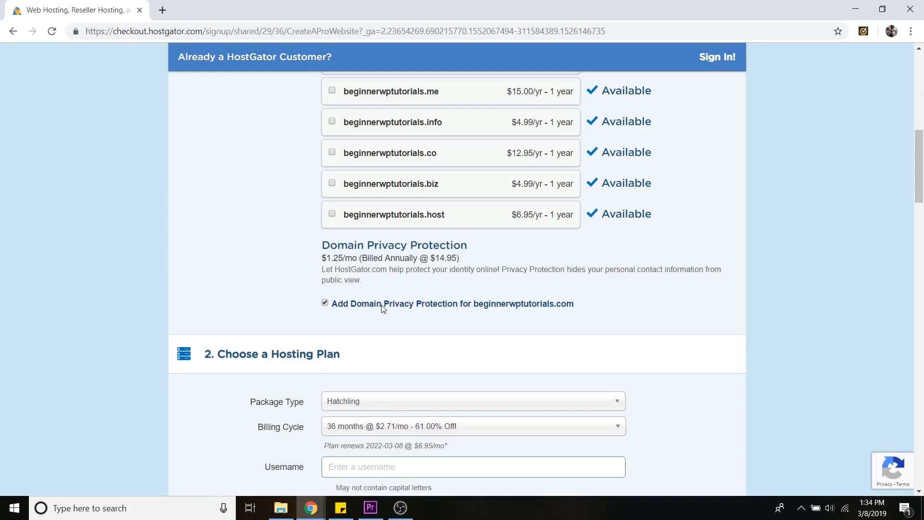
Set the hosting plan's billing cycle to 1 month @ $7.66/mo - 30.00% Off!
{"action": "scroll", "coordinate": [385, 307], "scroll_direction": "down", "scroll_amount": 5}
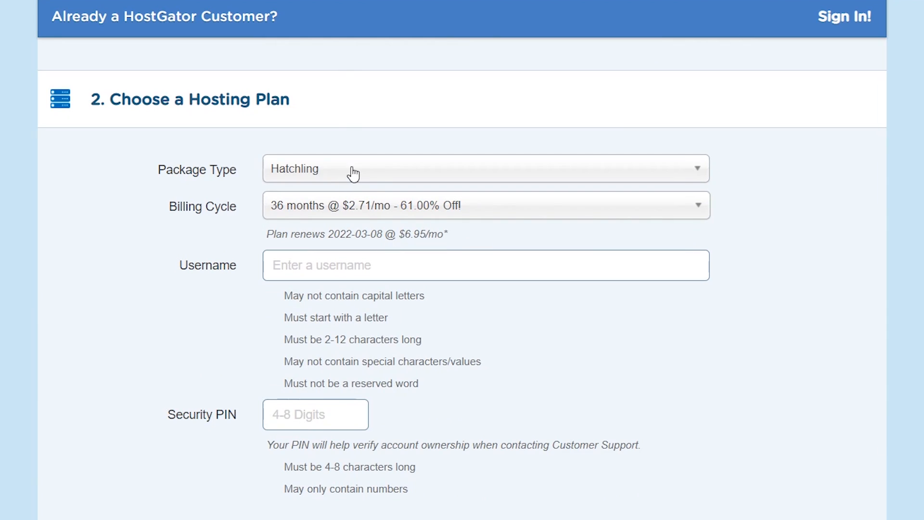
{"action": "left_click", "coordinate": [376, 219]}
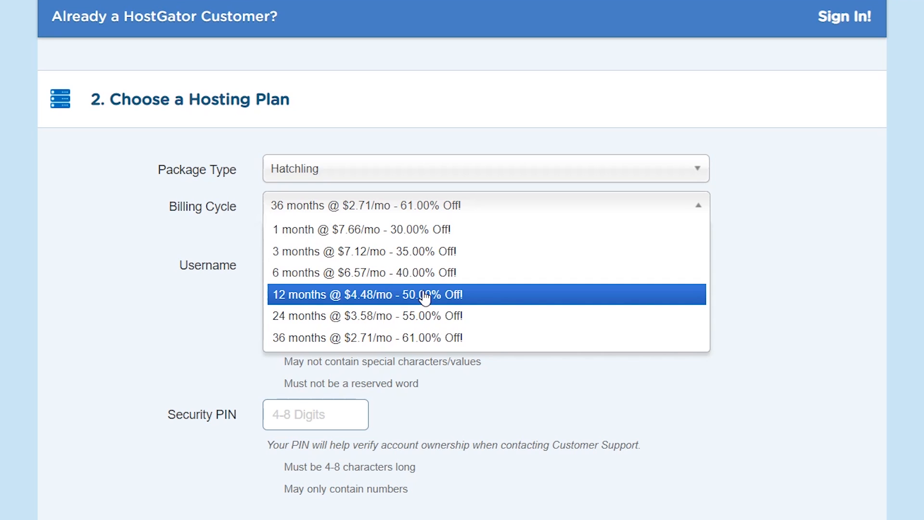
{"action": "left_click", "coordinate": [404, 231]}
Enter the account holder's username in the hosting plan's Username field
{"action": "left_click", "coordinate": [303, 265]}
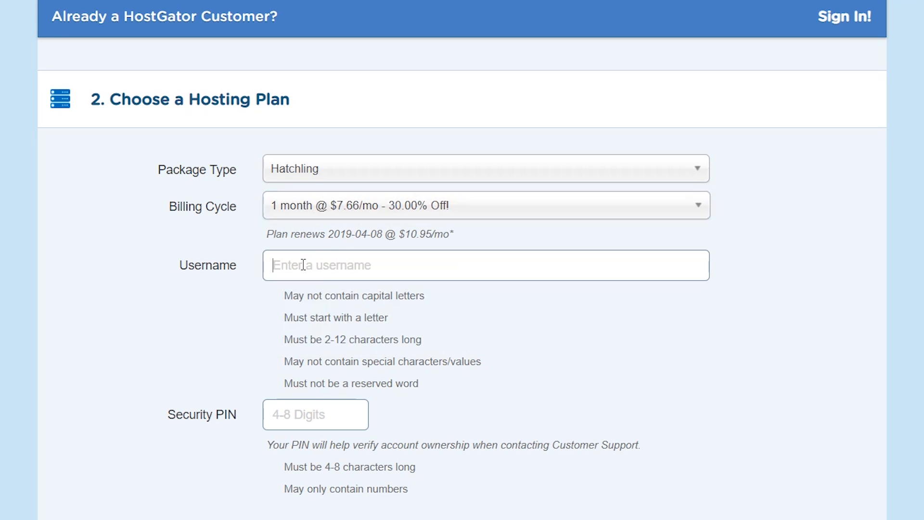
{"action": "scroll", "coordinate": [308, 241], "scroll_direction": "down", "scroll_amount": 3}
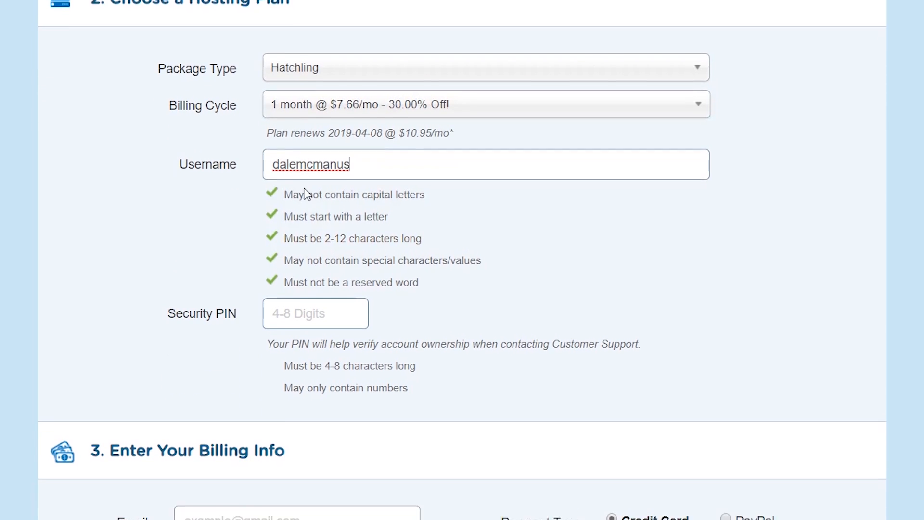
Enter a numeric security PIN for the hosting account
{"action": "left_click", "coordinate": [304, 295]}
{"action": "type", "text": "****"}
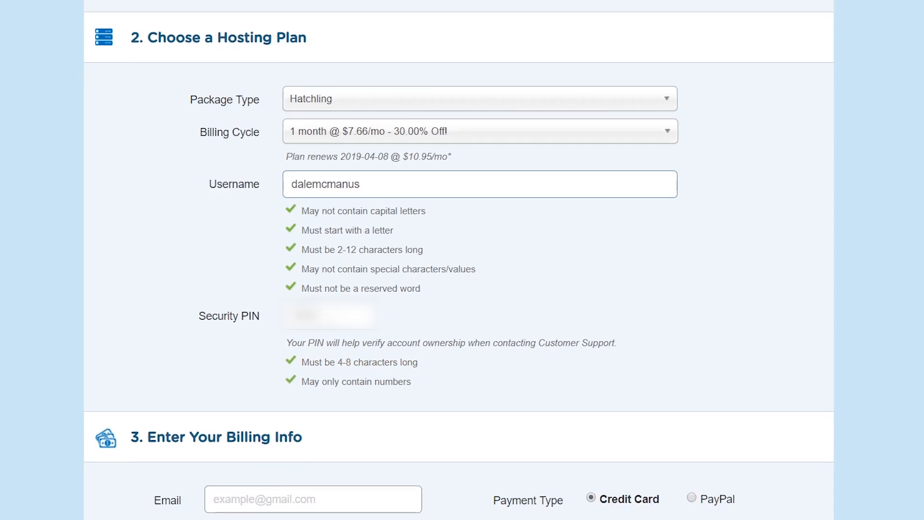
Uncheck the HackAlert Monitoring and Site Backup add-ons in the additional services section
{"action": "scroll", "coordinate": [466, 361], "scroll_direction": "down", "scroll_amount": 8}
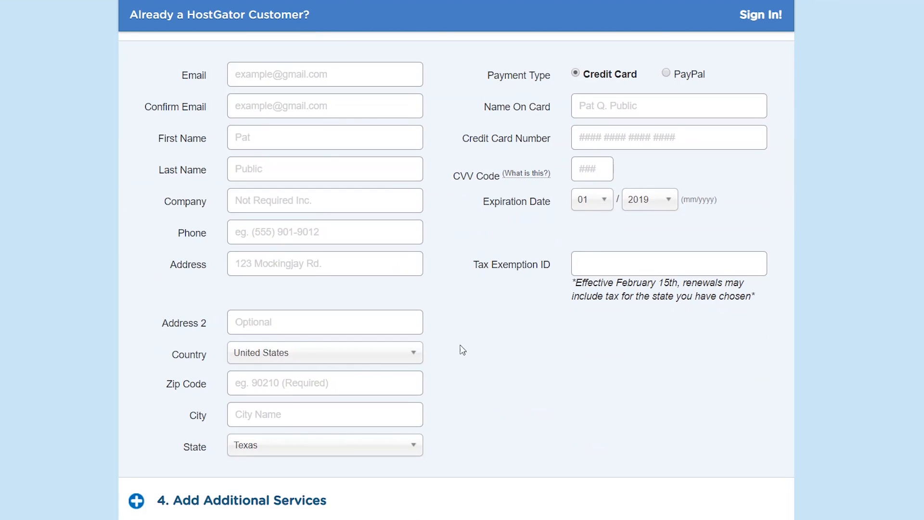
{"action": "scroll", "coordinate": [462, 350], "scroll_direction": "up", "scroll_amount": 2}
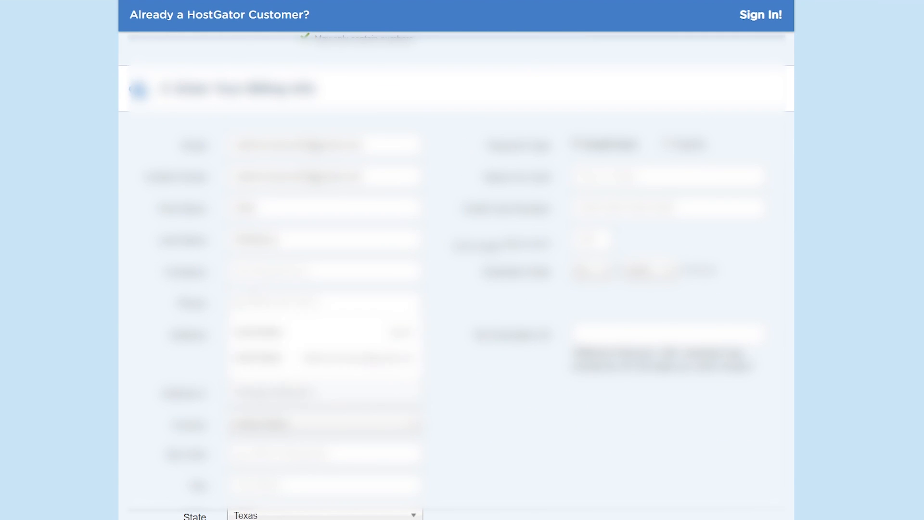
{"action": "scroll", "coordinate": [830, 357], "scroll_direction": "down", "scroll_amount": 2}
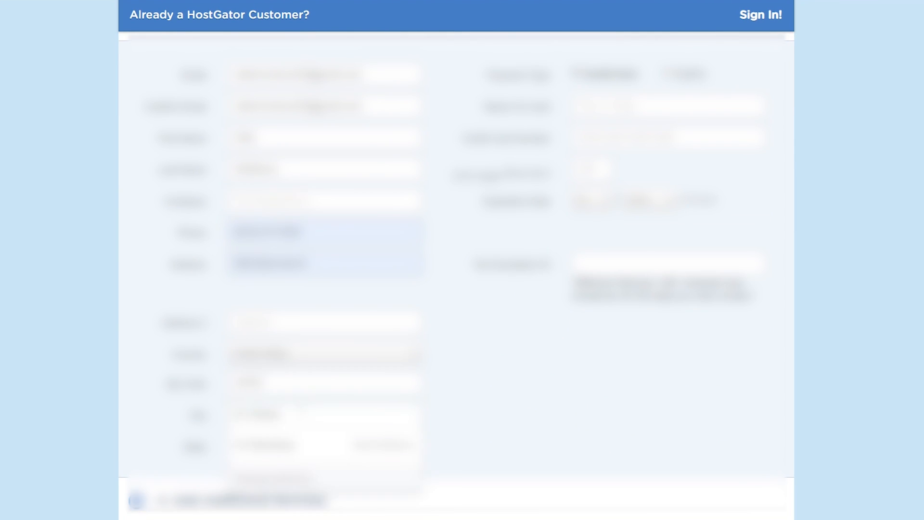
{"action": "scroll", "coordinate": [830, 359], "scroll_direction": "down", "scroll_amount": 10}
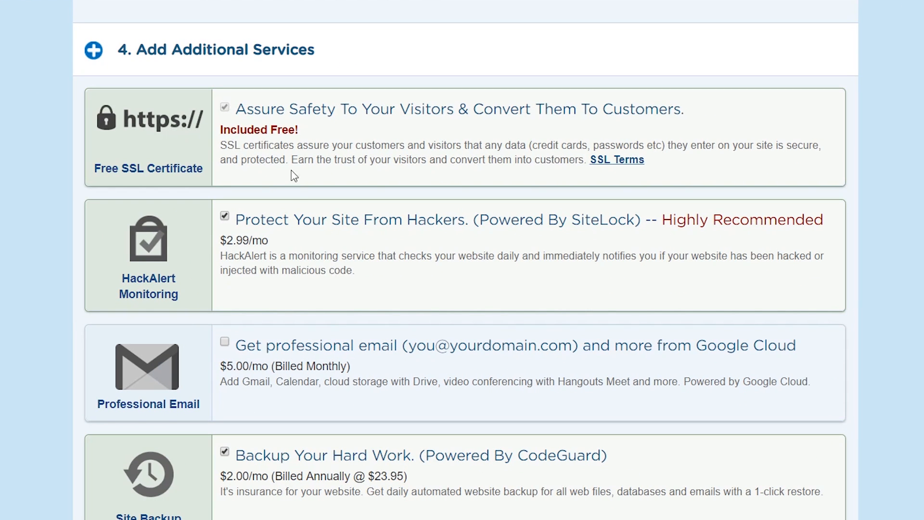
{"action": "left_click", "coordinate": [224, 216]}
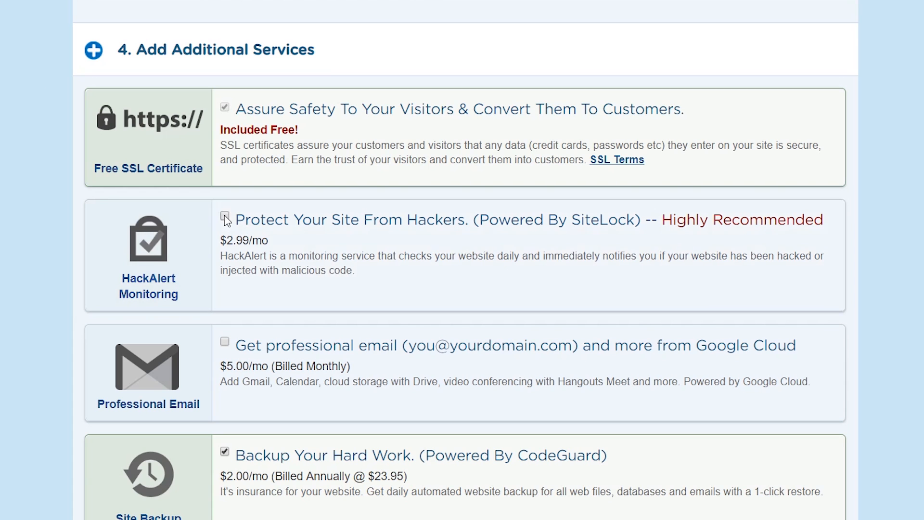
{"action": "scroll", "coordinate": [370, 259], "scroll_direction": "down", "scroll_amount": 2}
{"action": "left_click", "coordinate": [225, 370]}
{"action": "scroll", "coordinate": [333, 317], "scroll_direction": "down", "scroll_amount": 2}
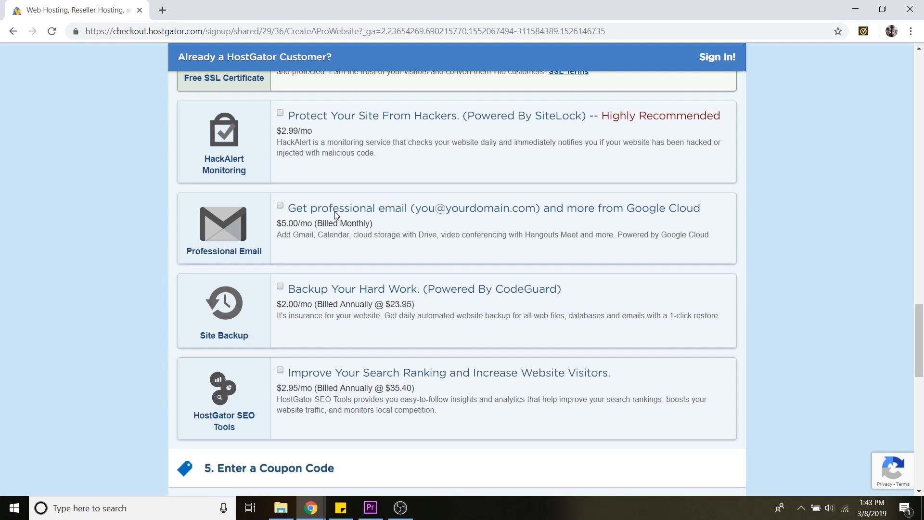
Review the applied coupon code and the order details with the amount due
{"action": "scroll", "coordinate": [489, 233], "scroll_direction": "down", "scroll_amount": 7}
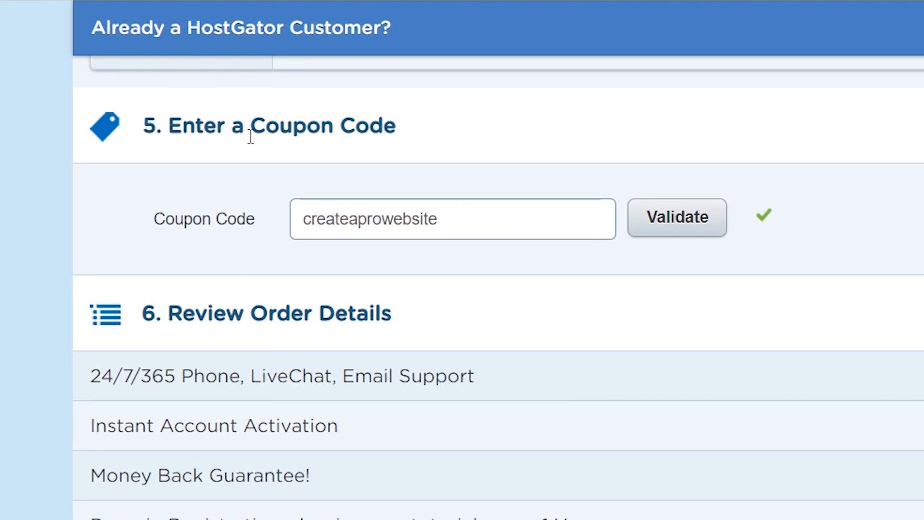
{"action": "left_click_drag", "start_coordinate": [297, 217], "coordinate": [461, 212]}
{"action": "left_click", "coordinate": [461, 212]}
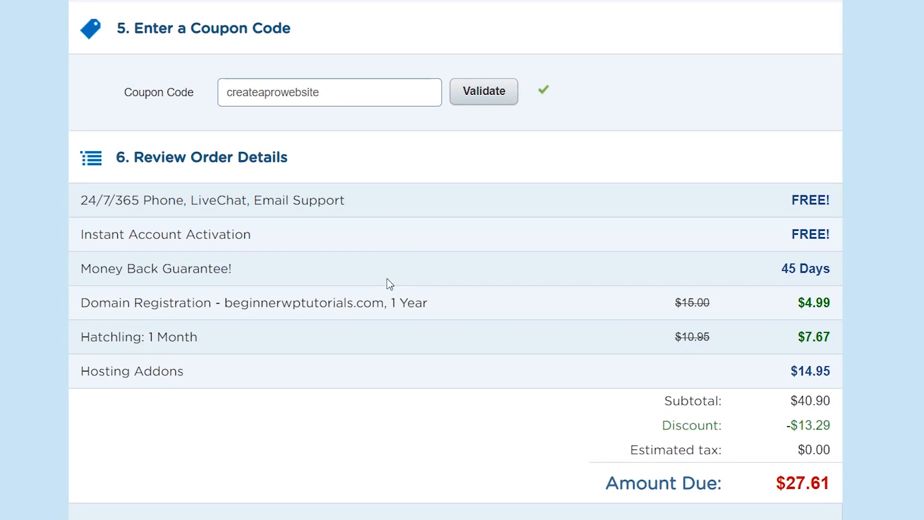
{"action": "left_click_drag", "start_coordinate": [224, 302], "coordinate": [383, 295]}
{"action": "left_click", "coordinate": [495, 303]}
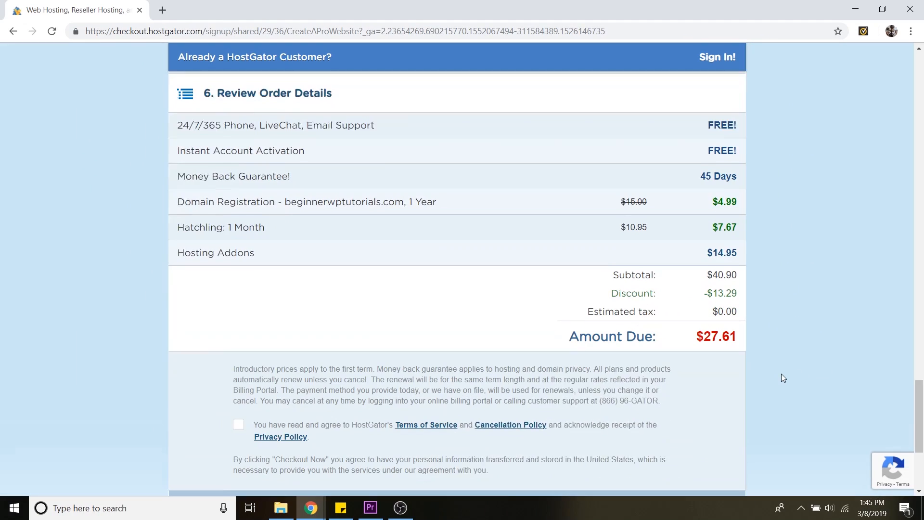
{"action": "scroll", "coordinate": [781, 374], "scroll_direction": "down", "scroll_amount": 2}
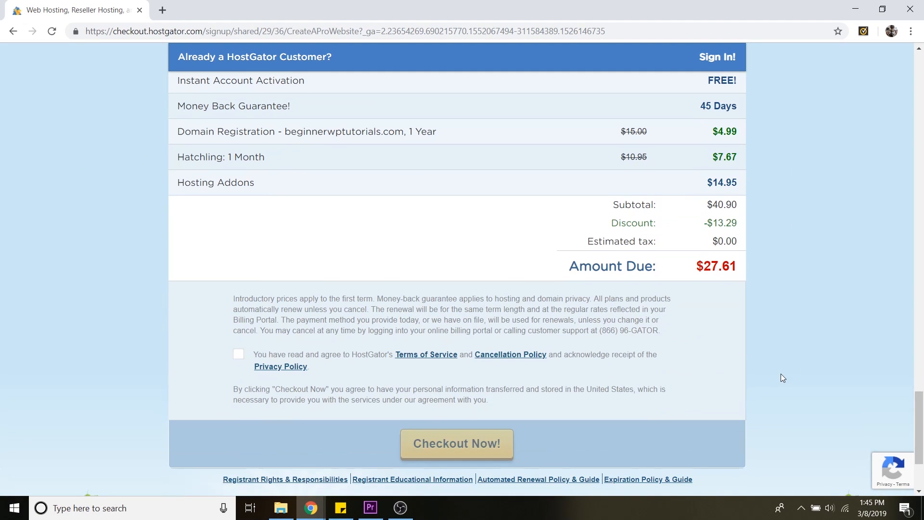
{"action": "scroll", "coordinate": [781, 376], "scroll_direction": "down", "scroll_amount": 1}
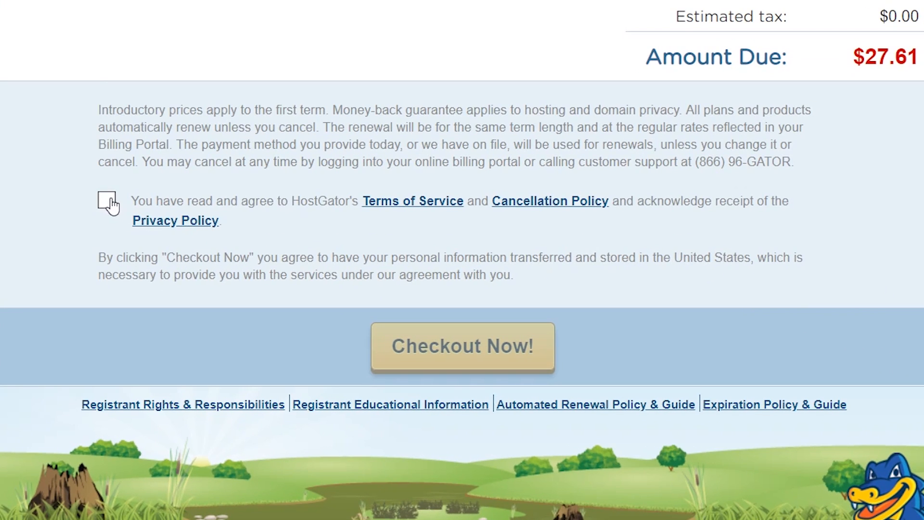
Agree to the Terms of Service and check out the order
{"action": "left_click", "coordinate": [108, 202]}
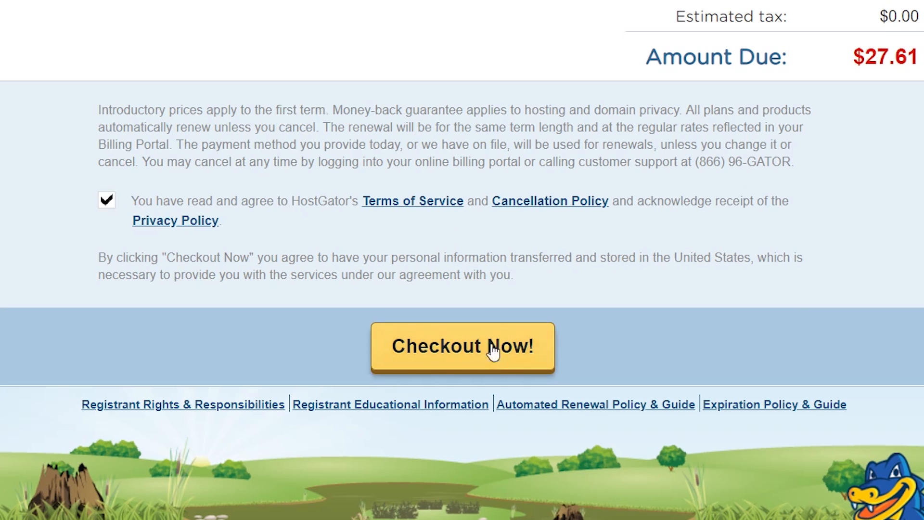
{"action": "left_click", "coordinate": [479, 361]}
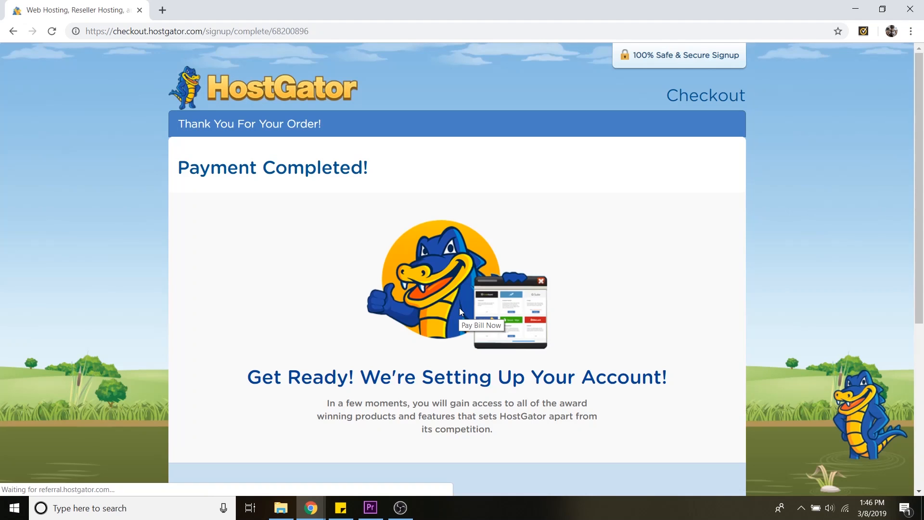
{"action": "scroll", "coordinate": [733, 293], "scroll_direction": "down", "scroll_amount": 3}
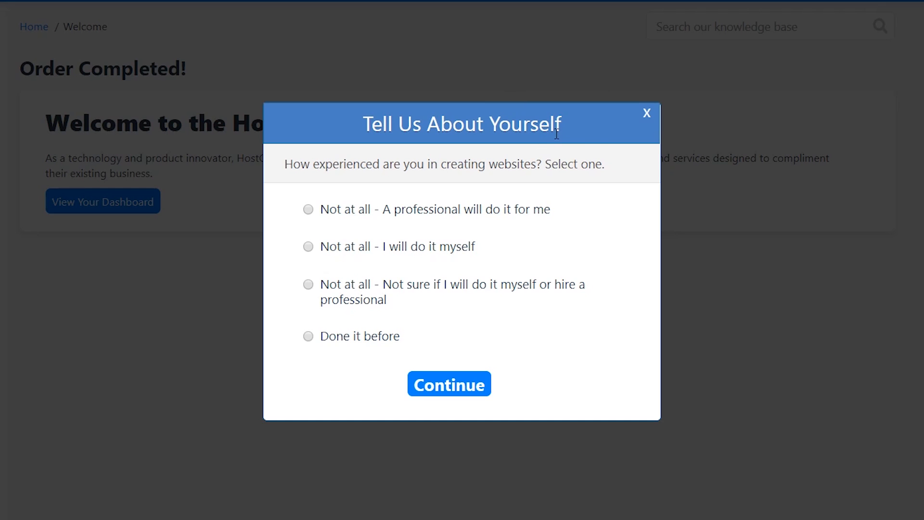
Close the Tell Us About Yourself survey dialog
{"action": "left_click", "coordinate": [647, 118]}
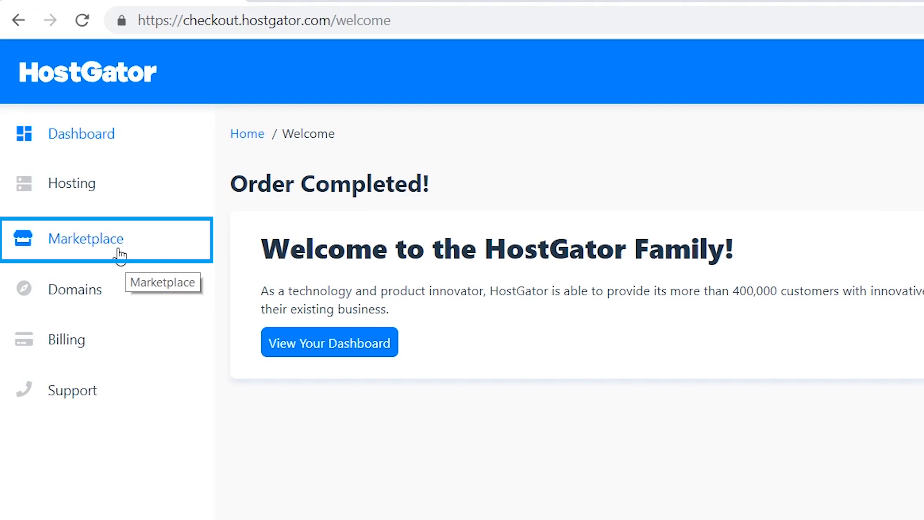
Open the WordPress one-click install from the Marketplace's One-Click Installs
{"action": "left_click", "coordinate": [119, 251]}
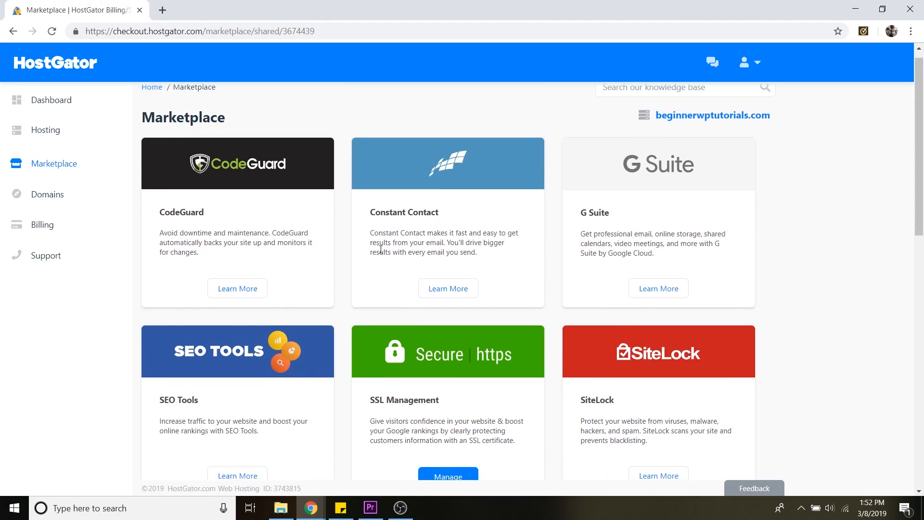
{"action": "scroll", "coordinate": [366, 279], "scroll_direction": "down", "scroll_amount": 10}
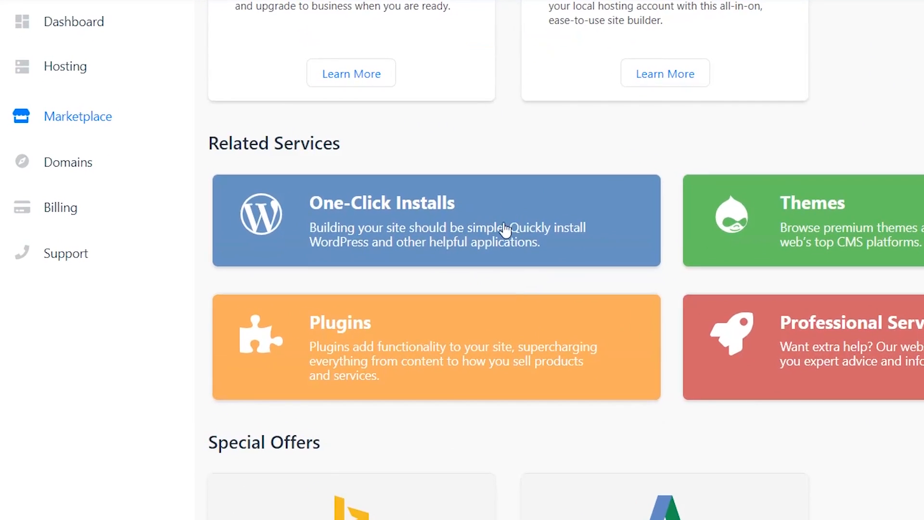
{"action": "left_click", "coordinate": [476, 220]}
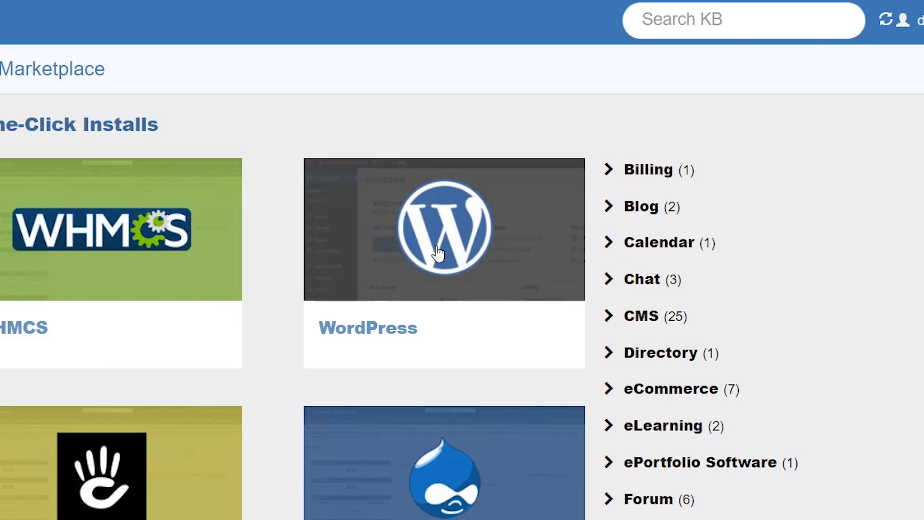
{"action": "left_click", "coordinate": [462, 250]}
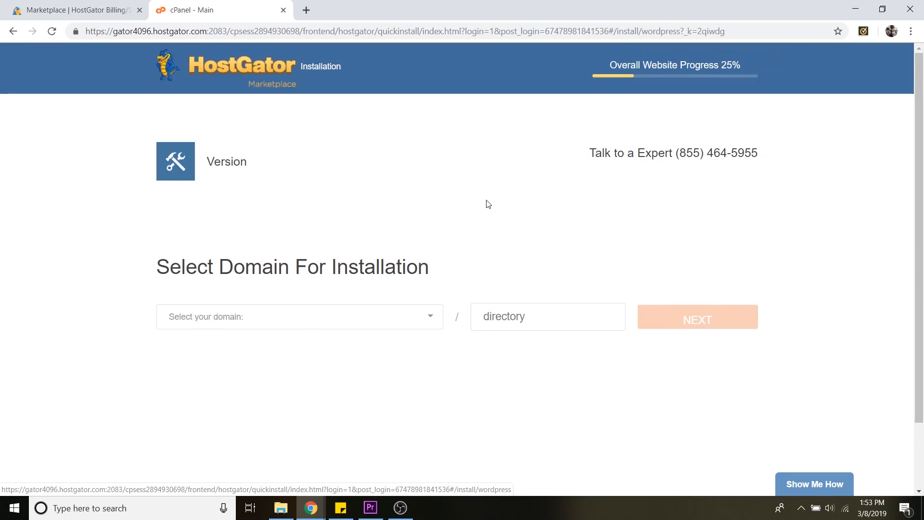
Select beginnerwptutorials.com as the installation domain and continue
{"action": "left_click", "coordinate": [288, 322]}
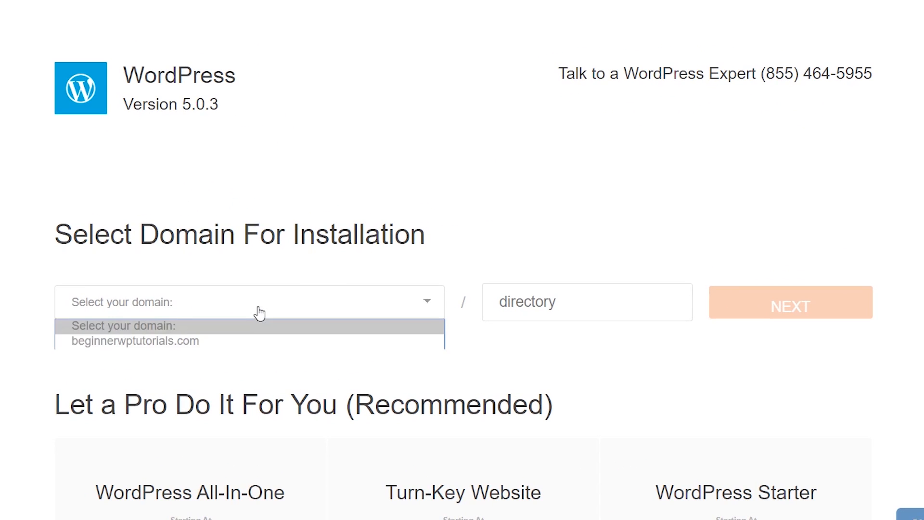
{"action": "left_click", "coordinate": [281, 348]}
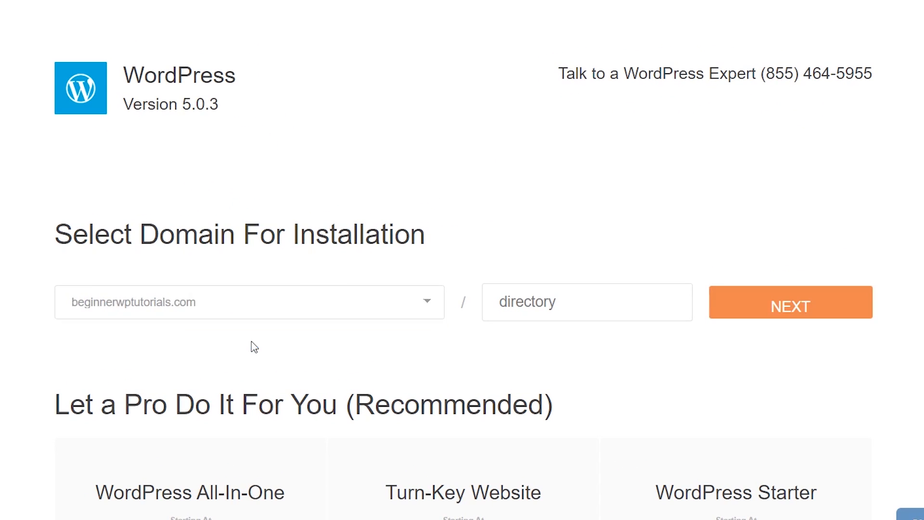
{"action": "left_click", "coordinate": [804, 311]}
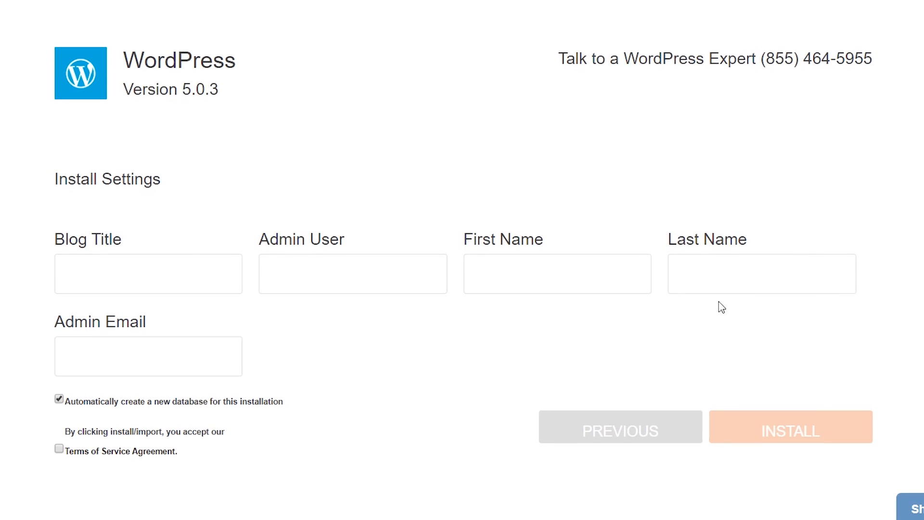
Set the blog title to Beginner WP Tutorials
{"action": "left_click", "coordinate": [195, 278]}
{"action": "type", "text": "Beginner W"}
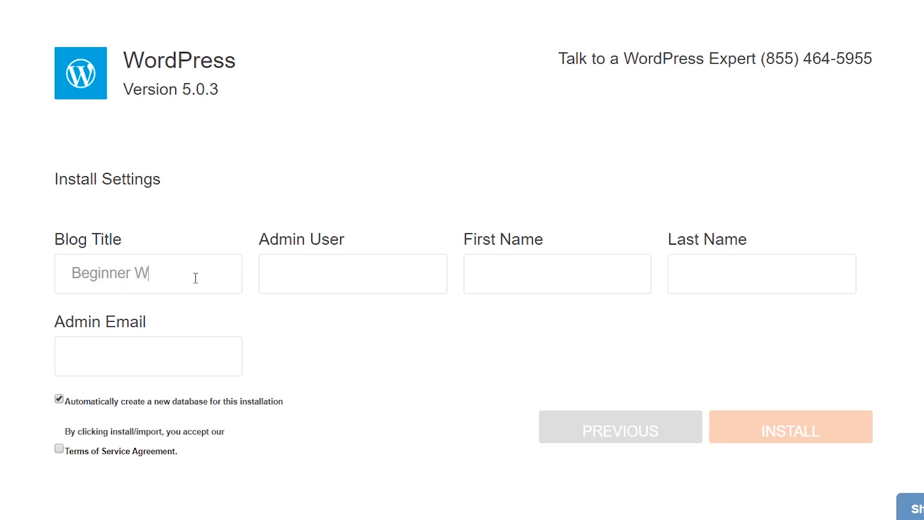
{"action": "type", "text": "P Tutorials"}
{"action": "type", "text": "dale"}
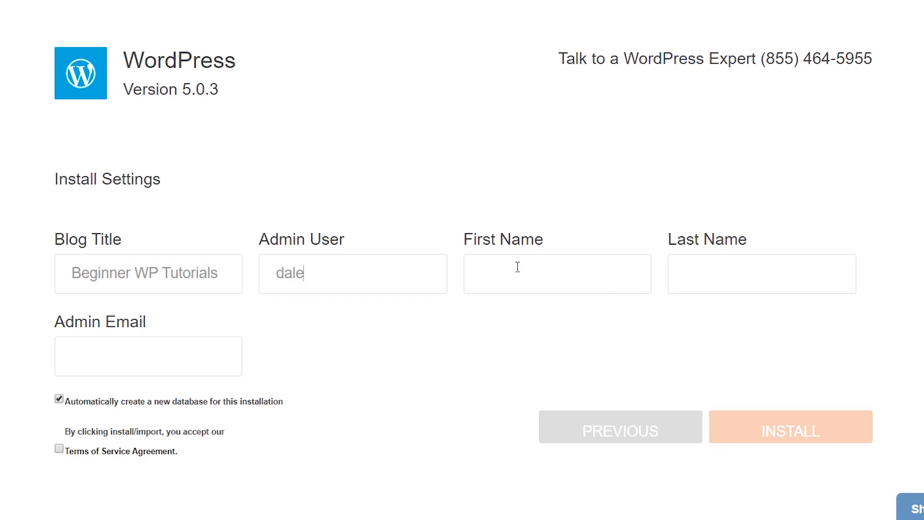
Fill in the admin username and the owner's first and last name
{"action": "left_click", "coordinate": [518, 267]}
{"action": "type", "text": "Dale"}
{"action": "left_click", "coordinate": [705, 272]}
{"action": "type", "text": "Mdm"}
{"action": "key", "text": "BackSpace"}
{"action": "type", "text": "Manus"}
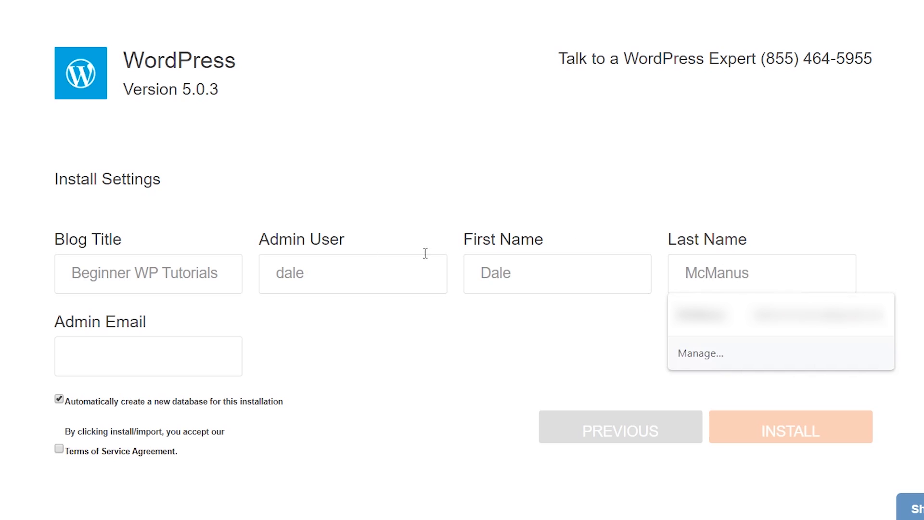
Enter the admin e-mail address, accept the Terms of Service Agreement, and install WordPress
{"action": "left_click", "coordinate": [154, 363]}
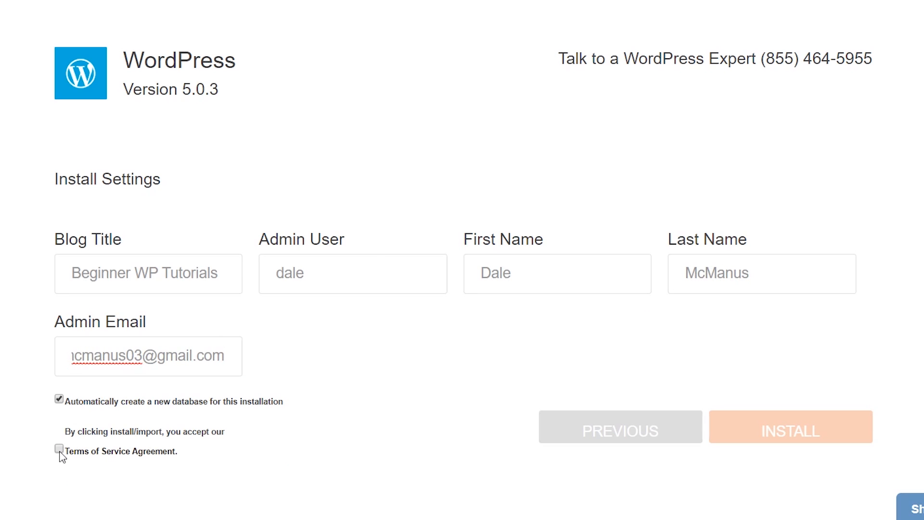
{"action": "left_click", "coordinate": [58, 449]}
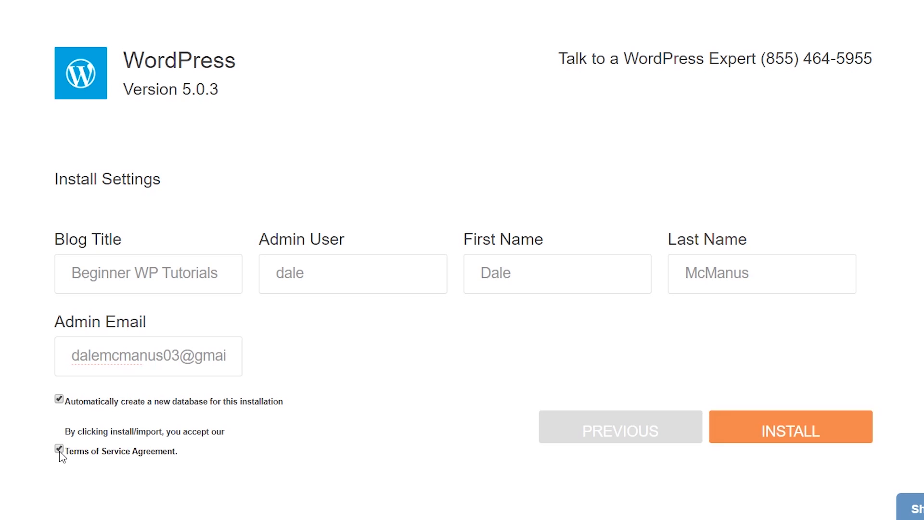
{"action": "left_click", "coordinate": [781, 446]}
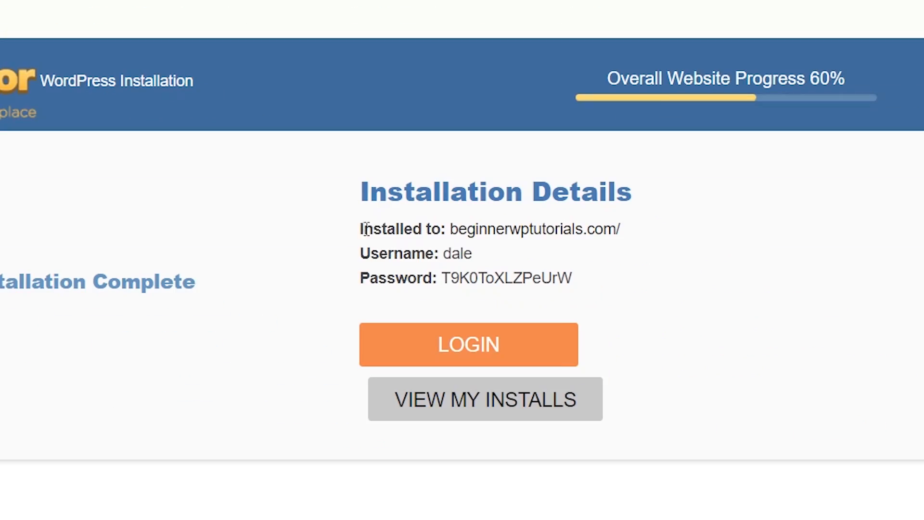
Copy the installation details showing the site address, username and password
{"action": "left_click_drag", "start_coordinate": [677, 394], "coordinate": [709, 401]}
{"action": "left_click_drag", "start_coordinate": [393, 237], "coordinate": [579, 289]}
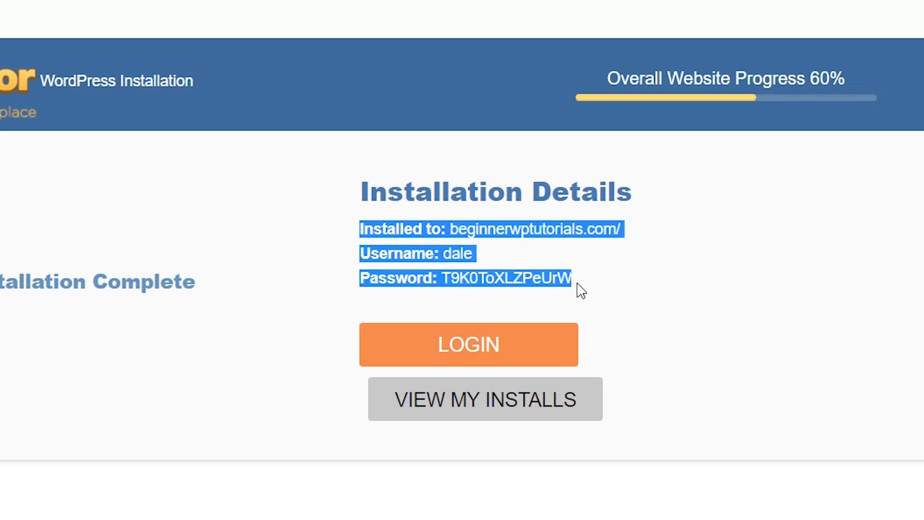
{"action": "right_click", "coordinate": [492, 236]}
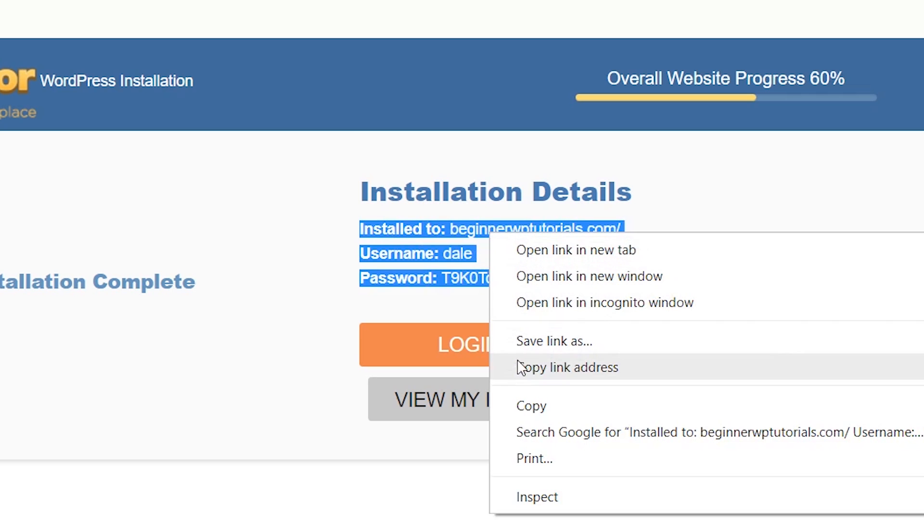
{"action": "left_click", "coordinate": [516, 406]}
{"action": "left_click", "coordinate": [693, 280]}
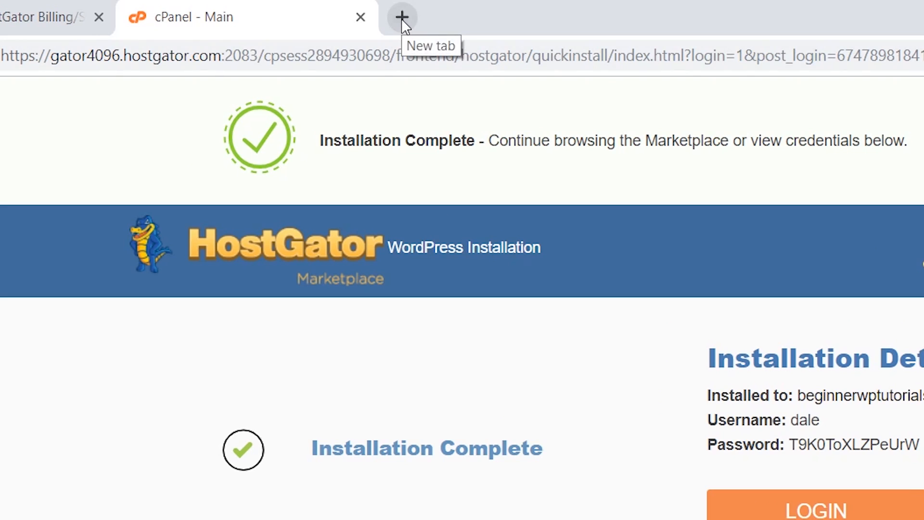
Open beginnerwptutorials.com in a new browser tab
{"action": "left_click", "coordinate": [402, 18]}
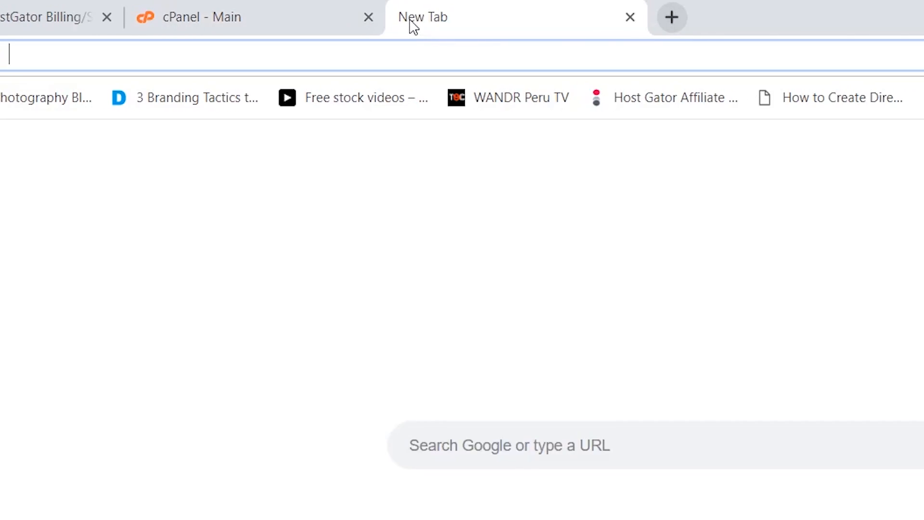
{"action": "type", "text": "beginnerwptutorials."}
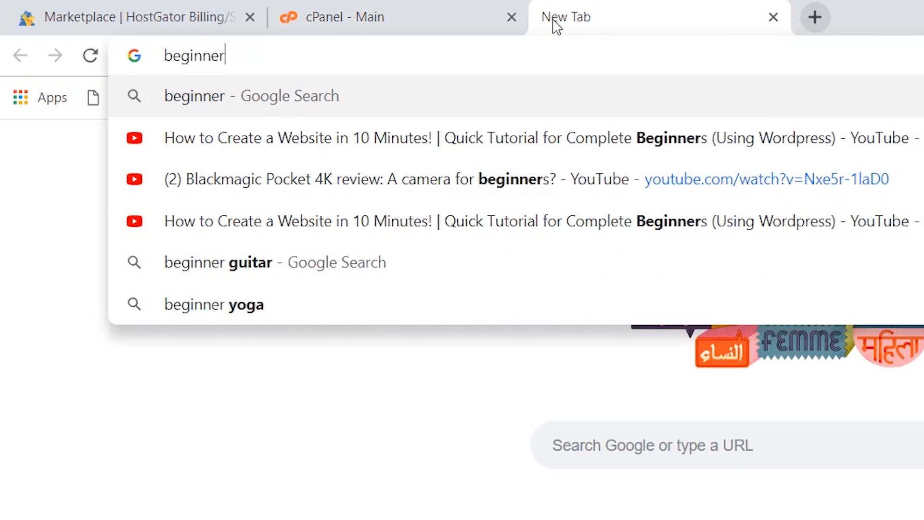
{"action": "type", "text": "com"}
{"action": "key", "text": "Return"}
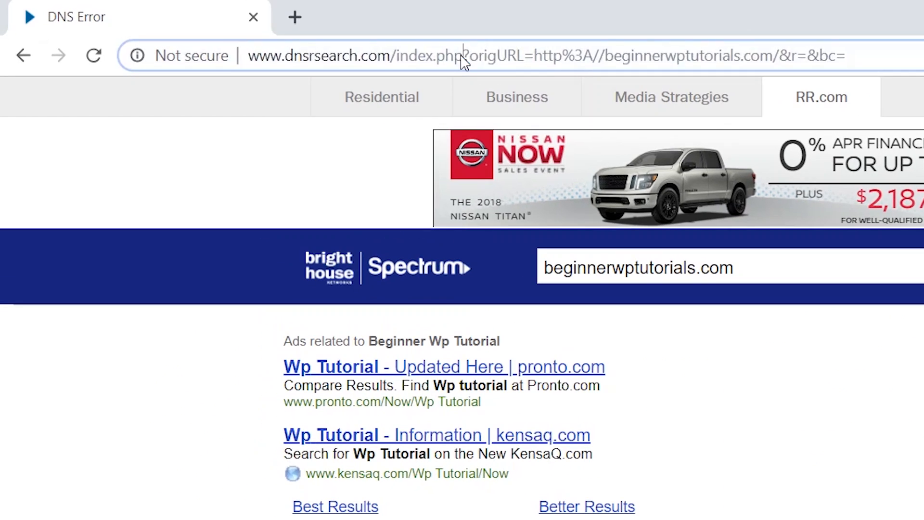
{"action": "left_click", "coordinate": [253, 31]}
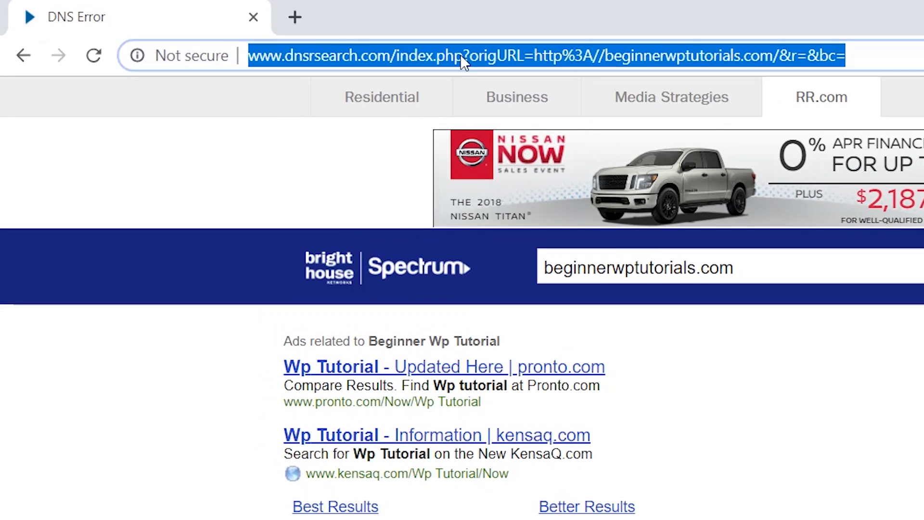
{"action": "type", "text": "beginnerwptutorials.com"}
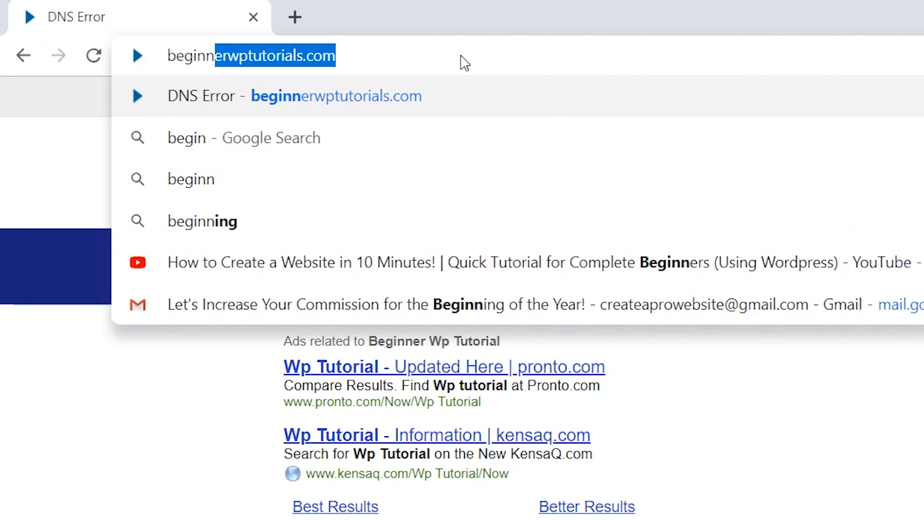
{"action": "key", "text": "Return"}
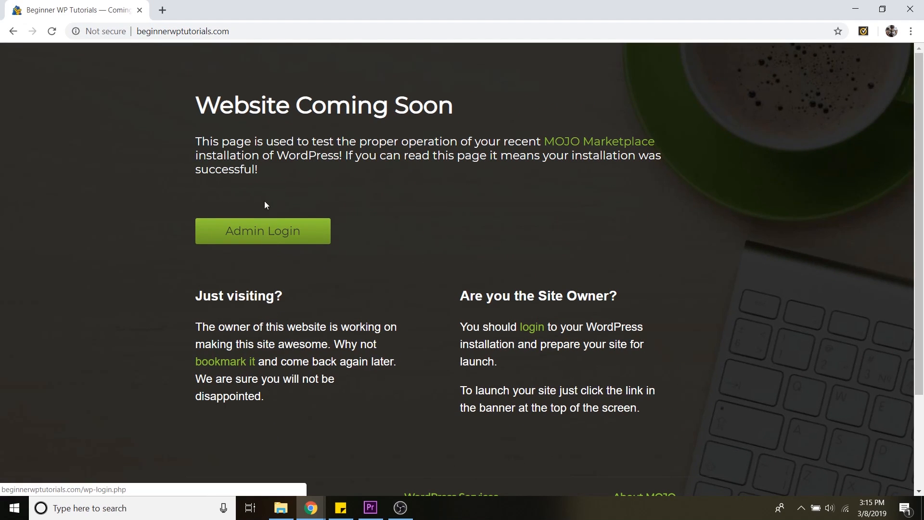
Go to the site's admin area at beginnerwptutorials.com/wp-admin
{"action": "left_click", "coordinate": [250, 32]}
{"action": "left_click", "coordinate": [250, 32]}
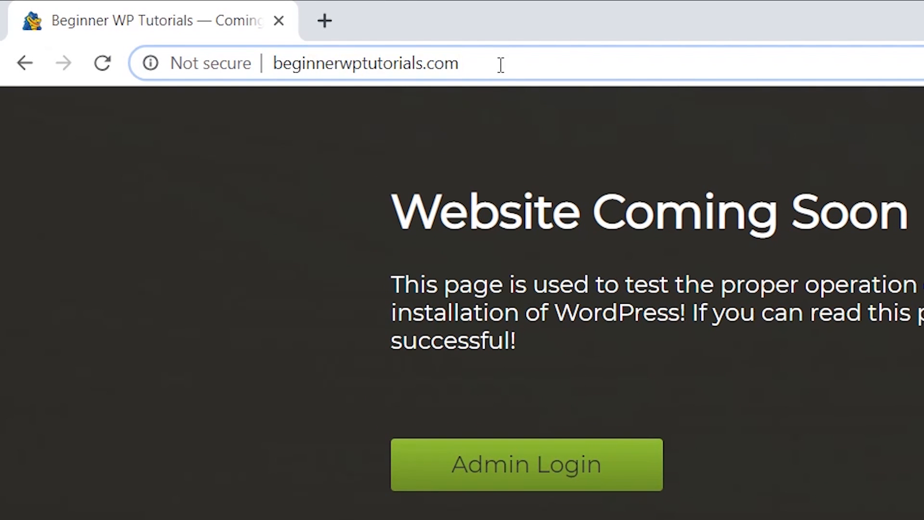
{"action": "type", "text": "/"}
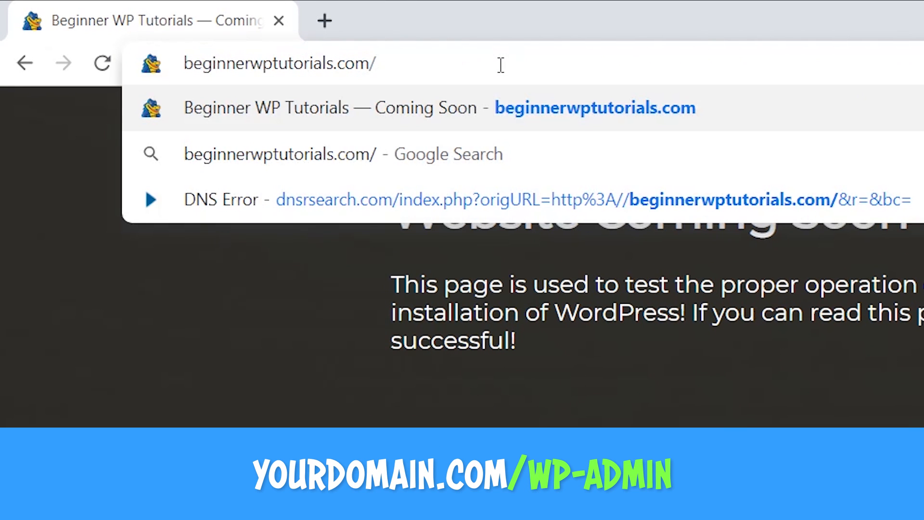
{"action": "type", "text": "wp-a"}
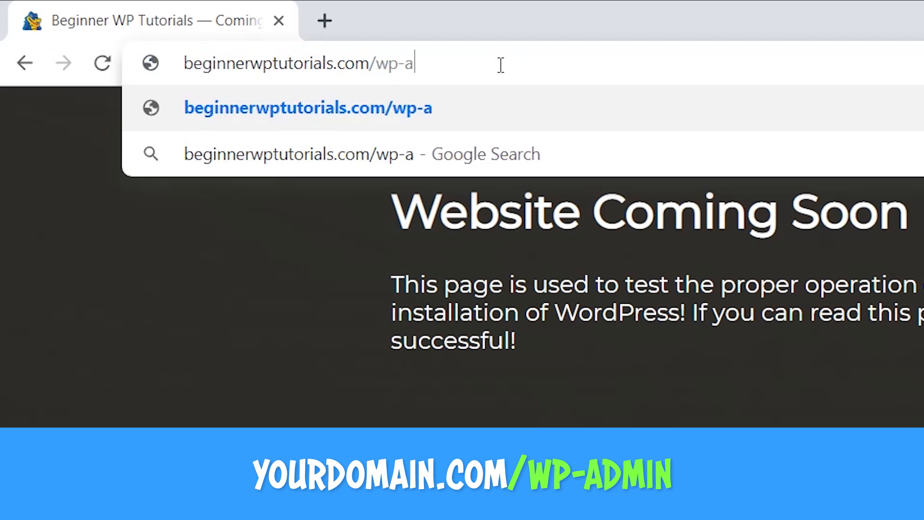
{"action": "type", "text": "dmin"}
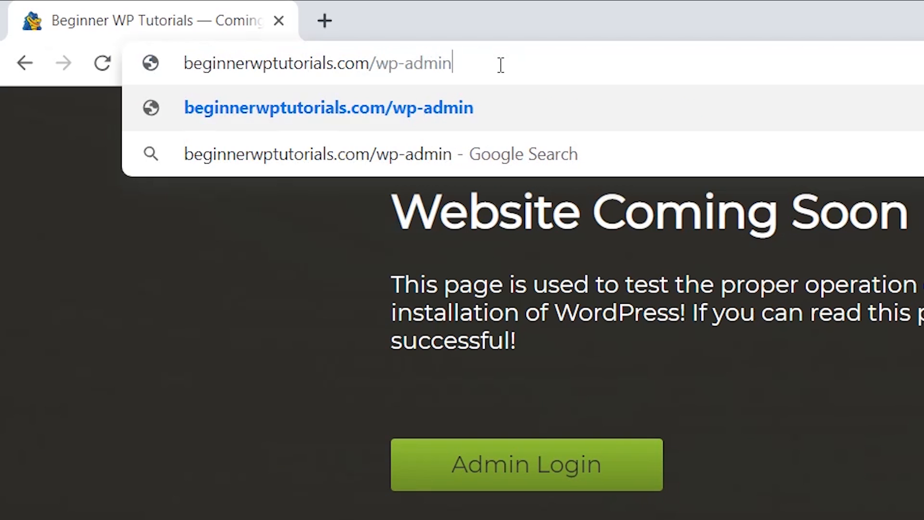
{"action": "key", "text": "Return"}
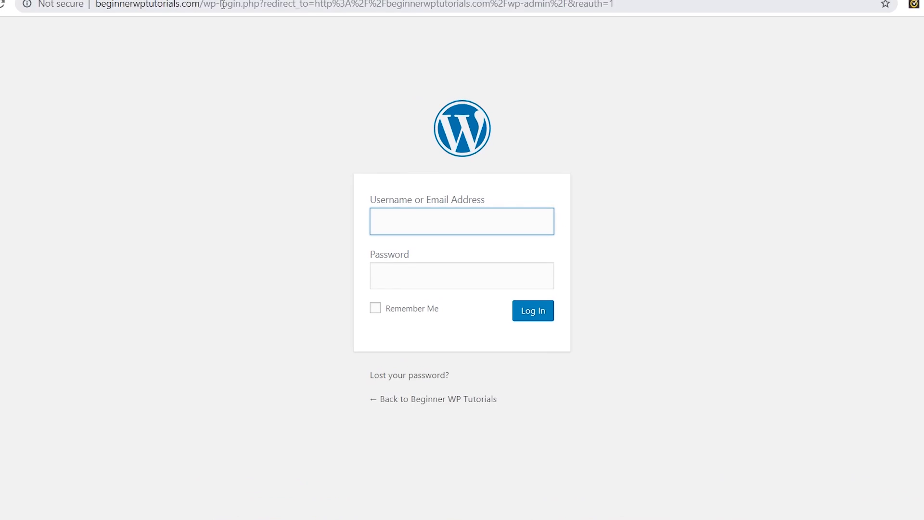
Log in with the admin username and the pasted admin password
{"action": "type", "text": "dale"}
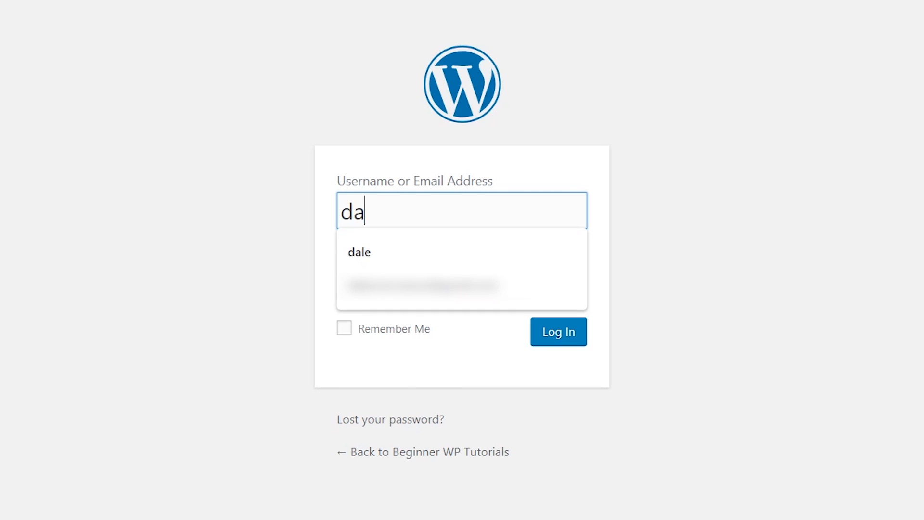
{"action": "key", "text": "Tab"}
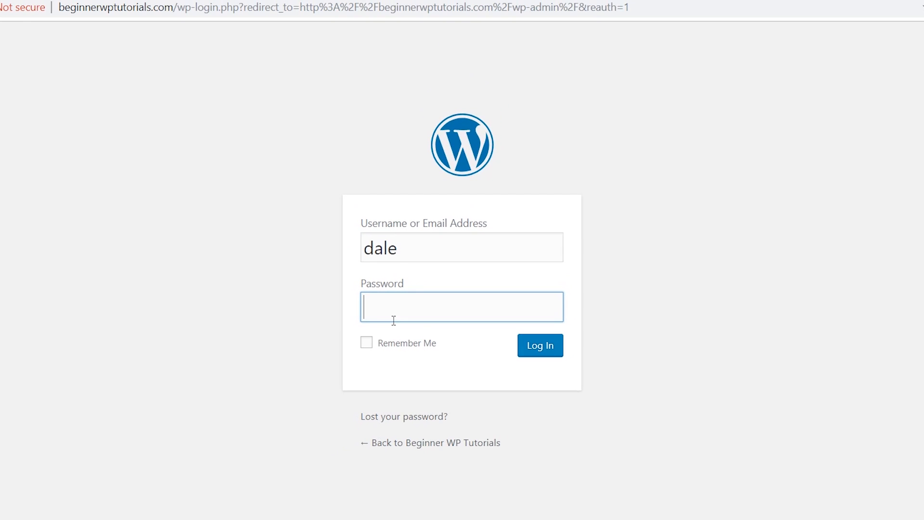
{"action": "right_click", "coordinate": [395, 313]}
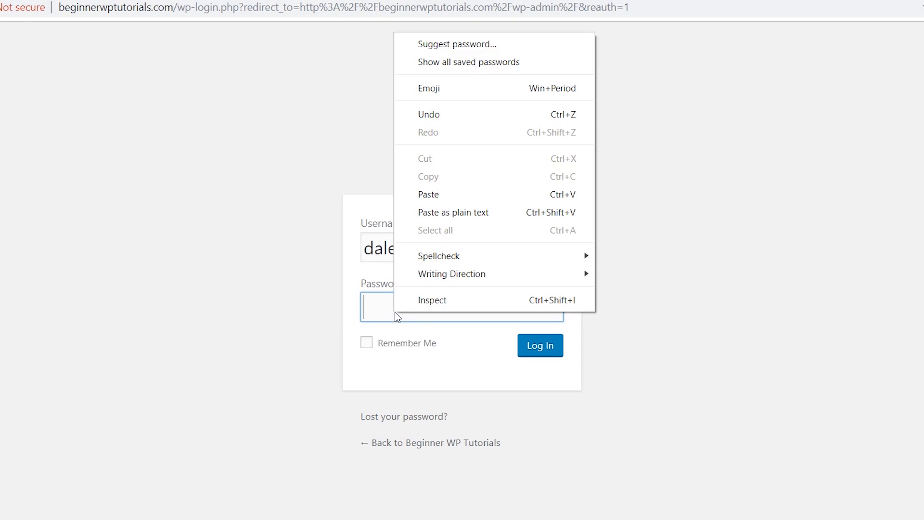
{"action": "left_click", "coordinate": [434, 194]}
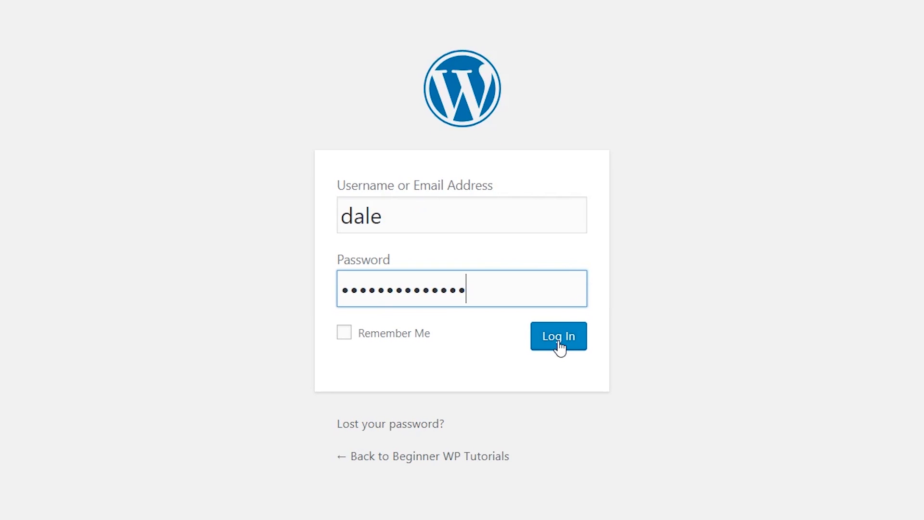
{"action": "left_click", "coordinate": [559, 342]}
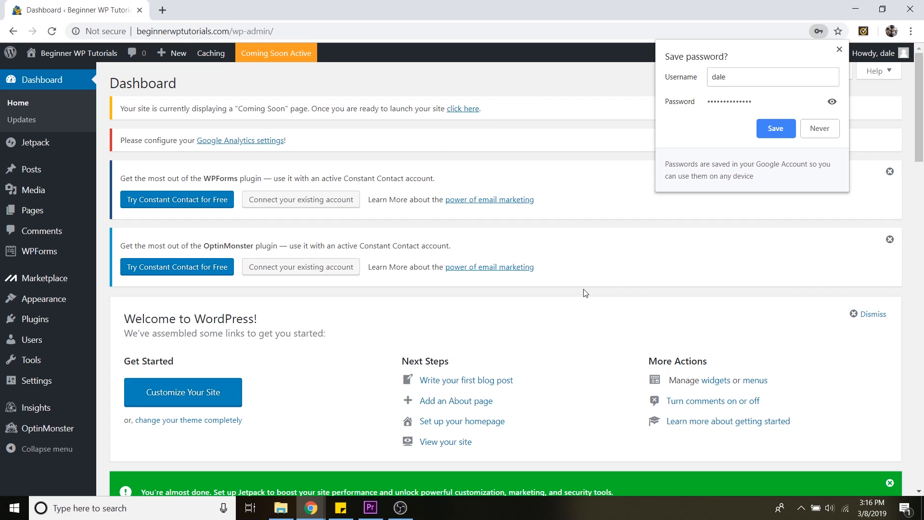
Close the save-password prompt and dismiss the plugin notices on the dashboard
{"action": "left_click", "coordinate": [840, 49]}
{"action": "left_click", "coordinate": [889, 173]}
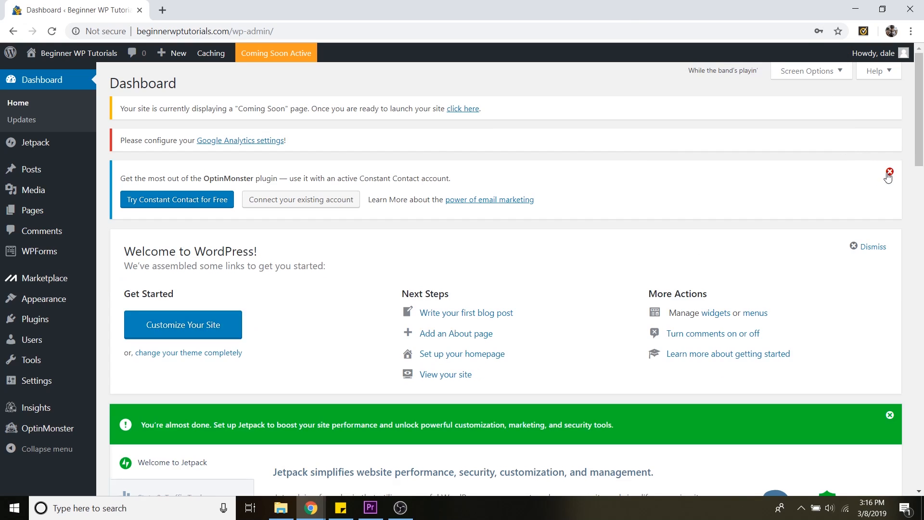
{"action": "left_click", "coordinate": [890, 173]}
{"action": "left_click", "coordinate": [882, 178]}
{"action": "left_click", "coordinate": [890, 172]}
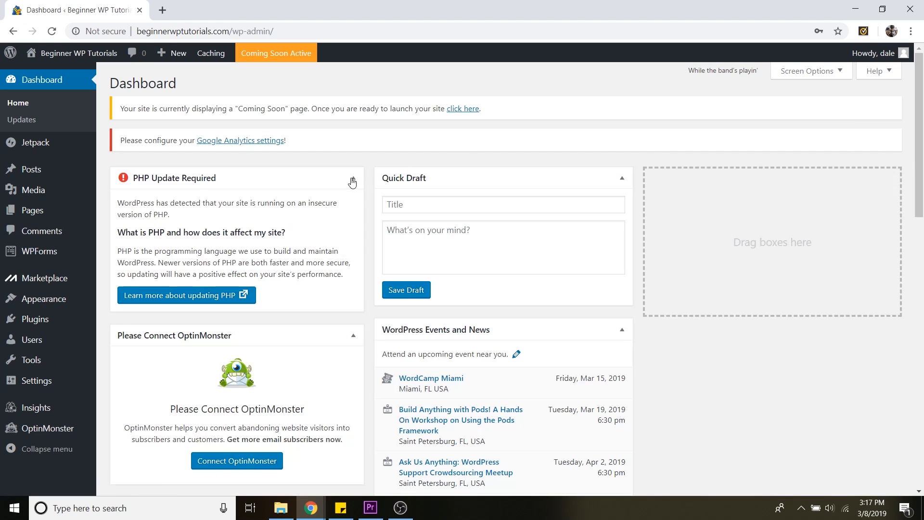
Collapse the dashboard widgets
{"action": "left_click", "coordinate": [353, 178]}
{"action": "left_click", "coordinate": [353, 213]}
{"action": "left_click", "coordinate": [354, 248]}
{"action": "left_click", "coordinate": [353, 455]}
{"action": "left_click", "coordinate": [622, 178]}
{"action": "left_click", "coordinate": [621, 213]}
{"action": "left_click", "coordinate": [505, 308]}
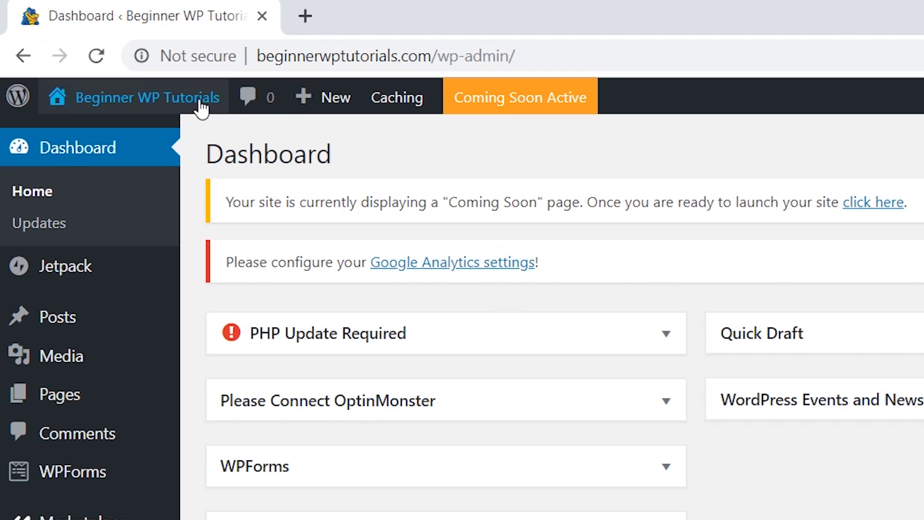
Visit the site's front end, look over the page, and return to the dashboard
{"action": "mouse_move", "coordinate": [200, 103]}
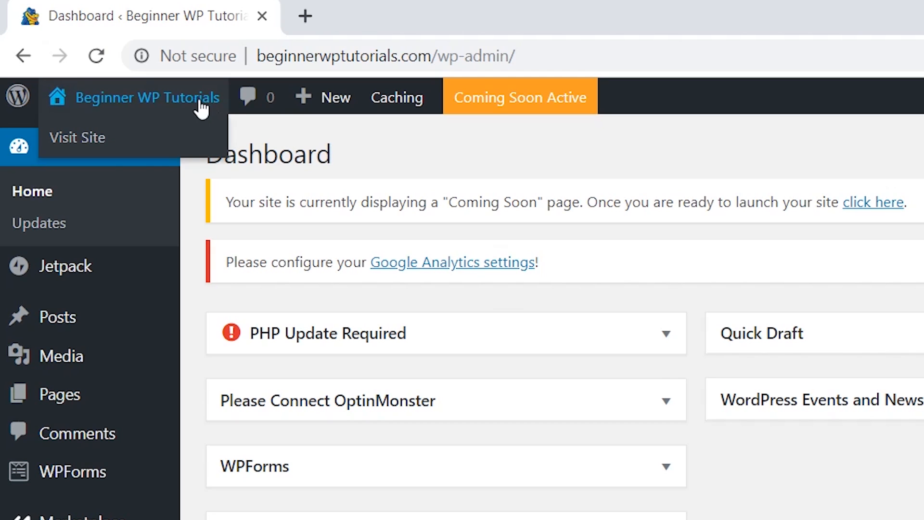
{"action": "left_click", "coordinate": [96, 140]}
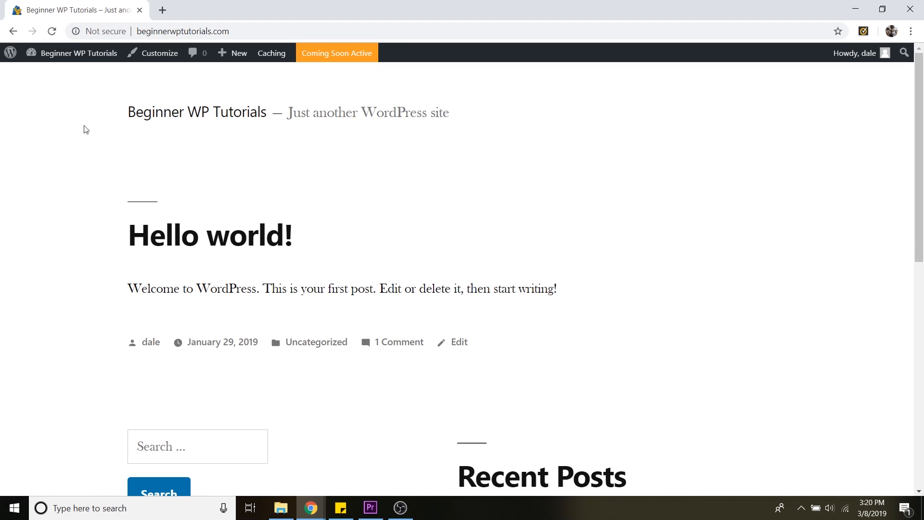
{"action": "scroll", "coordinate": [623, 256], "scroll_direction": "down", "scroll_amount": 5}
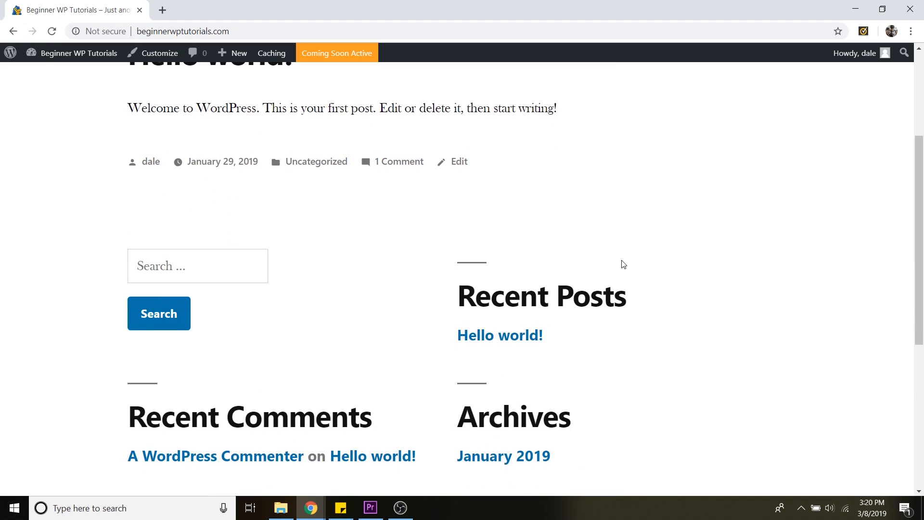
{"action": "scroll", "coordinate": [619, 281], "scroll_direction": "up", "scroll_amount": 5}
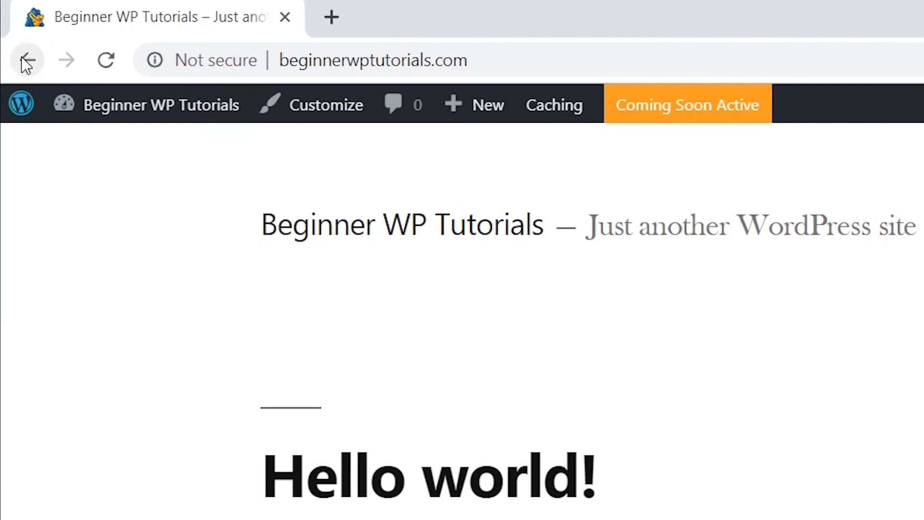
{"action": "left_click", "coordinate": [26, 62]}
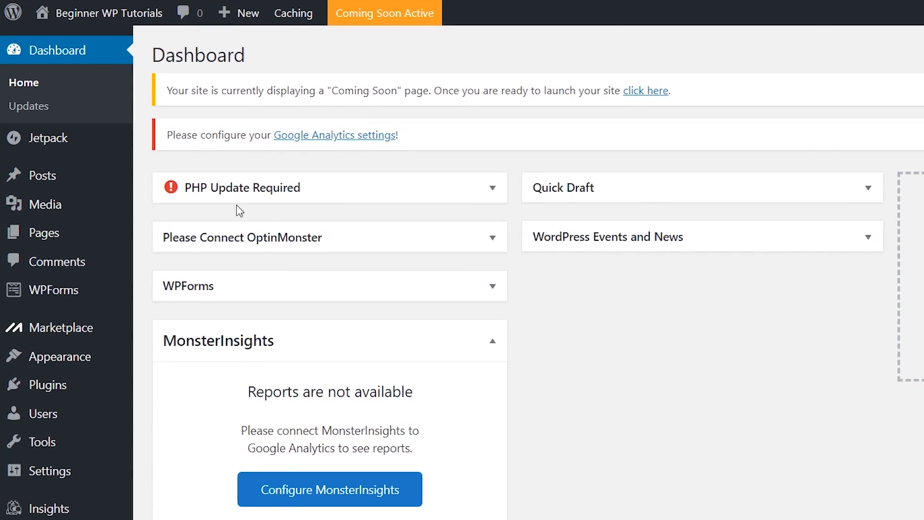
Browse the Posts, Media and Pages sections of the admin sidebar
{"action": "mouse_move", "coordinate": [94, 161]}
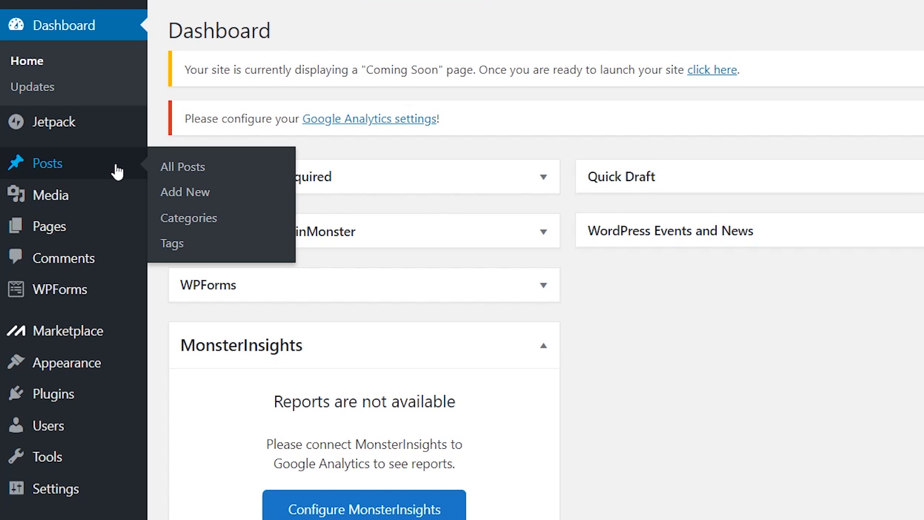
{"action": "mouse_move", "coordinate": [119, 198]}
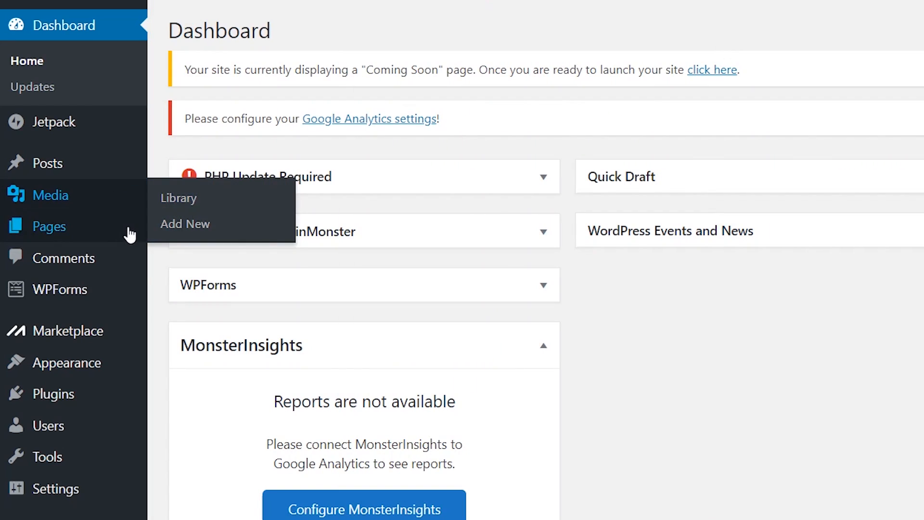
{"action": "mouse_move", "coordinate": [121, 234]}
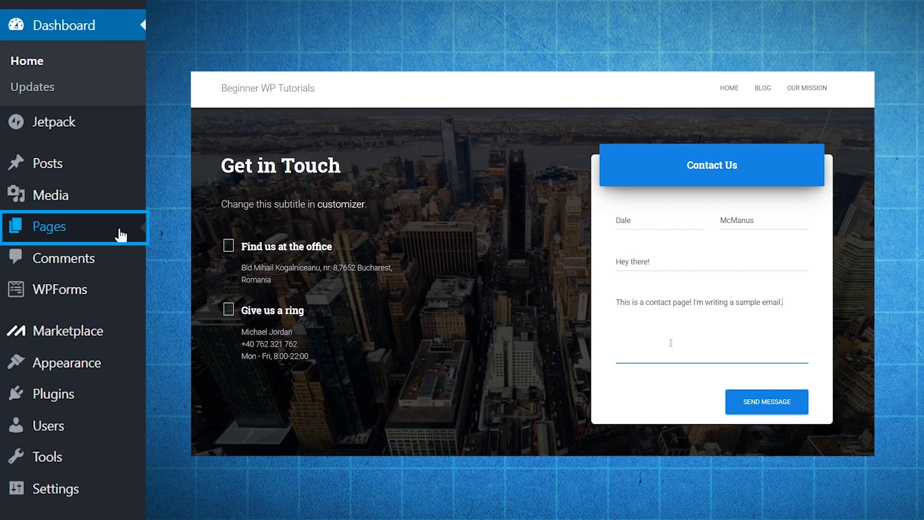
{"action": "scroll", "coordinate": [56, 244], "scroll_direction": "down", "scroll_amount": 1}
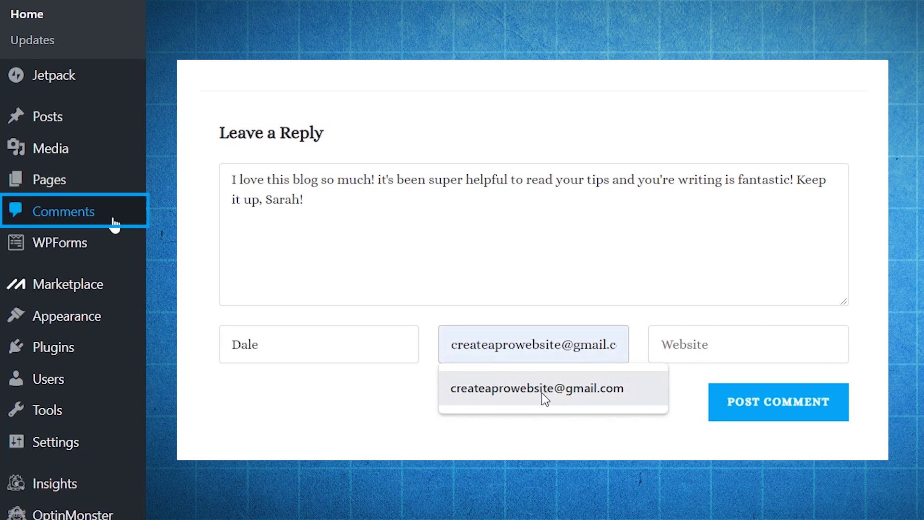
Fill in the commenter's e-mail, post the comment, and start a reply beginning Thanks so m
{"action": "left_click", "coordinate": [543, 394]}
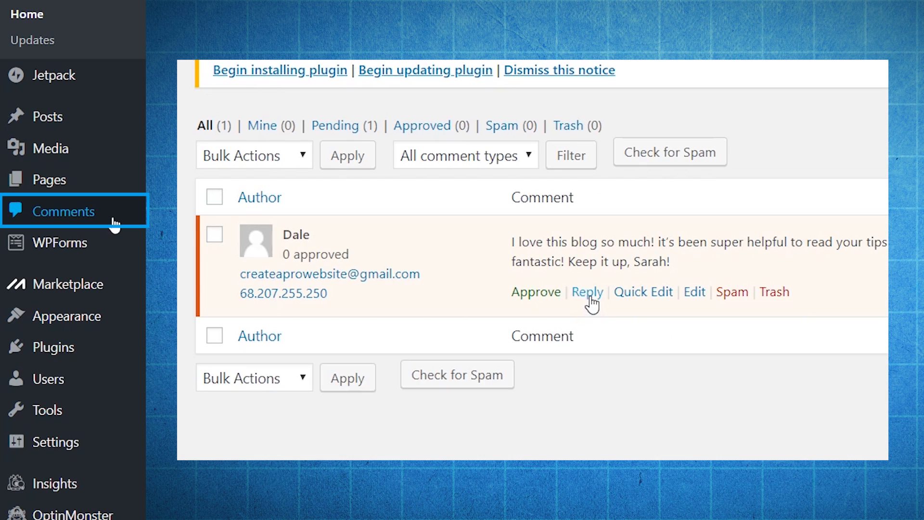
{"action": "left_click", "coordinate": [590, 292]}
{"action": "type", "text": "Thanks so m"}
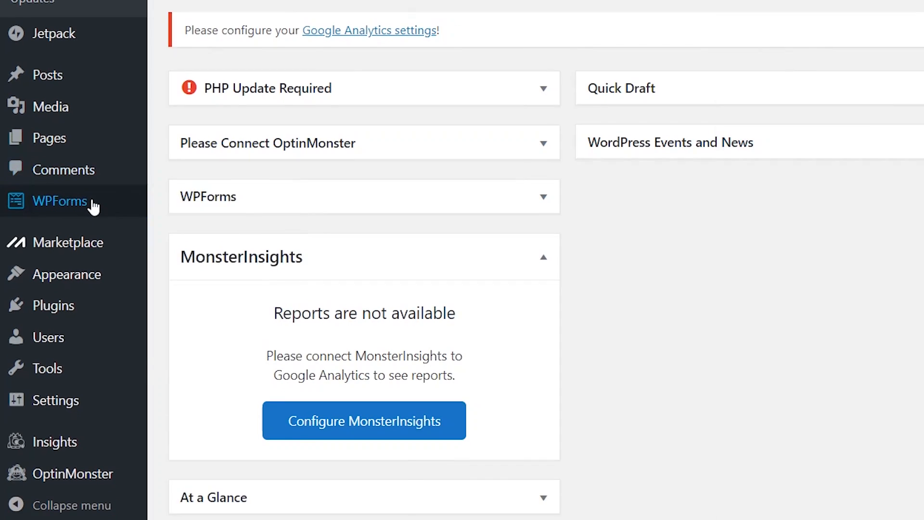
Start a blank WPForms form and add Name, Email and Paragraph Text fields
{"action": "mouse_move", "coordinate": [93, 198]}
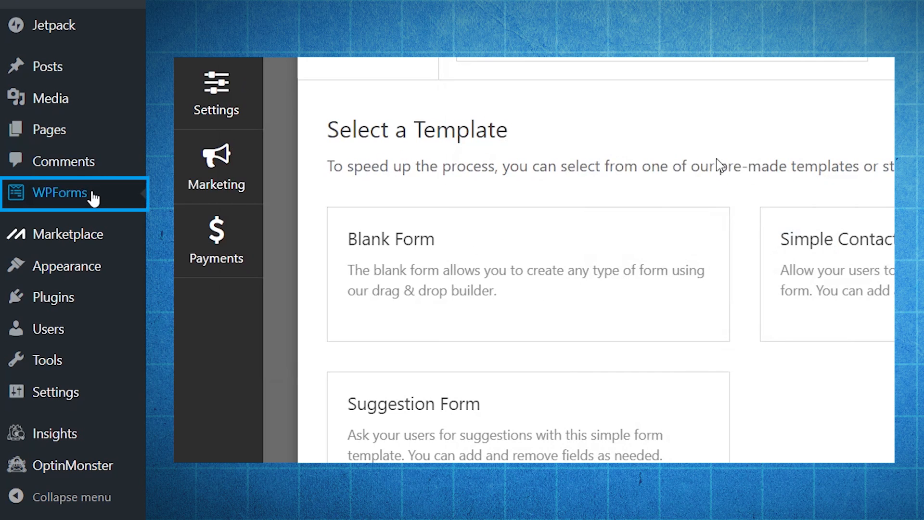
{"action": "left_click", "coordinate": [532, 285]}
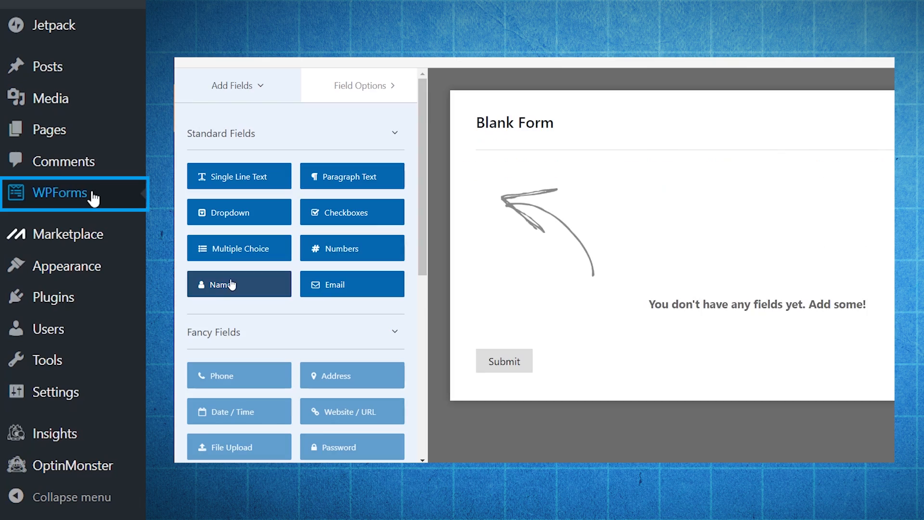
{"action": "left_click", "coordinate": [231, 284]}
{"action": "left_click", "coordinate": [400, 284]}
{"action": "left_click", "coordinate": [338, 177]}
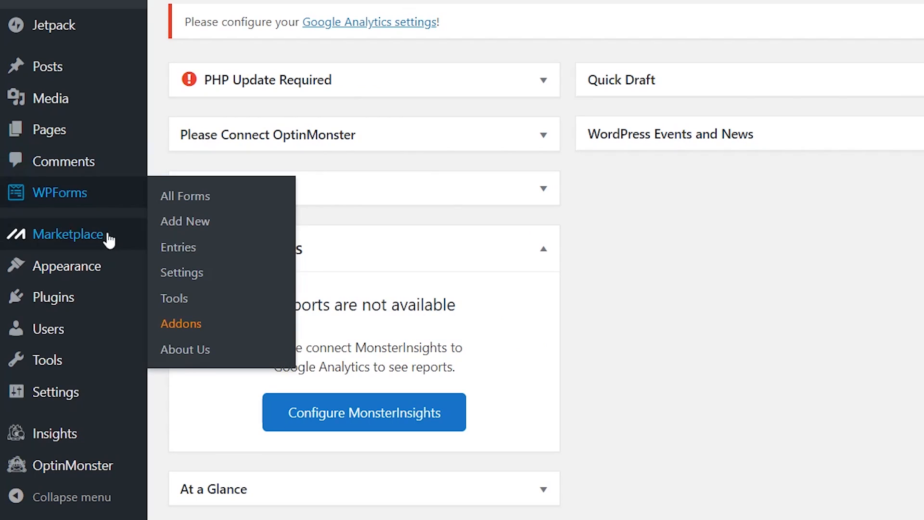
Browse the Marketplace, Appearance and Tools menus in the admin sidebar
{"action": "mouse_move", "coordinate": [109, 239]}
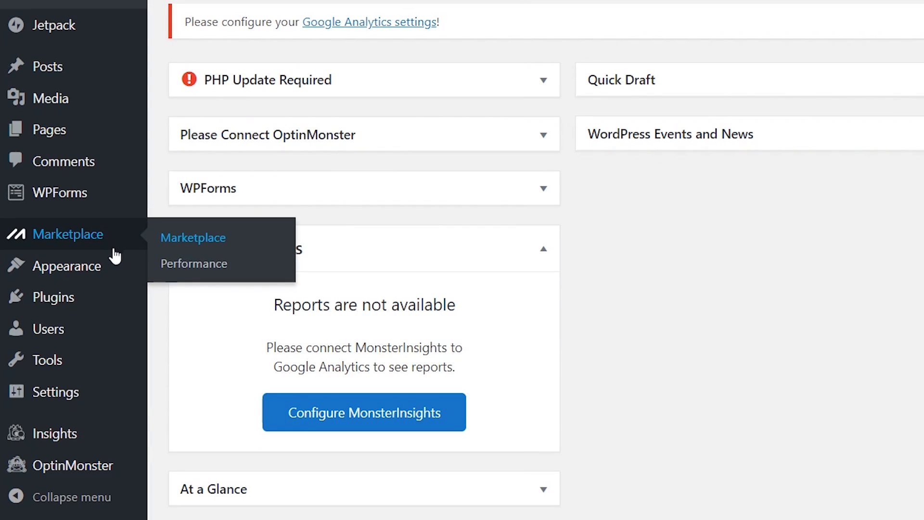
{"action": "mouse_move", "coordinate": [108, 270]}
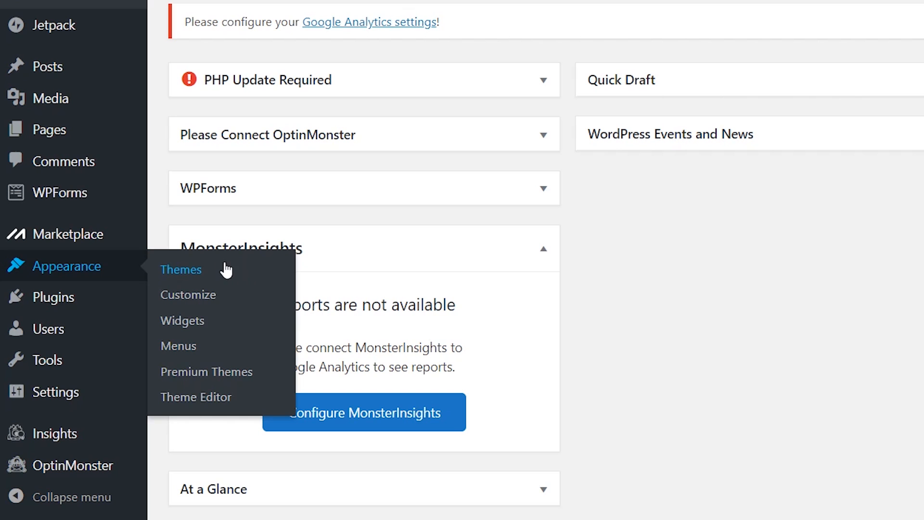
{"action": "mouse_move", "coordinate": [100, 304]}
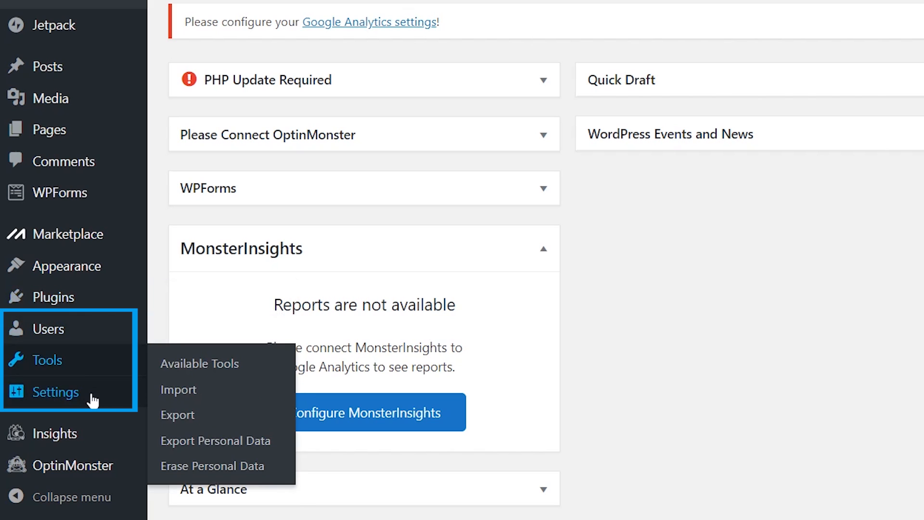
Open the administrator user's profile from the All Users list
{"action": "mouse_move", "coordinate": [97, 334]}
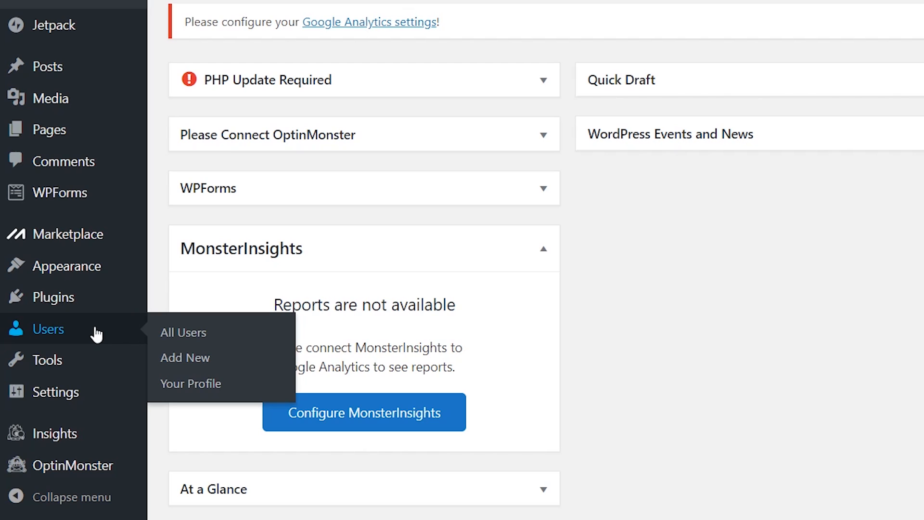
{"action": "left_click", "coordinate": [218, 333]}
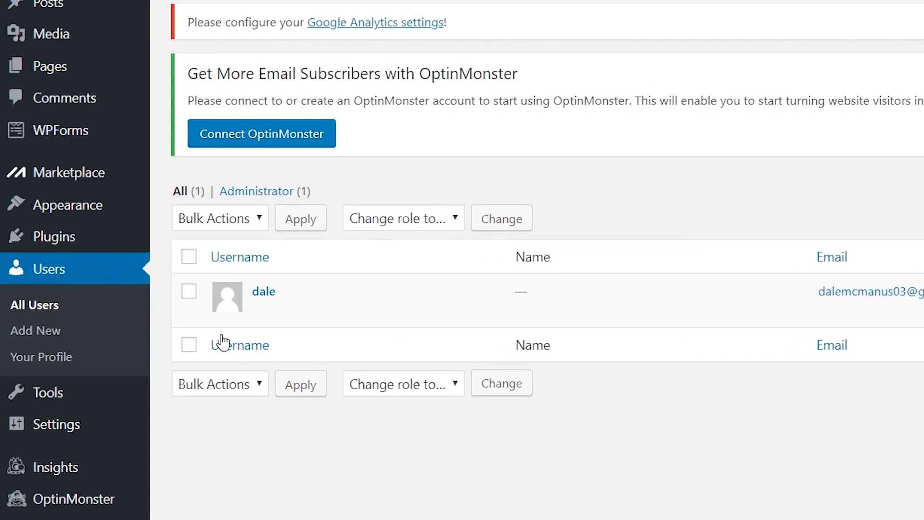
{"action": "mouse_move", "coordinate": [172, 330]}
{"action": "left_click", "coordinate": [296, 289]}
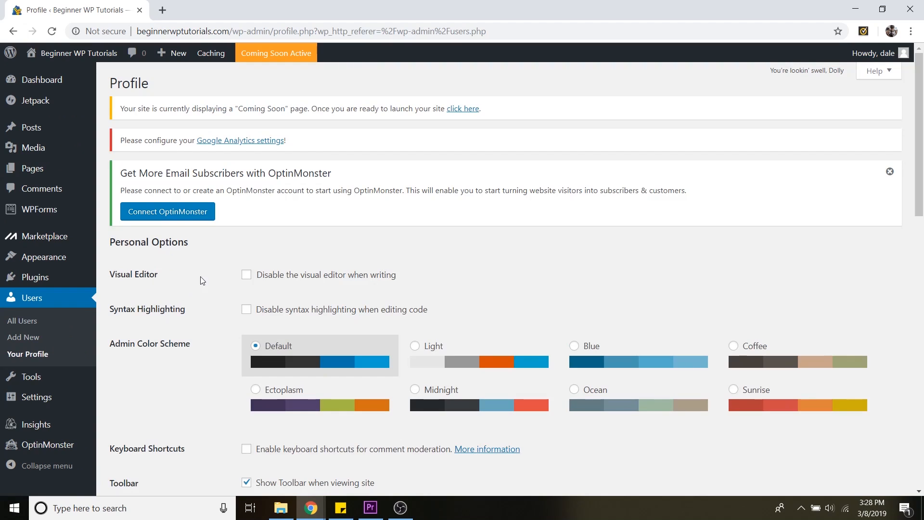
{"action": "scroll", "coordinate": [231, 291], "scroll_direction": "down", "scroll_amount": 1}
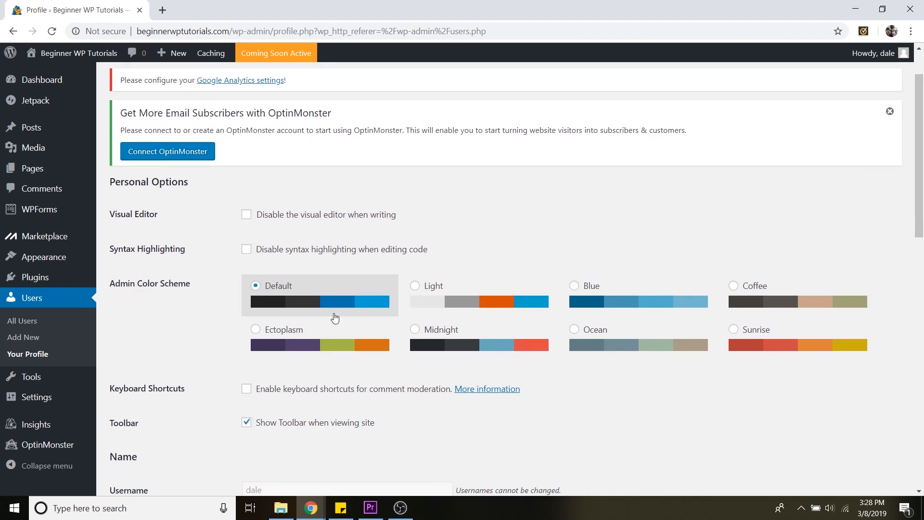
Try the Light, Blue and Coffee admin color schemes before switching back to Default
{"action": "left_click", "coordinate": [424, 296]}
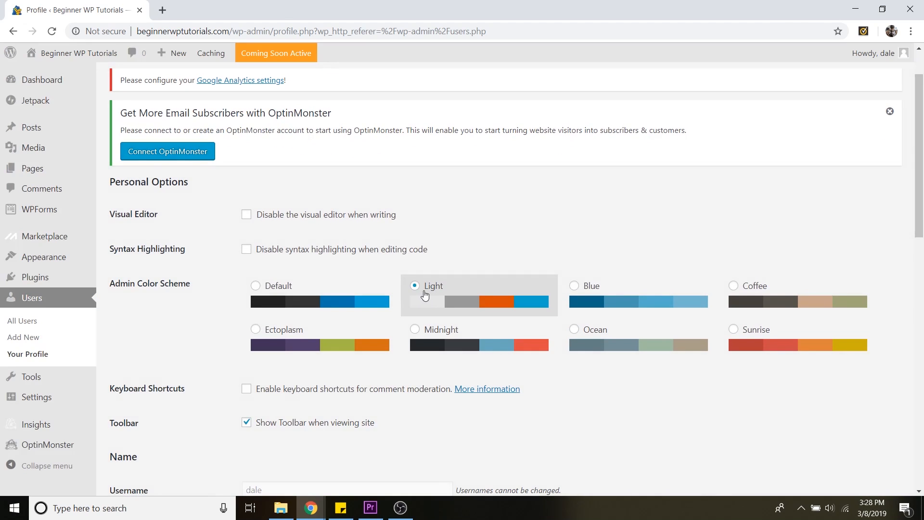
{"action": "left_click", "coordinate": [599, 289]}
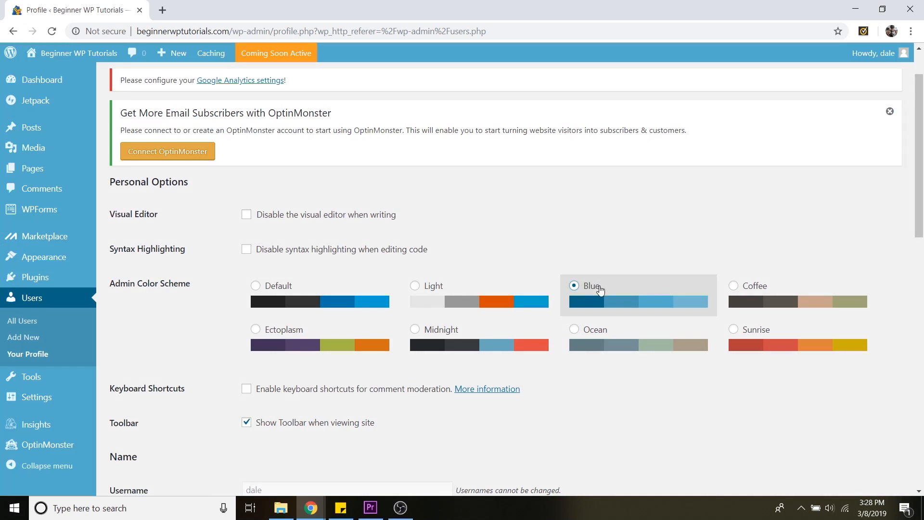
{"action": "left_click", "coordinate": [745, 295]}
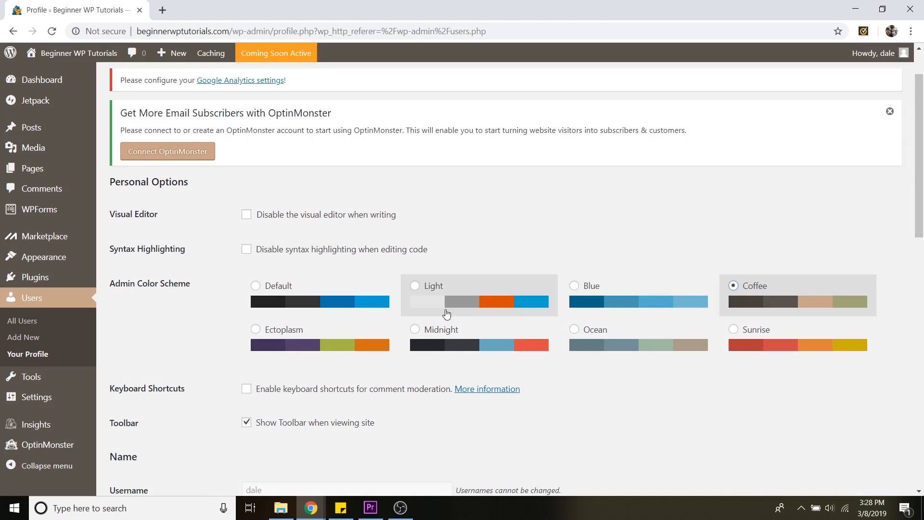
{"action": "left_click", "coordinate": [291, 289]}
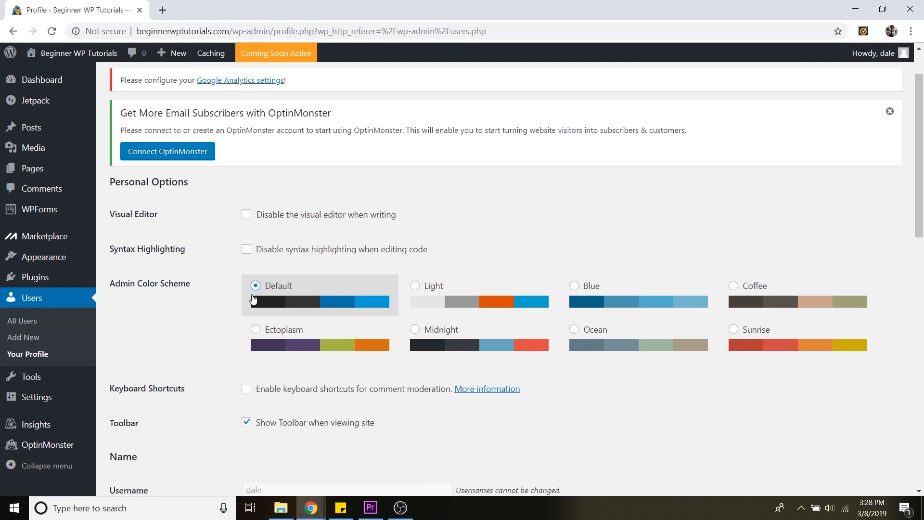
Generate a new password field, replace it with your own account password, and update the profile
{"action": "scroll", "coordinate": [189, 332], "scroll_direction": "down", "scroll_amount": 10}
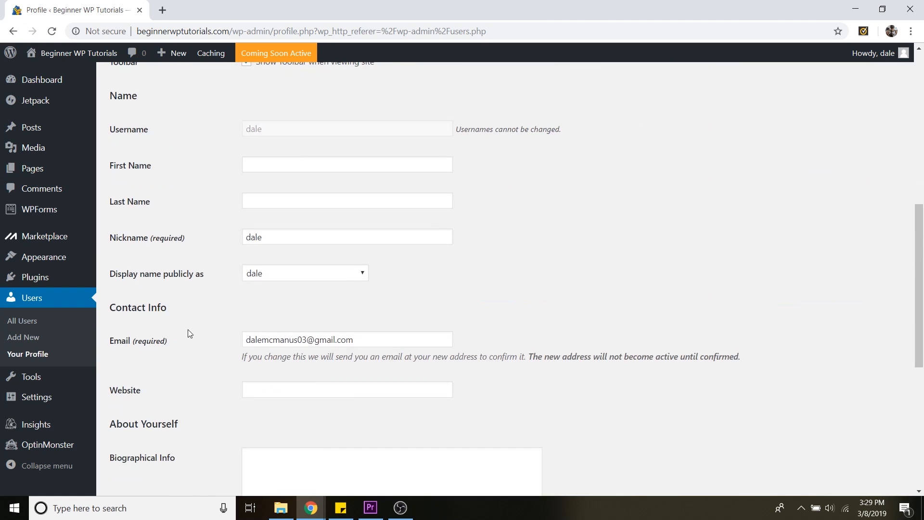
{"action": "scroll", "coordinate": [187, 330], "scroll_direction": "down", "scroll_amount": 5}
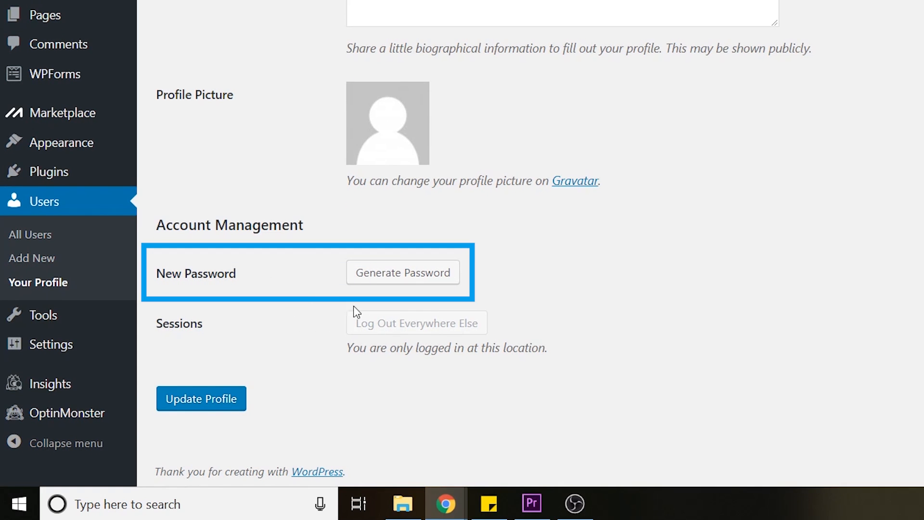
{"action": "left_click", "coordinate": [407, 283]}
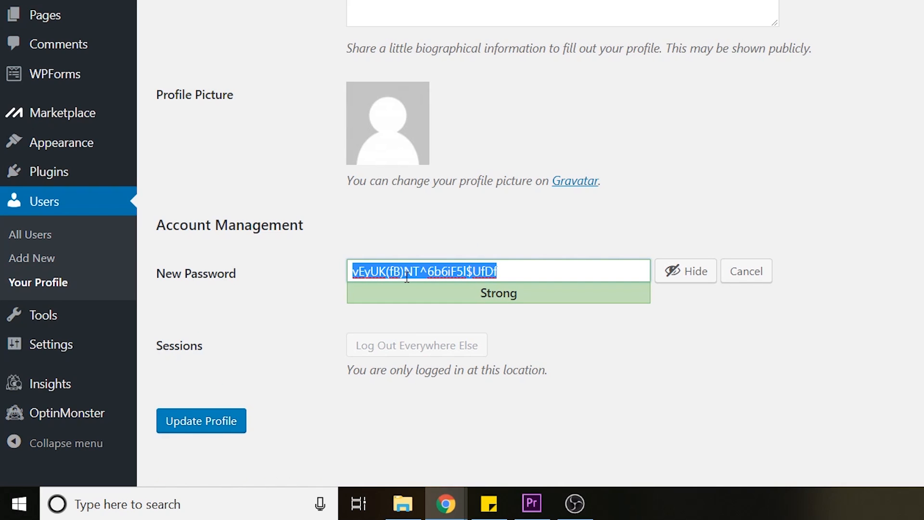
{"action": "key", "text": "BackSpace"}
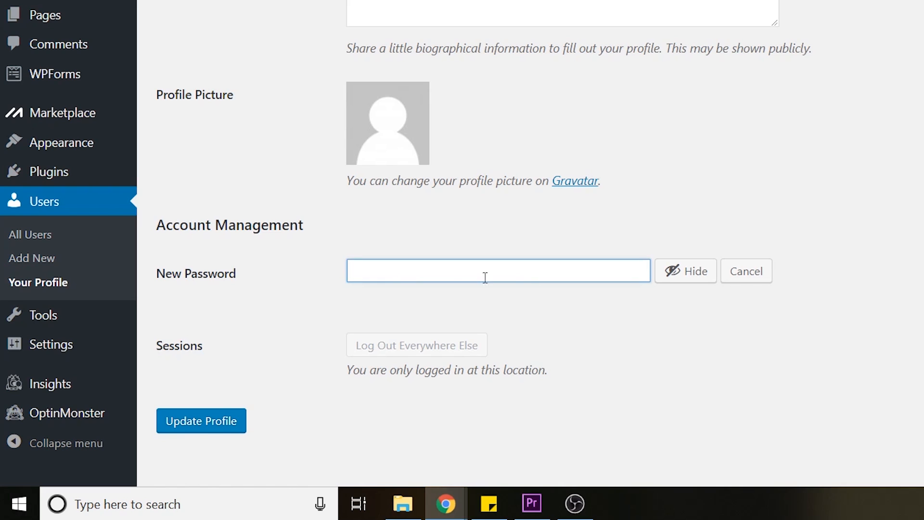
{"action": "left_click", "coordinate": [681, 272]}
{"action": "type", "text": "**************"}
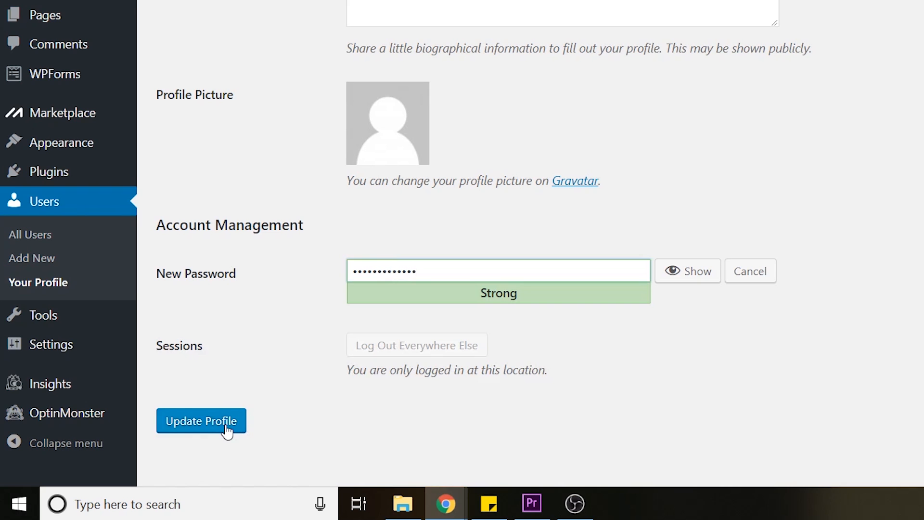
{"action": "left_click", "coordinate": [227, 431]}
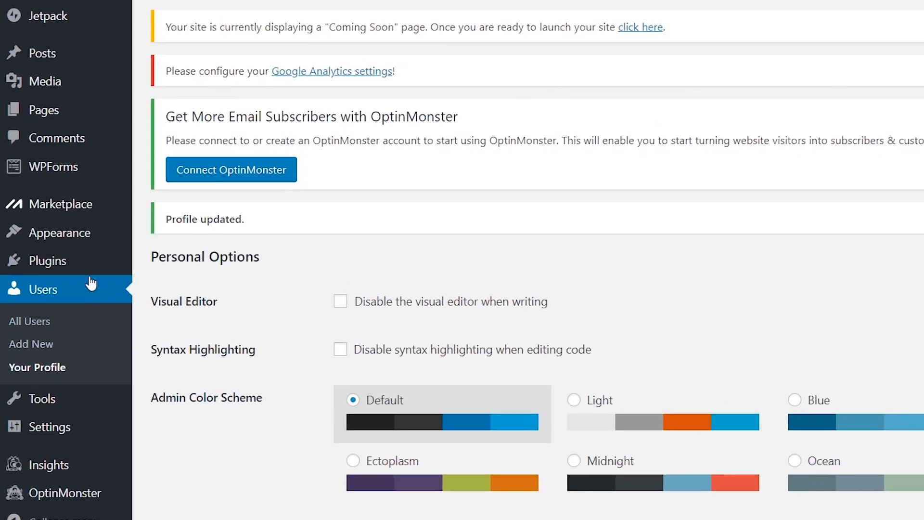
Open Add New Theme from Appearance Themes and browse the Popular themes list
{"action": "mouse_move", "coordinate": [54, 262]}
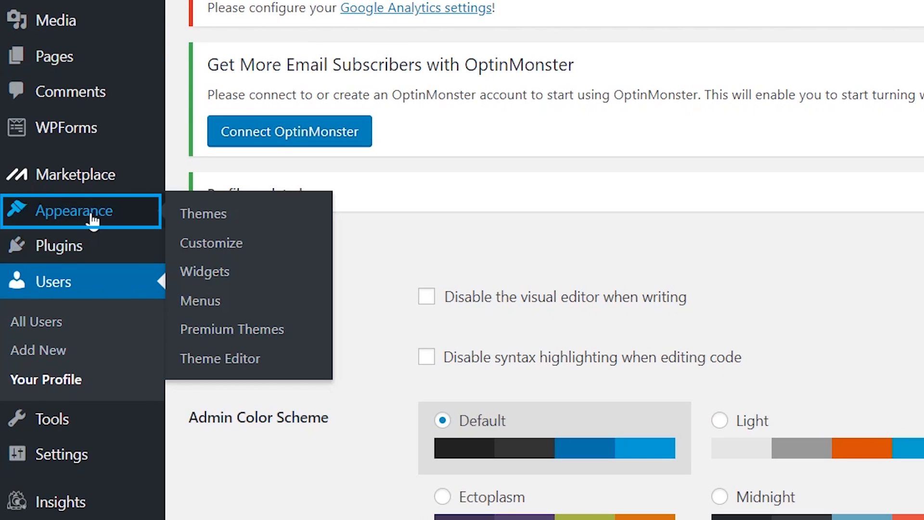
{"action": "left_click", "coordinate": [219, 219]}
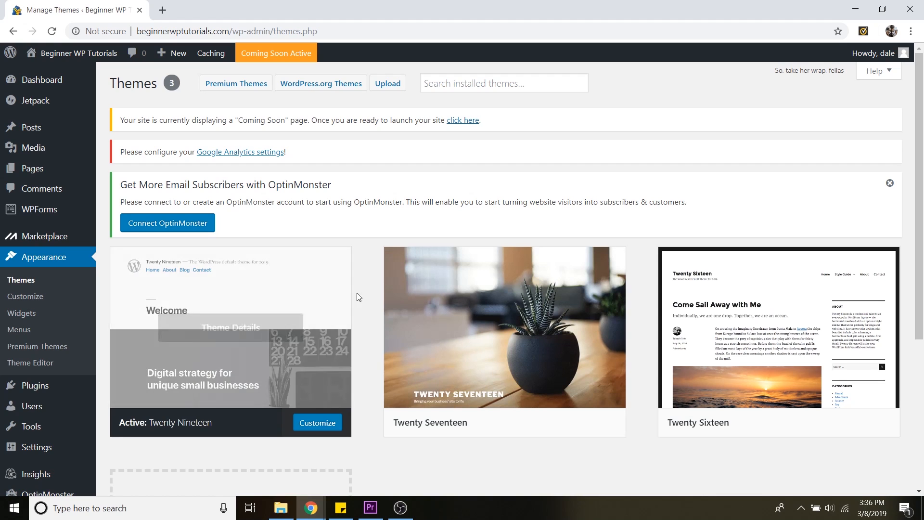
{"action": "scroll", "coordinate": [365, 305], "scroll_direction": "down", "scroll_amount": 3}
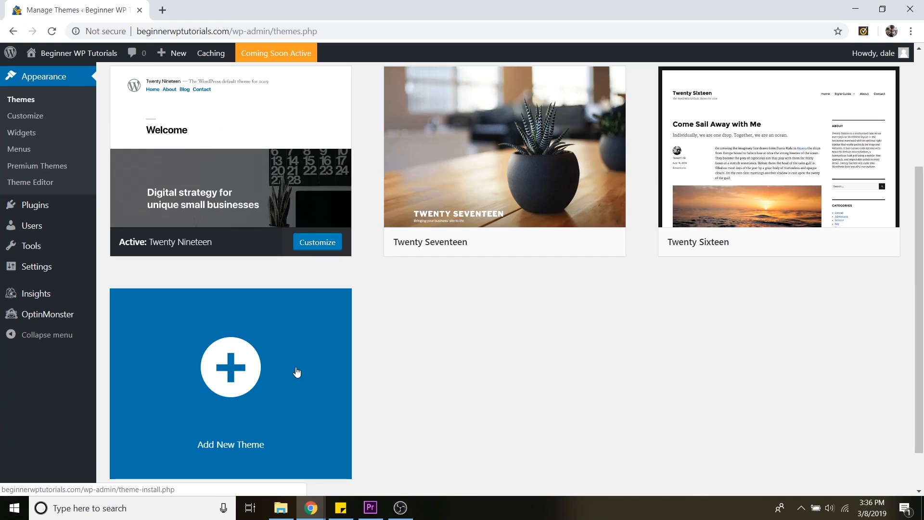
{"action": "left_click", "coordinate": [297, 372]}
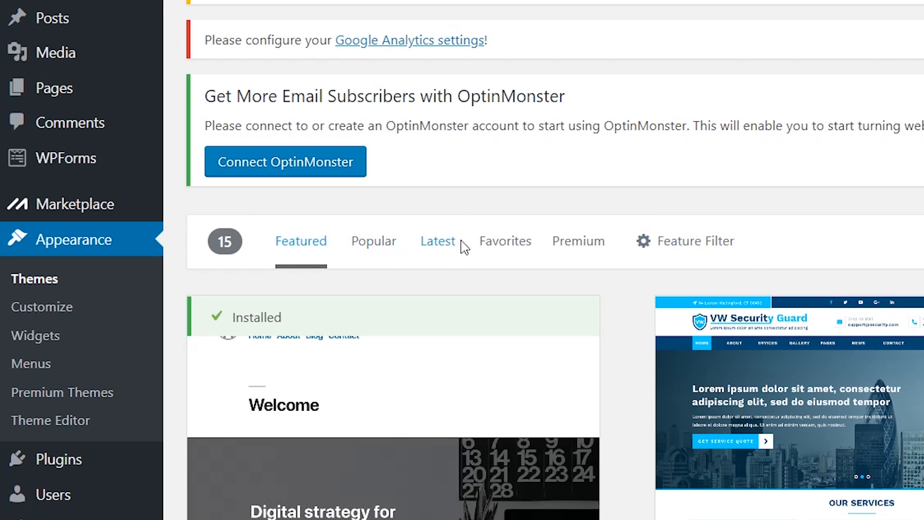
{"action": "left_click", "coordinate": [371, 250]}
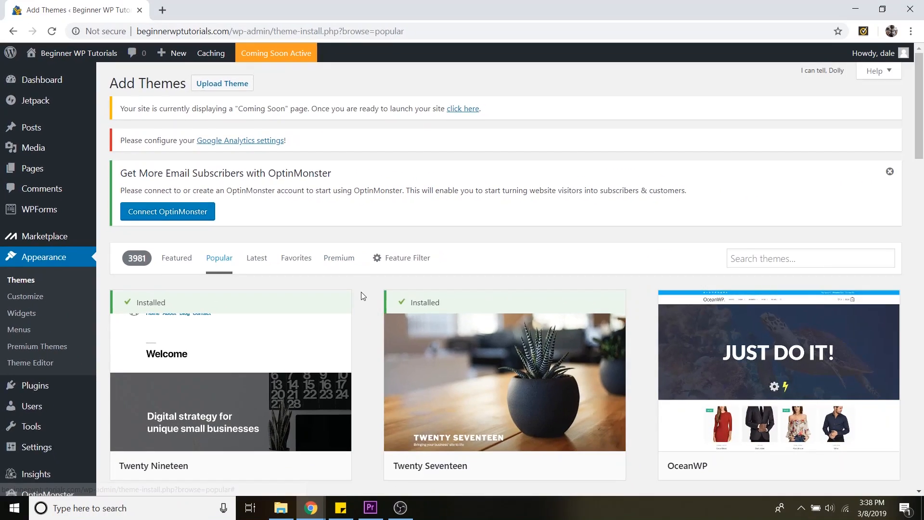
{"action": "scroll", "coordinate": [619, 299], "scroll_direction": "down", "scroll_amount": 3}
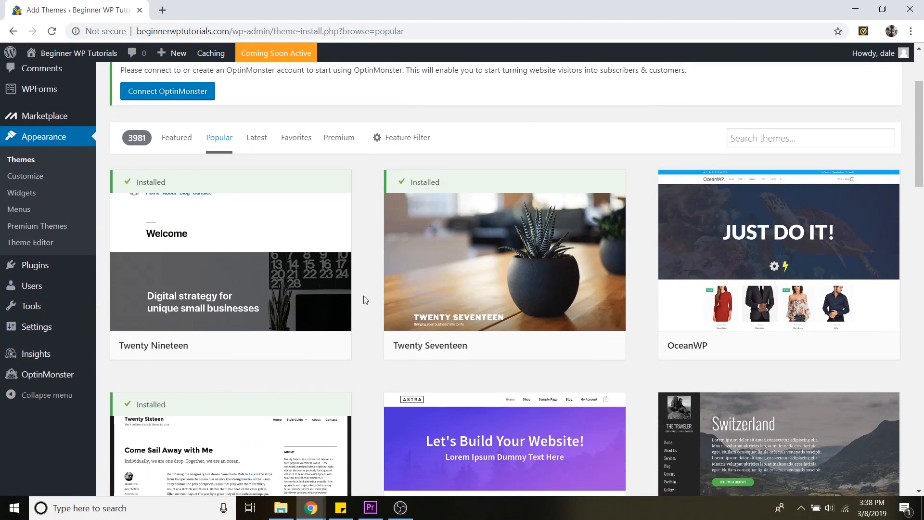
{"action": "scroll", "coordinate": [363, 296], "scroll_direction": "down", "scroll_amount": 6}
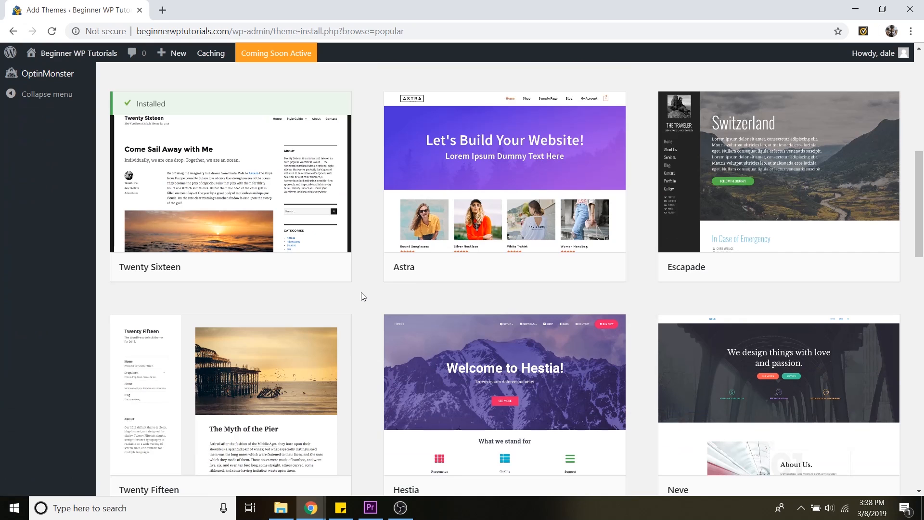
{"action": "scroll", "coordinate": [363, 302], "scroll_direction": "down", "scroll_amount": 10}
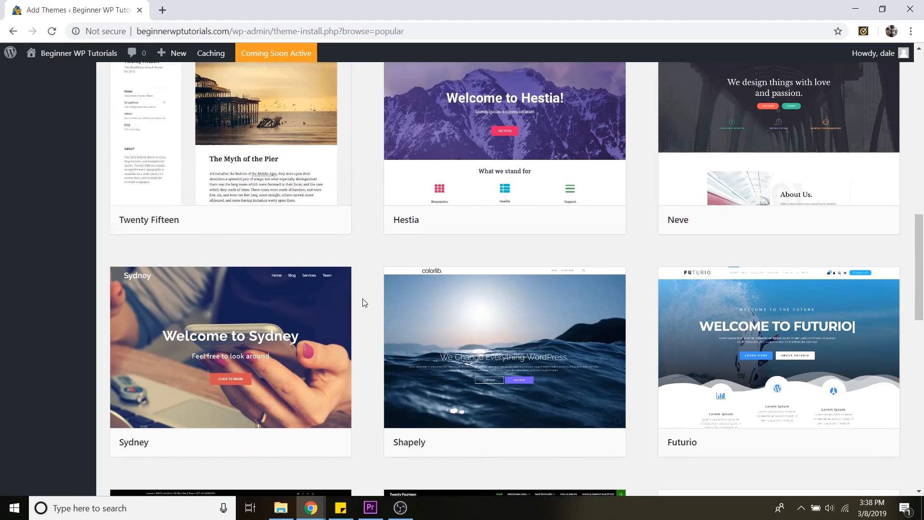
{"action": "scroll", "coordinate": [365, 304], "scroll_direction": "down", "scroll_amount": 10}
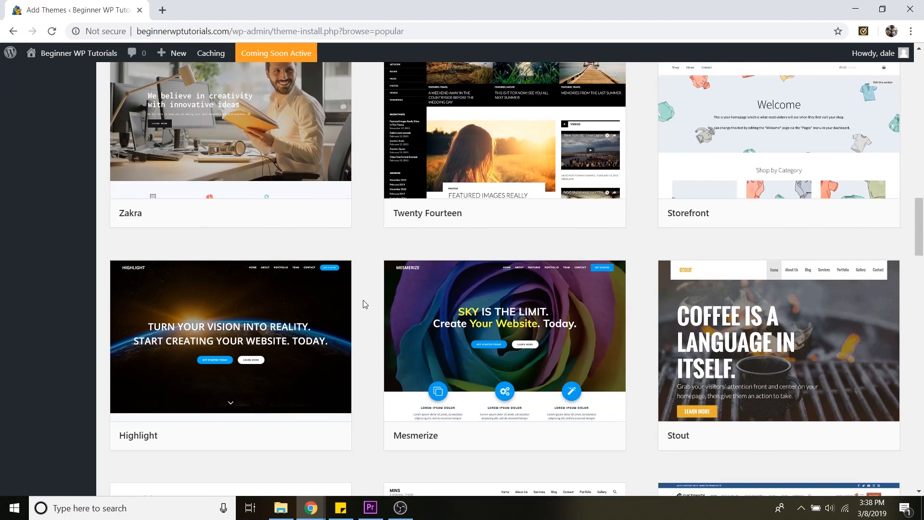
{"action": "scroll", "coordinate": [365, 307], "scroll_direction": "down", "scroll_amount": 3}
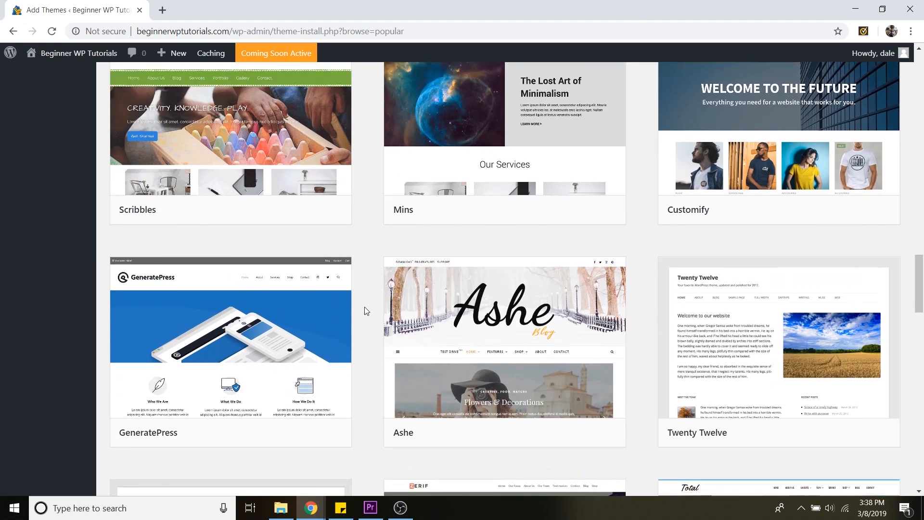
{"action": "scroll", "coordinate": [365, 308], "scroll_direction": "down", "scroll_amount": 1}
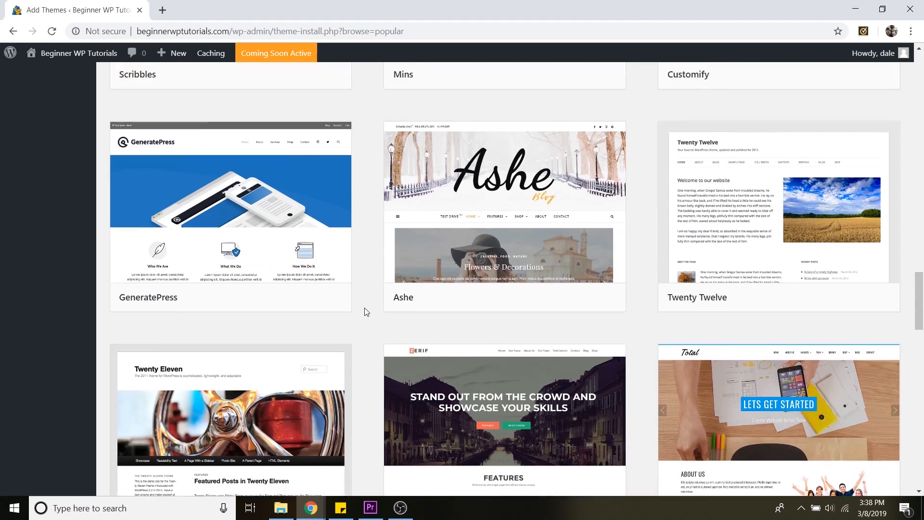
{"action": "scroll", "coordinate": [366, 308], "scroll_direction": "up", "scroll_amount": 8}
{"action": "scroll", "coordinate": [368, 310], "scroll_direction": "up", "scroll_amount": 9}
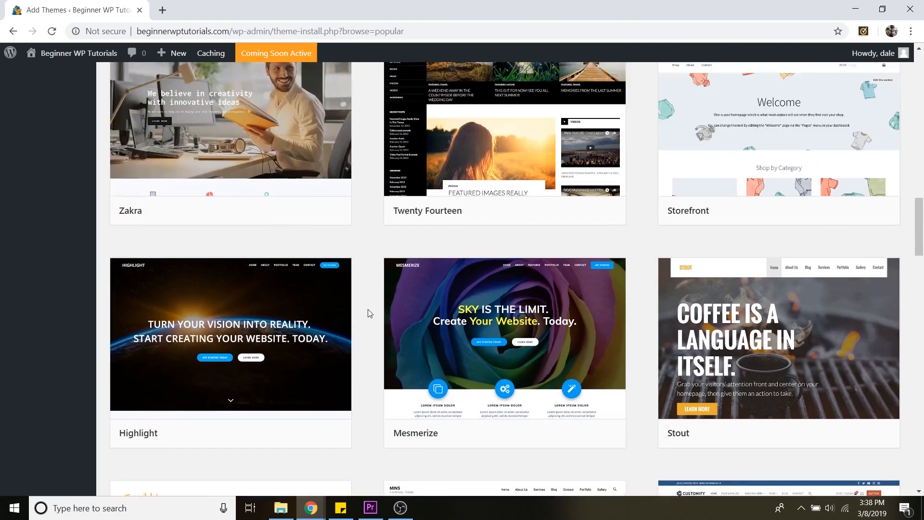
{"action": "scroll", "coordinate": [368, 309], "scroll_direction": "up", "scroll_amount": 2}
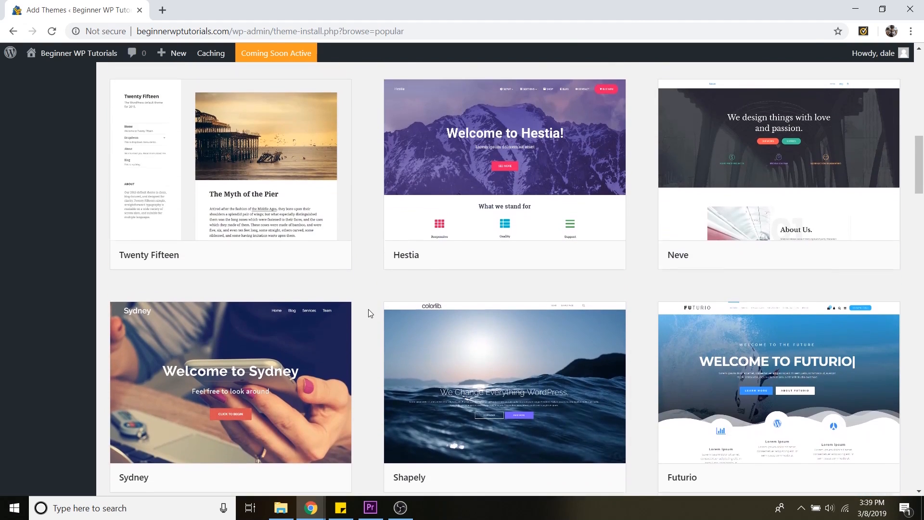
Install and activate the Hestia theme
{"action": "mouse_move", "coordinate": [467, 213]}
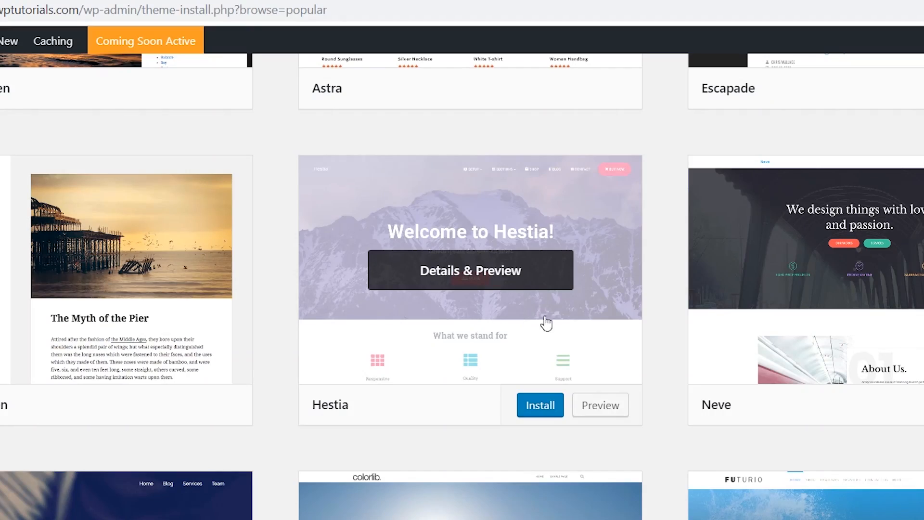
{"action": "left_click", "coordinate": [539, 415]}
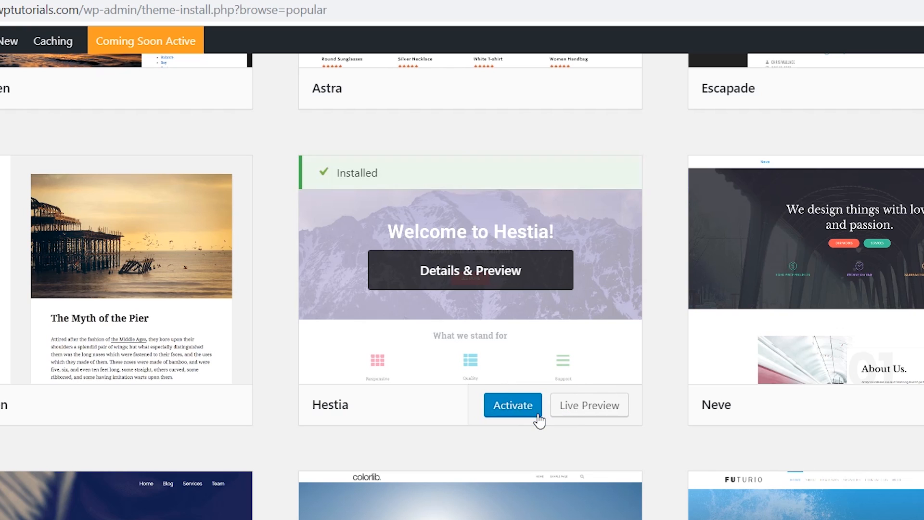
{"action": "left_click", "coordinate": [537, 415]}
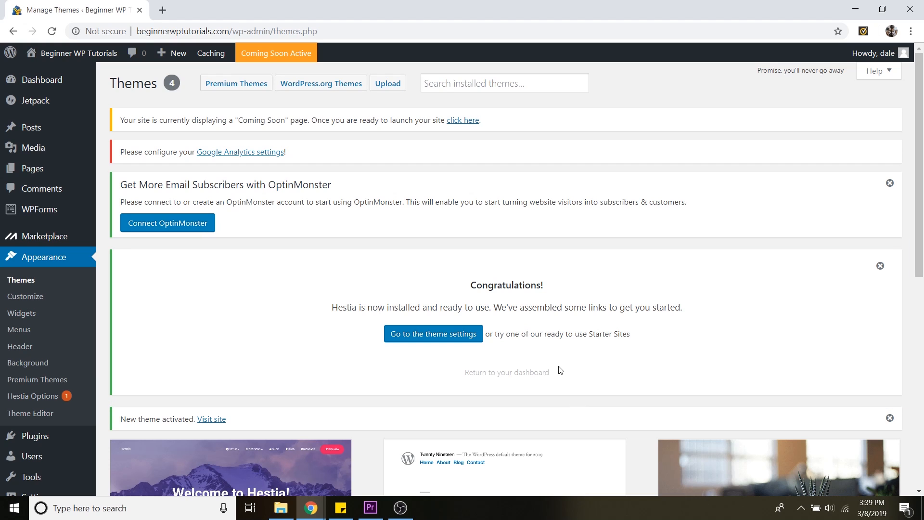
Visit the site in a new tab and scroll through the homepage with the new theme
{"action": "scroll", "coordinate": [557, 369], "scroll_direction": "down", "scroll_amount": 6}
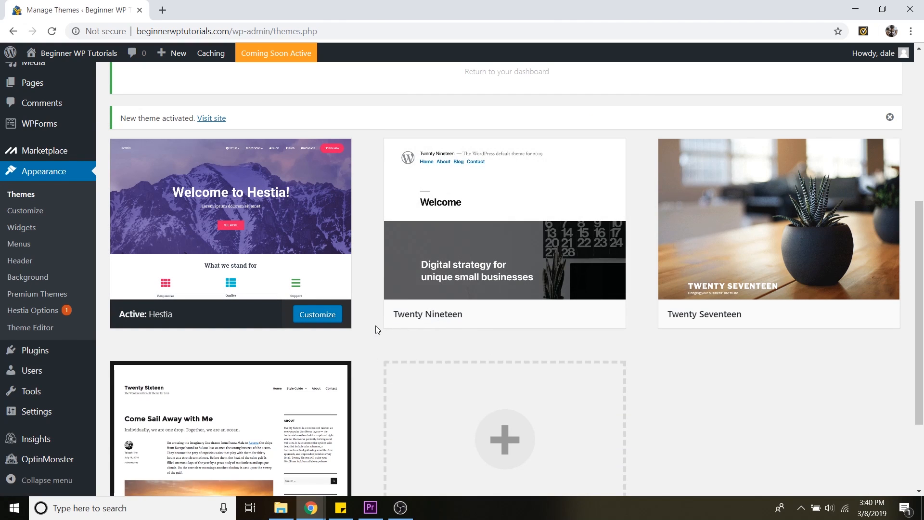
{"action": "scroll", "coordinate": [375, 326], "scroll_direction": "up", "scroll_amount": 6}
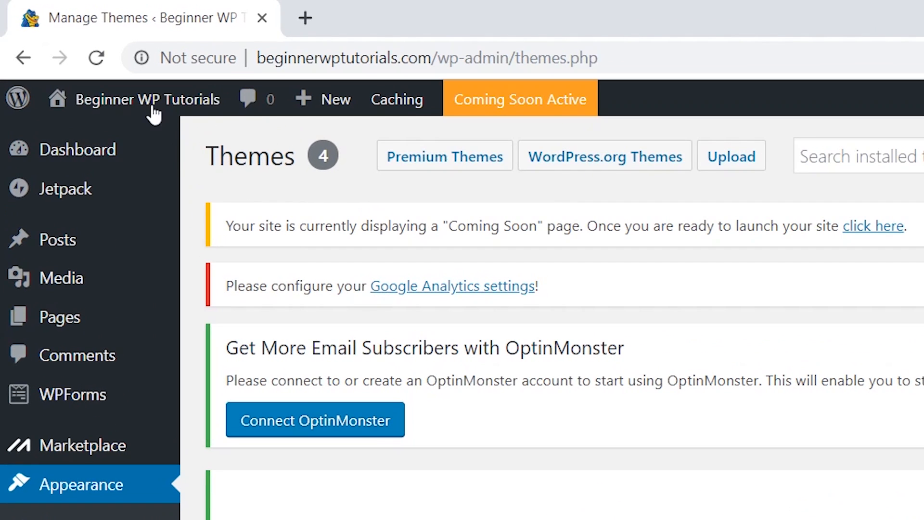
{"action": "mouse_move", "coordinate": [58, 54]}
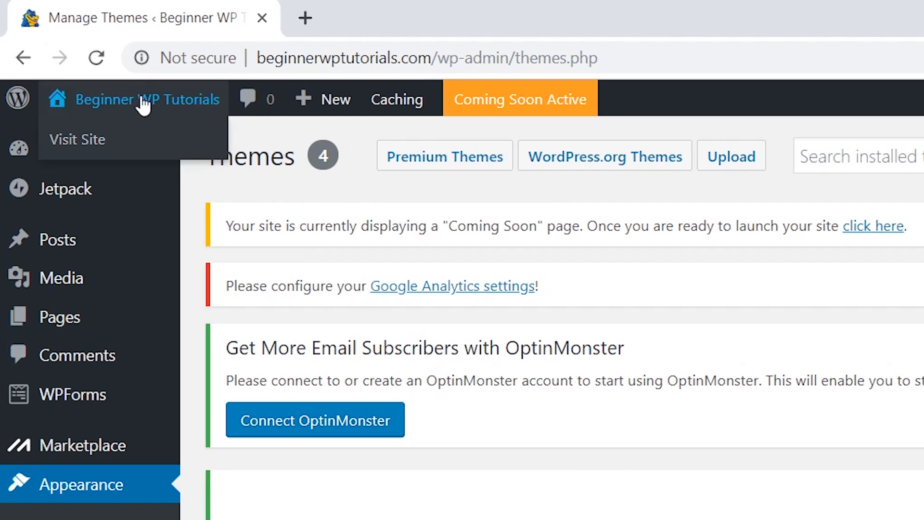
{"action": "left_click", "coordinate": [88, 143], "text": "ctrl"}
{"action": "left_click", "coordinate": [342, 26]}
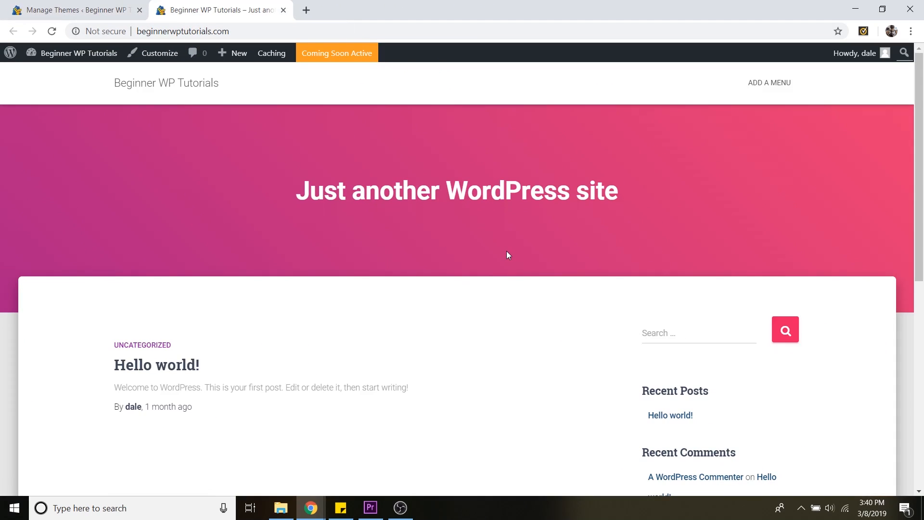
{"action": "scroll", "coordinate": [711, 352], "scroll_direction": "down", "scroll_amount": 5}
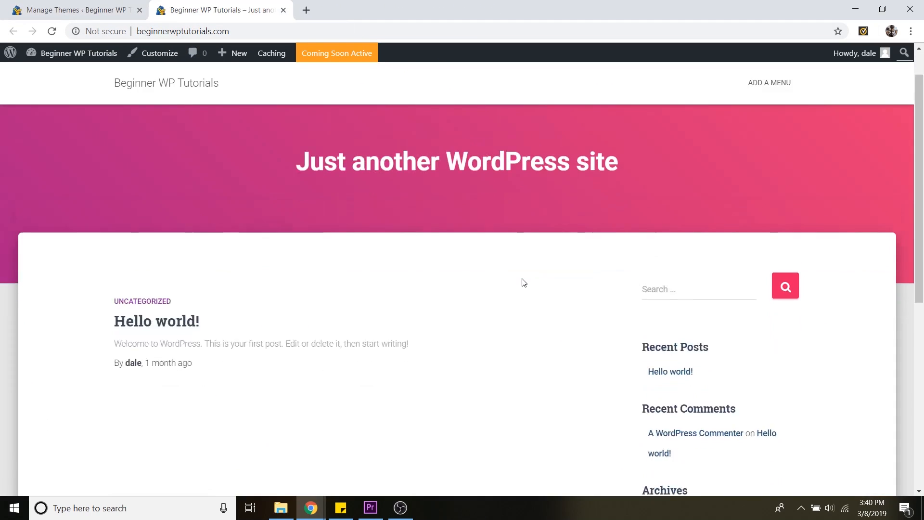
{"action": "scroll", "coordinate": [524, 286], "scroll_direction": "down", "scroll_amount": 4}
{"action": "scroll", "coordinate": [522, 289], "scroll_direction": "up", "scroll_amount": 8}
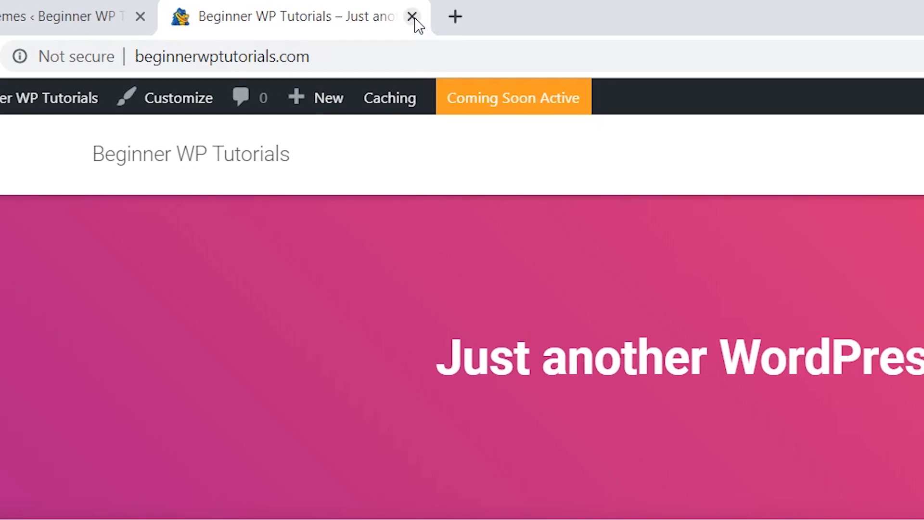
Close the browser tab showing the live site
{"action": "left_click", "coordinate": [413, 18]}
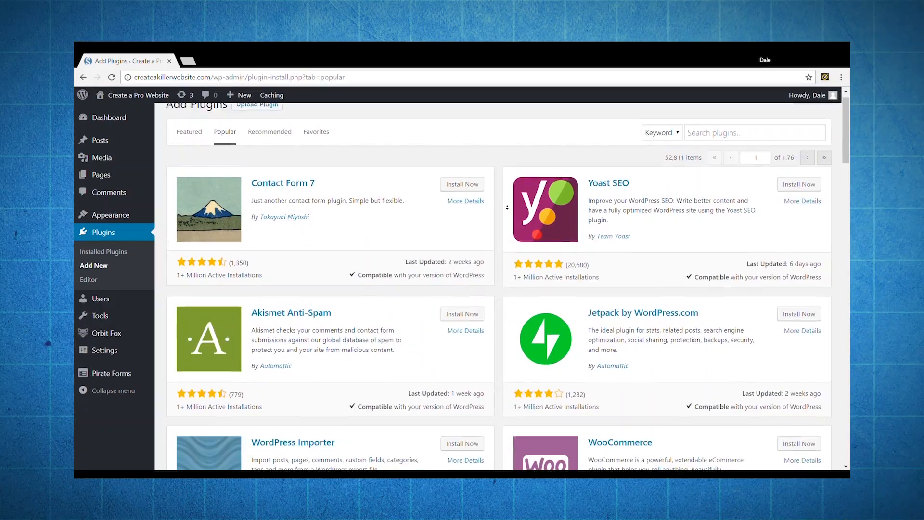
{"action": "scroll", "coordinate": [507, 207], "scroll_direction": "down", "scroll_amount": 2}
{"action": "scroll", "coordinate": [507, 207], "scroll_direction": "down", "scroll_amount": 2}
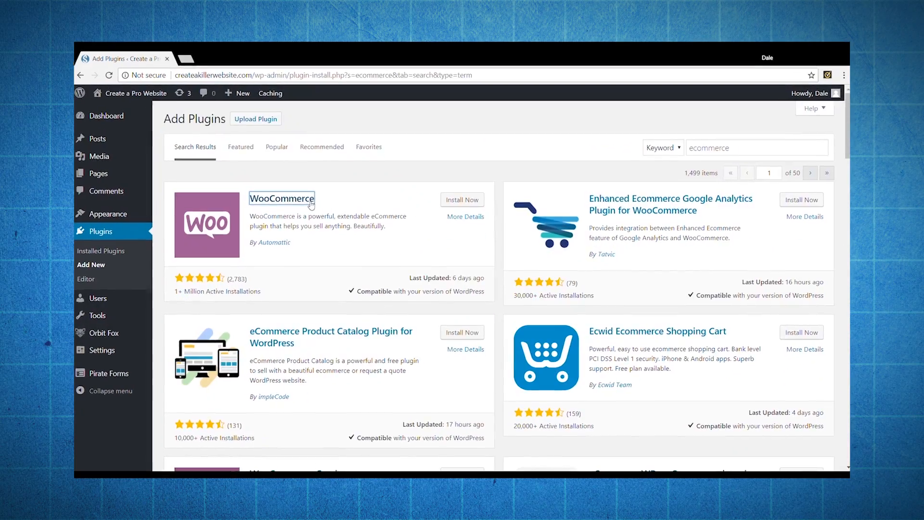
{"action": "left_click", "coordinate": [293, 198]}
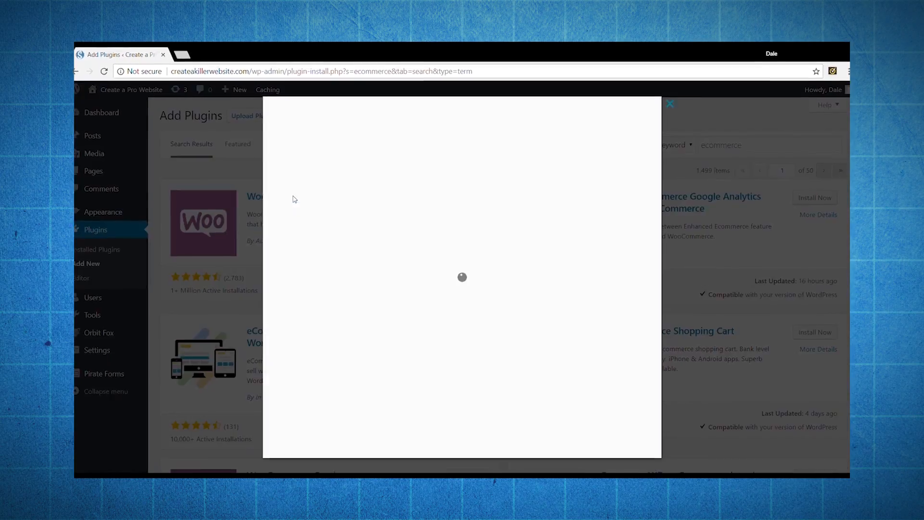
{"action": "scroll", "coordinate": [523, 298], "scroll_direction": "down", "scroll_amount": 10}
{"action": "scroll", "coordinate": [526, 304], "scroll_direction": "down", "scroll_amount": 4}
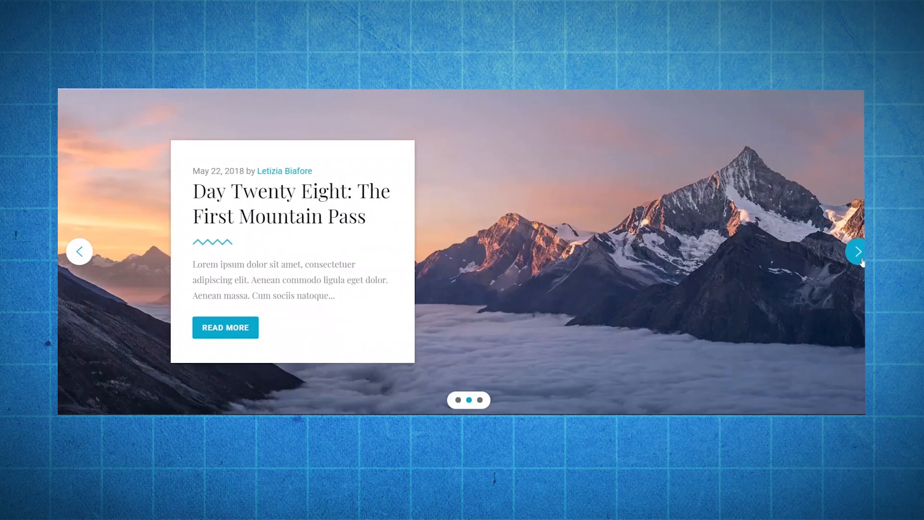
{"action": "left_click", "coordinate": [858, 251]}
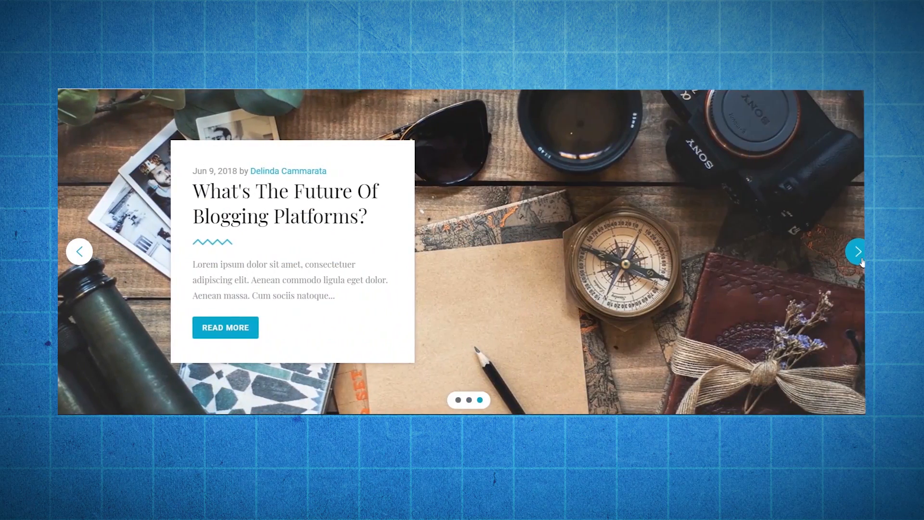
{"action": "left_click", "coordinate": [860, 258]}
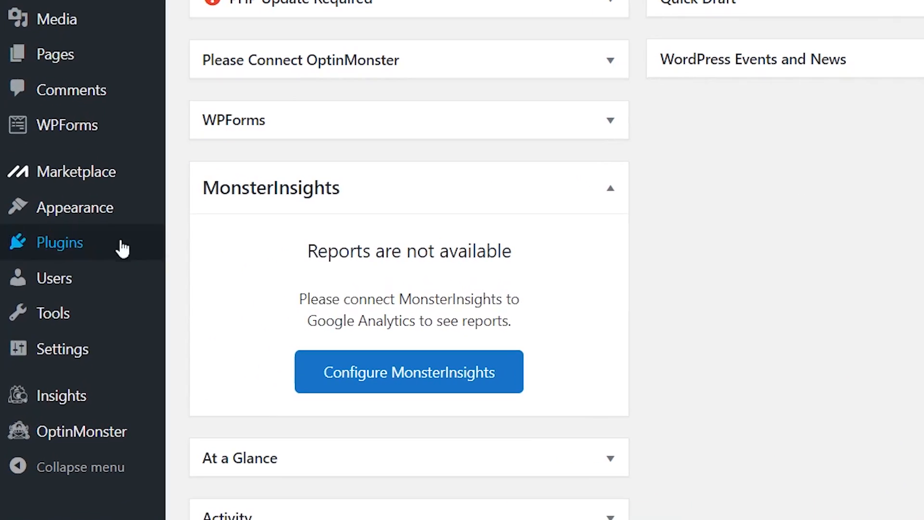
Open Add New Plugins and switch to the Popular plugins list
{"action": "mouse_move", "coordinate": [55, 322]}
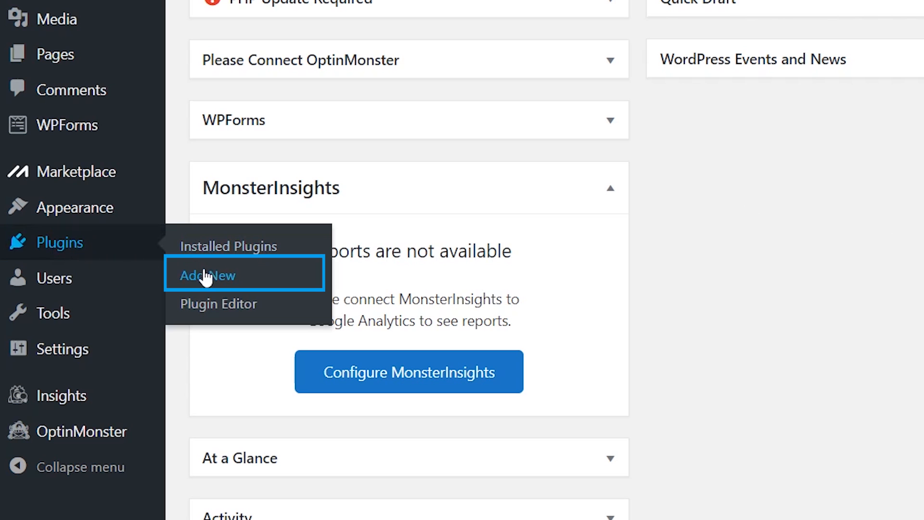
{"action": "left_click", "coordinate": [231, 284]}
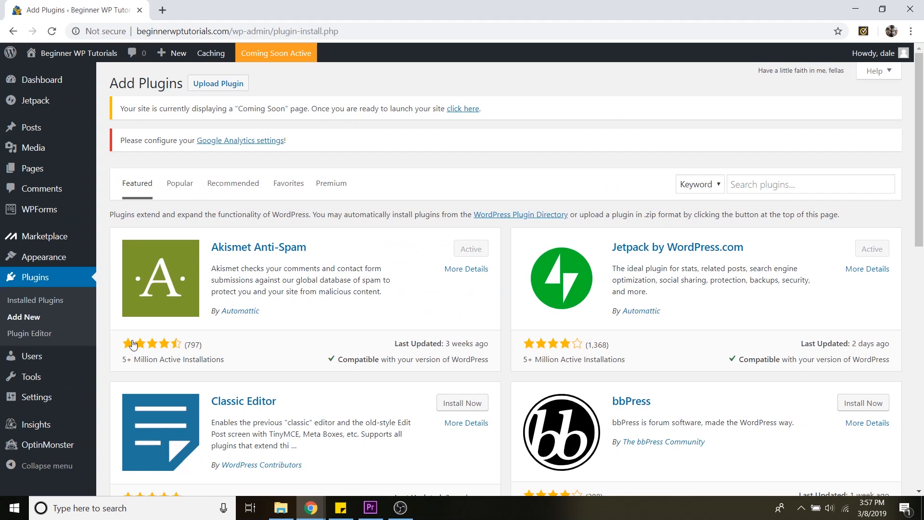
{"action": "scroll", "coordinate": [504, 310], "scroll_direction": "down", "scroll_amount": 2}
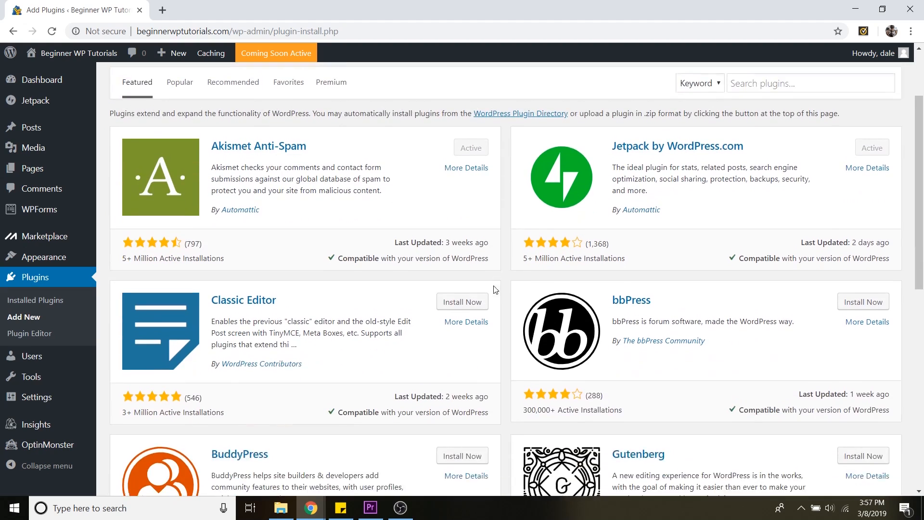
{"action": "scroll", "coordinate": [504, 311], "scroll_direction": "up", "scroll_amount": 2}
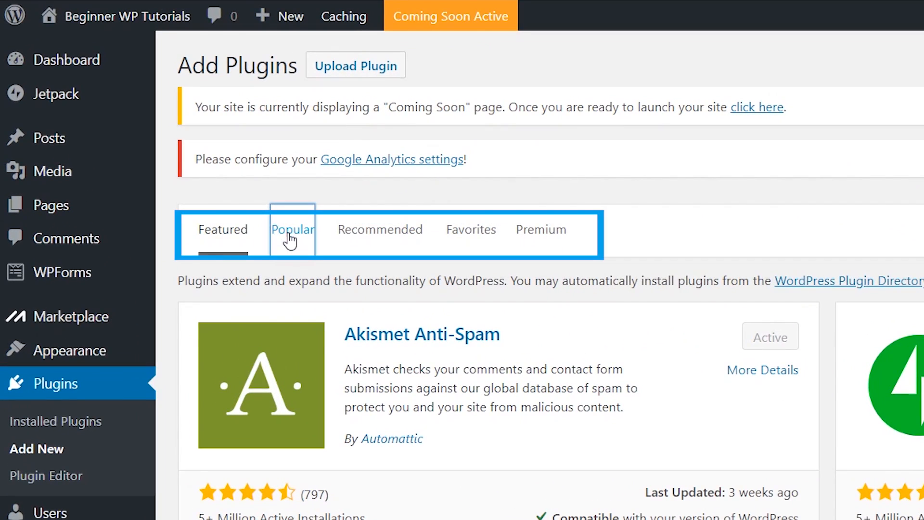
{"action": "left_click", "coordinate": [291, 239]}
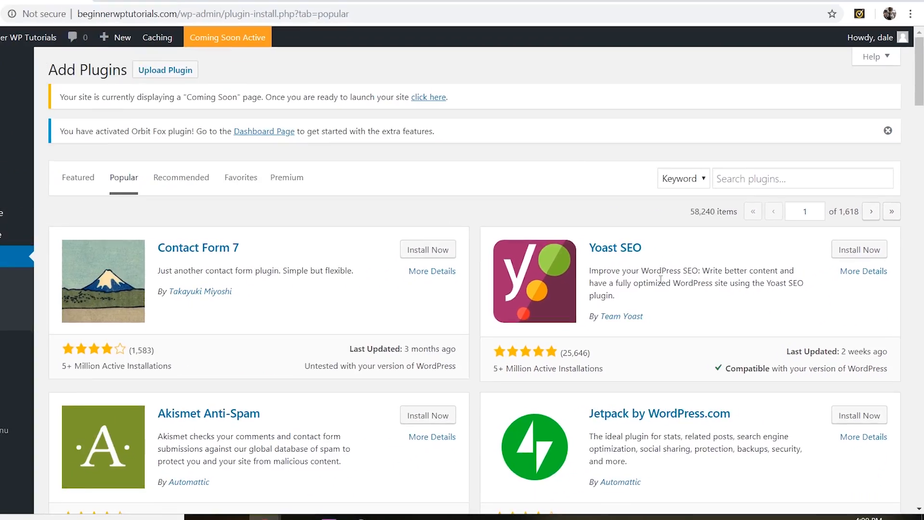
Open the WooCommerce plugin details and browse its description and screenshots before closing it
{"action": "scroll", "coordinate": [472, 274], "scroll_direction": "down", "scroll_amount": 5}
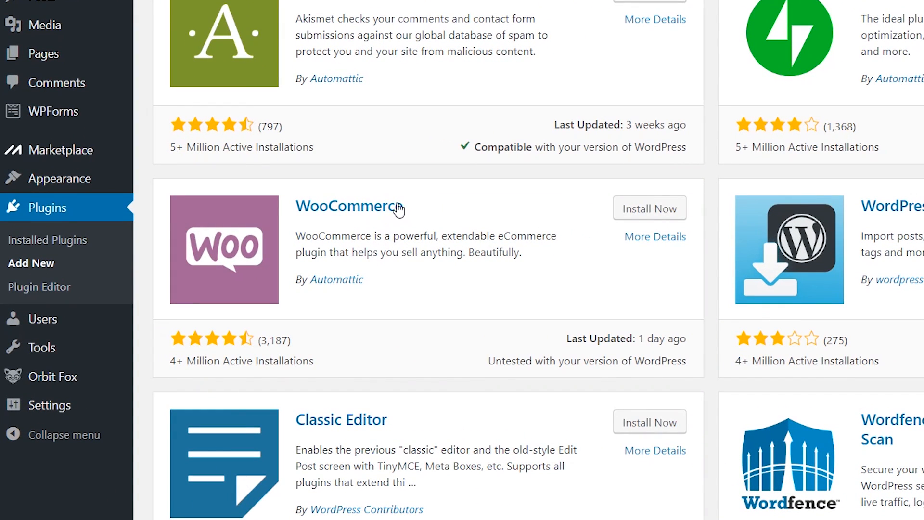
{"action": "left_click", "coordinate": [373, 212]}
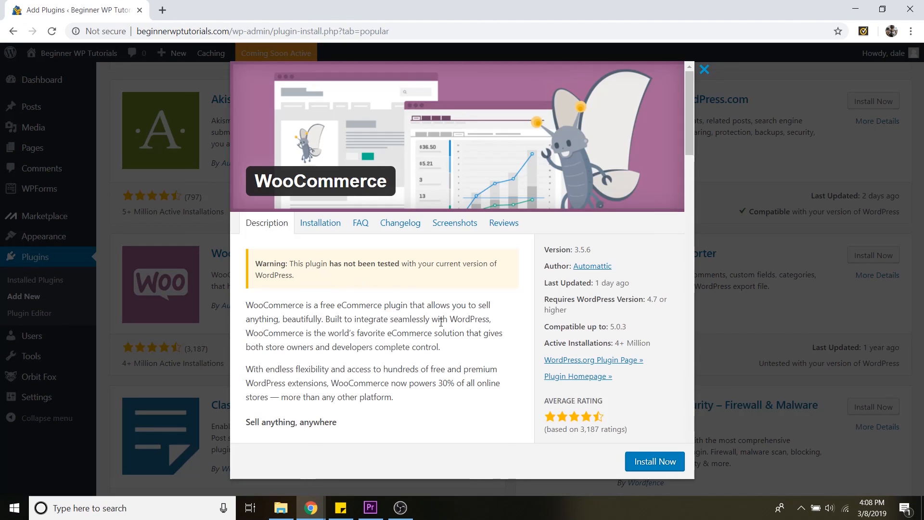
{"action": "scroll", "coordinate": [441, 323], "scroll_direction": "down", "scroll_amount": 6}
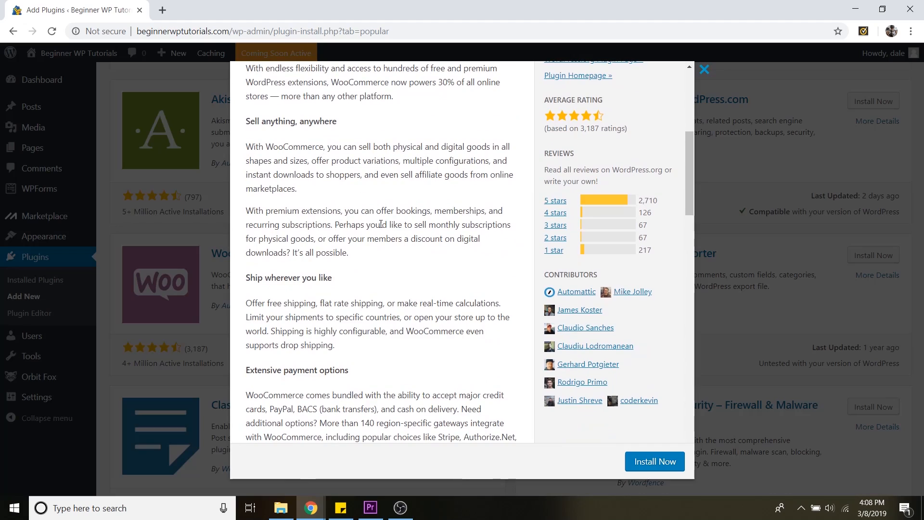
{"action": "scroll", "coordinate": [447, 314], "scroll_direction": "down", "scroll_amount": 9}
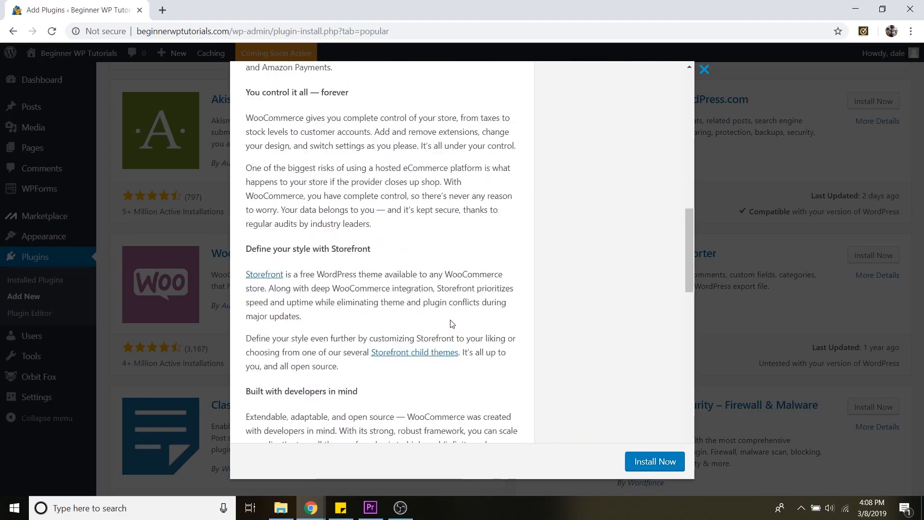
{"action": "scroll", "coordinate": [452, 323], "scroll_direction": "up", "scroll_amount": 15}
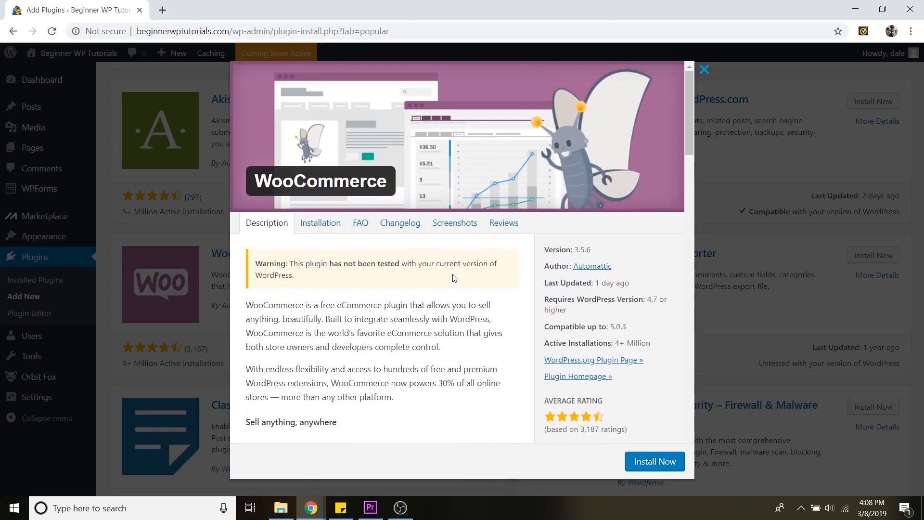
{"action": "left_click", "coordinate": [456, 229]}
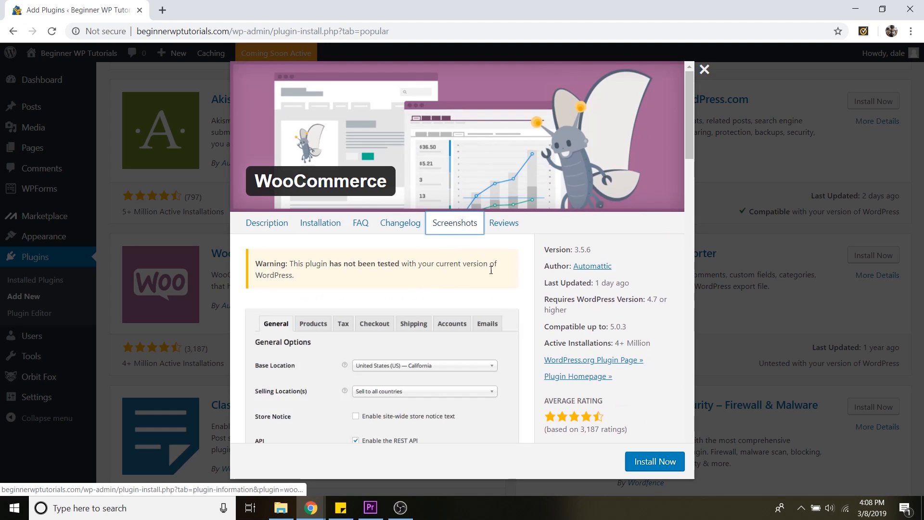
{"action": "scroll", "coordinate": [485, 266], "scroll_direction": "down", "scroll_amount": 6}
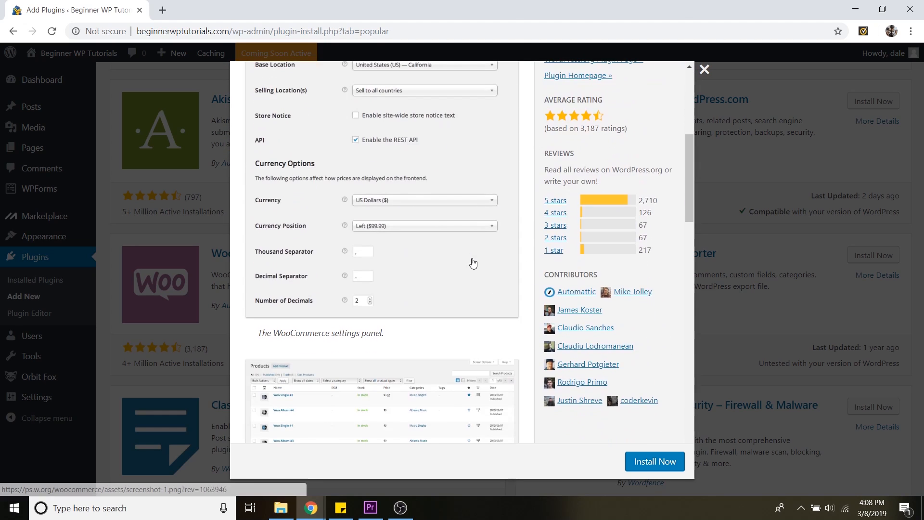
{"action": "scroll", "coordinate": [473, 263], "scroll_direction": "down", "scroll_amount": 5}
{"action": "scroll", "coordinate": [435, 271], "scroll_direction": "down", "scroll_amount": 7}
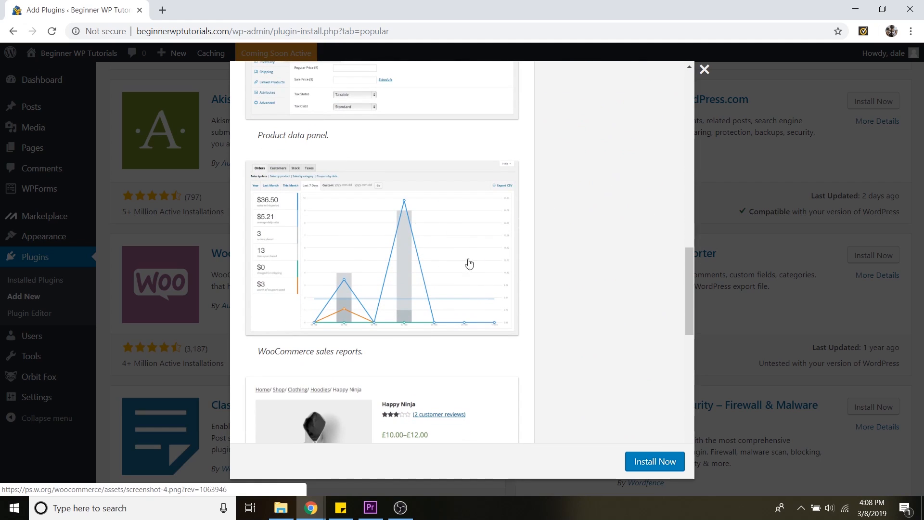
{"action": "scroll", "coordinate": [481, 285], "scroll_direction": "down", "scroll_amount": 5}
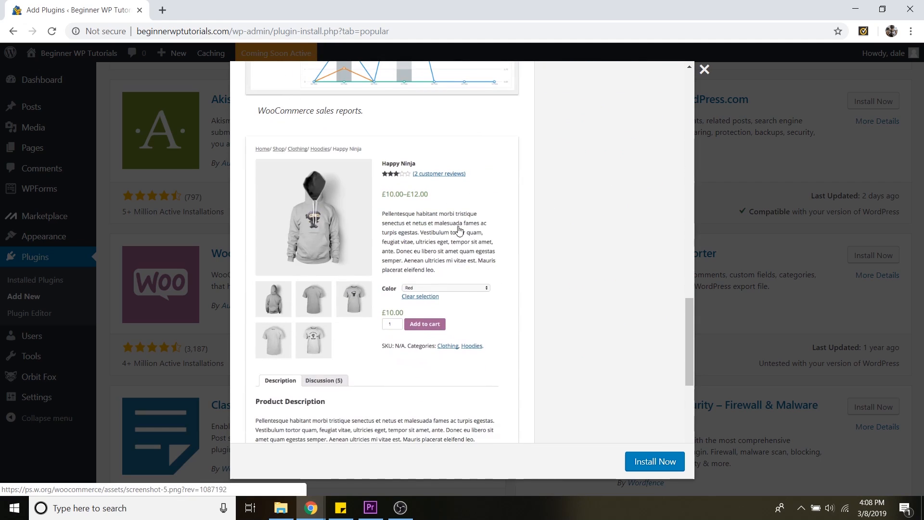
{"action": "scroll", "coordinate": [491, 214], "scroll_direction": "up", "scroll_amount": 20}
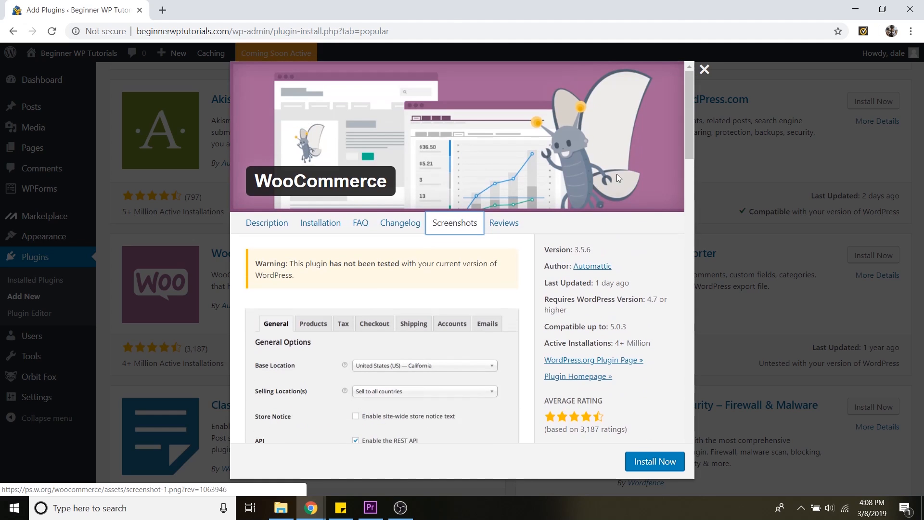
{"action": "left_click", "coordinate": [704, 70]}
{"action": "scroll", "coordinate": [740, 224], "scroll_direction": "up", "scroll_amount": 6}
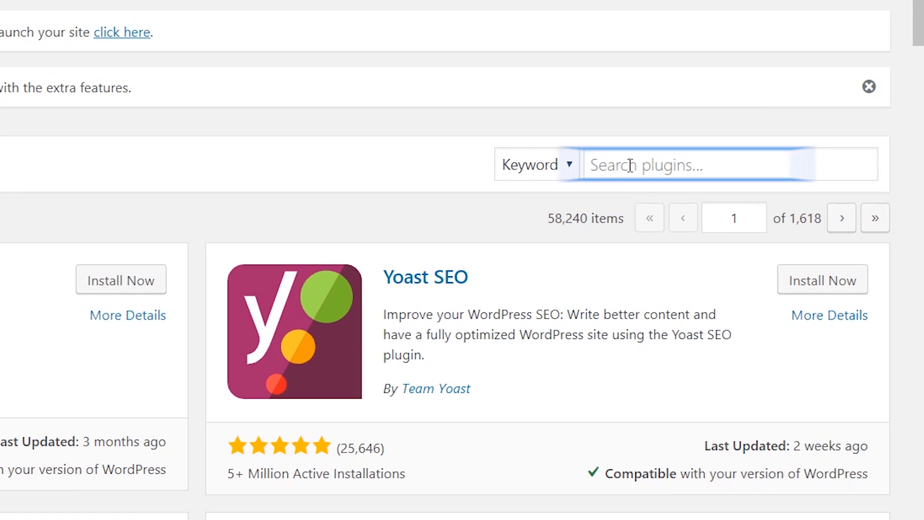
Search plugins for orb, then install and activate Orbit Fox by ThemeIsle
{"action": "left_click", "coordinate": [630, 166]}
{"action": "type", "text": "orb"}
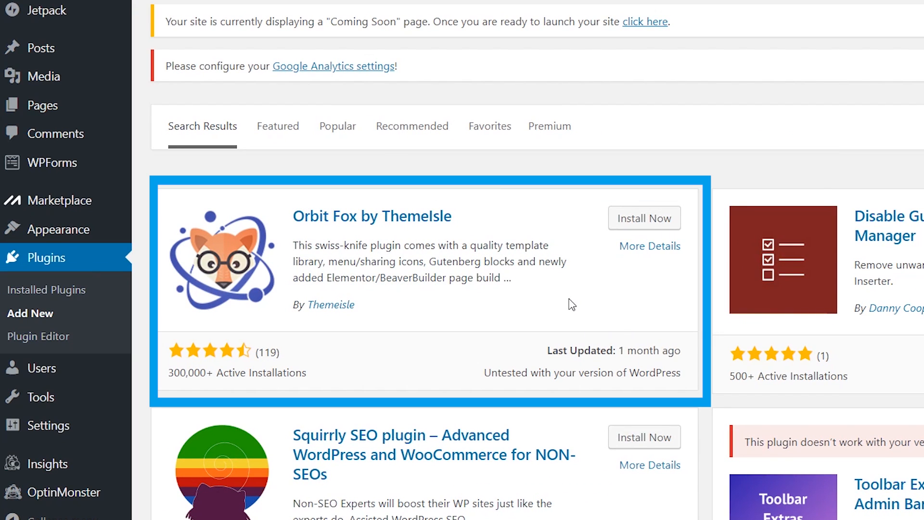
{"action": "left_click", "coordinate": [652, 221]}
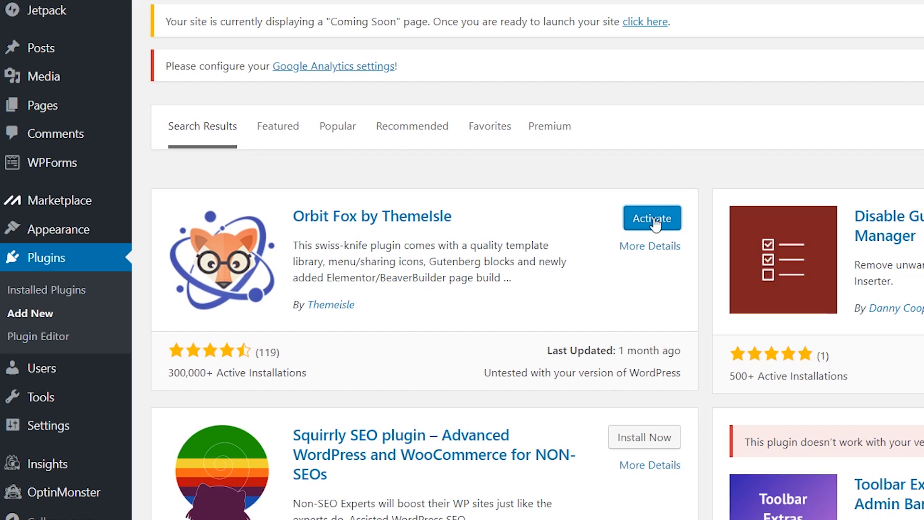
{"action": "left_click", "coordinate": [652, 219]}
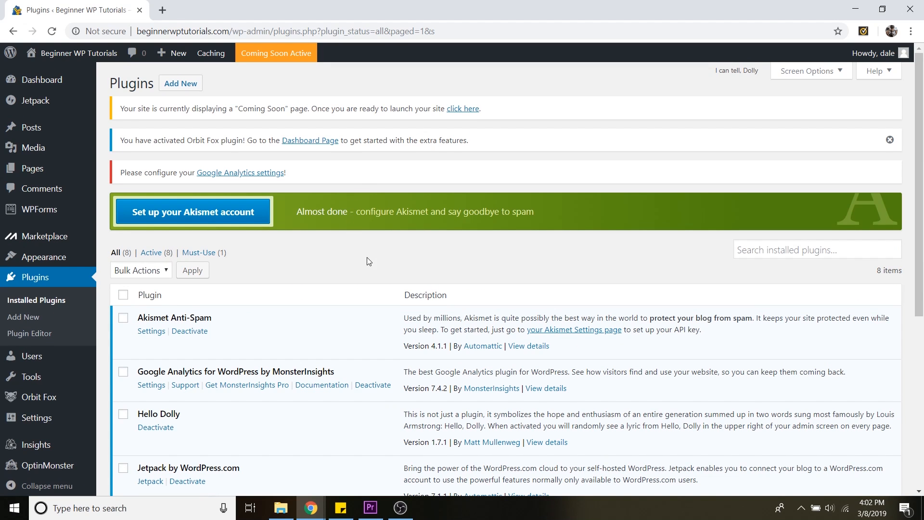
Bulk-deactivate Akismet Anti-Spam, Google Analytics by MonsterInsights, Hello Dolly, Jetpack and OptinMonster API
{"action": "scroll", "coordinate": [367, 257], "scroll_direction": "down", "scroll_amount": 5}
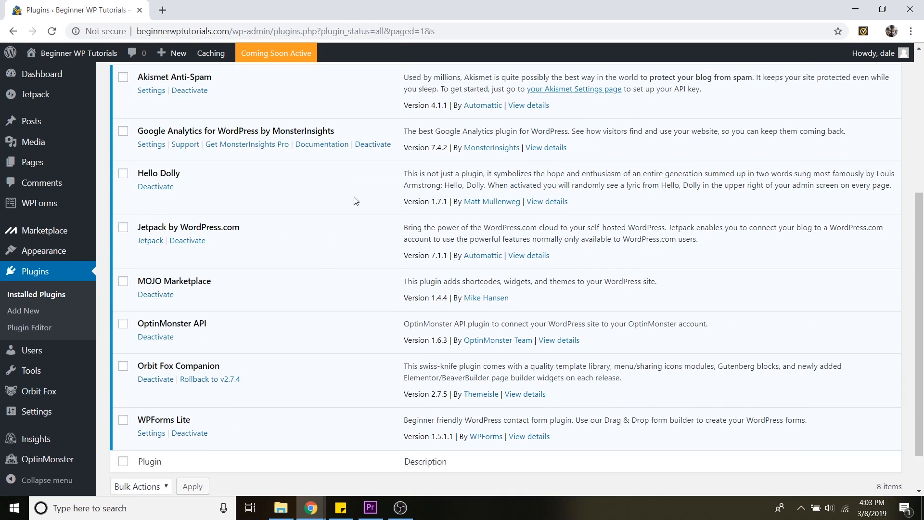
{"action": "scroll", "coordinate": [270, 138], "scroll_direction": "up", "scroll_amount": 1}
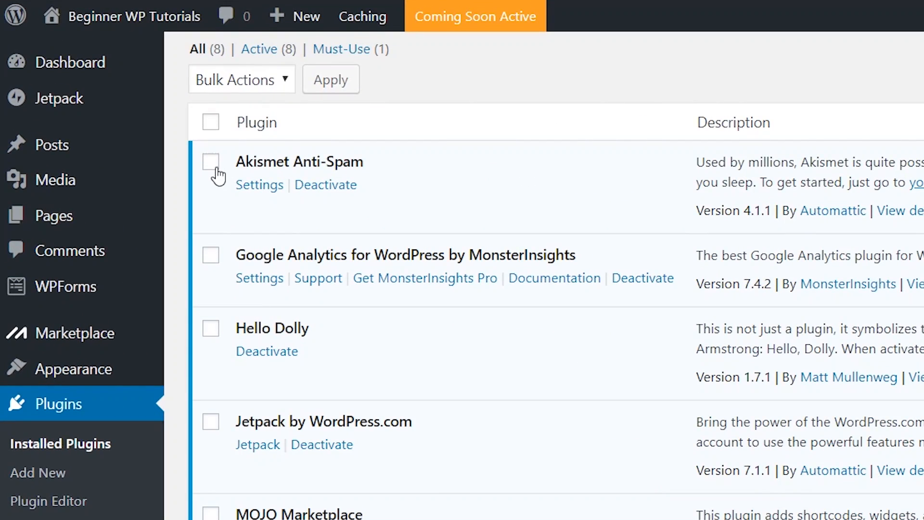
{"action": "left_click", "coordinate": [123, 137]}
{"action": "left_click", "coordinate": [214, 259]}
{"action": "left_click", "coordinate": [212, 330]}
{"action": "left_click", "coordinate": [213, 422]}
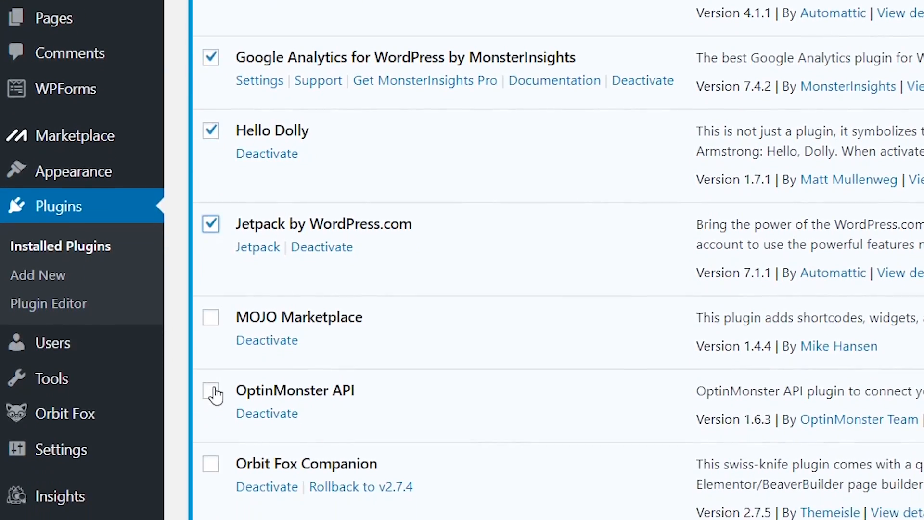
{"action": "left_click", "coordinate": [214, 392]}
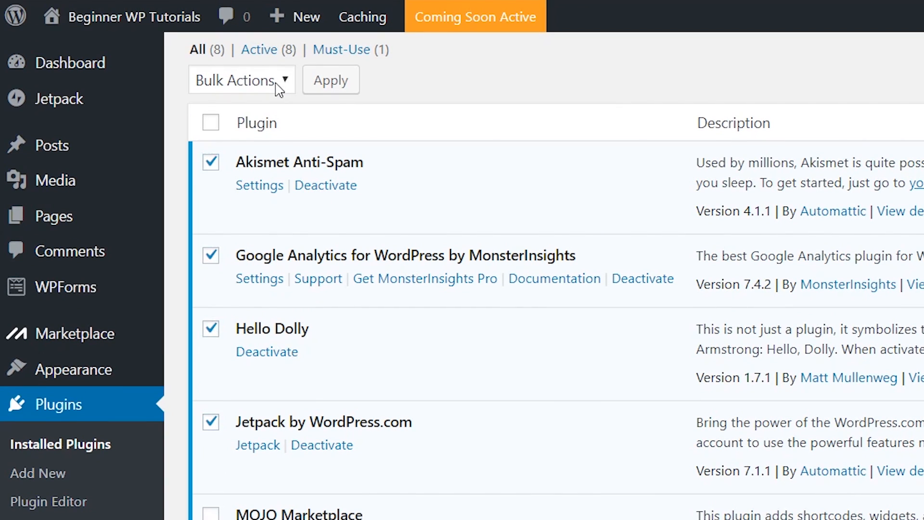
{"action": "left_click", "coordinate": [282, 87]}
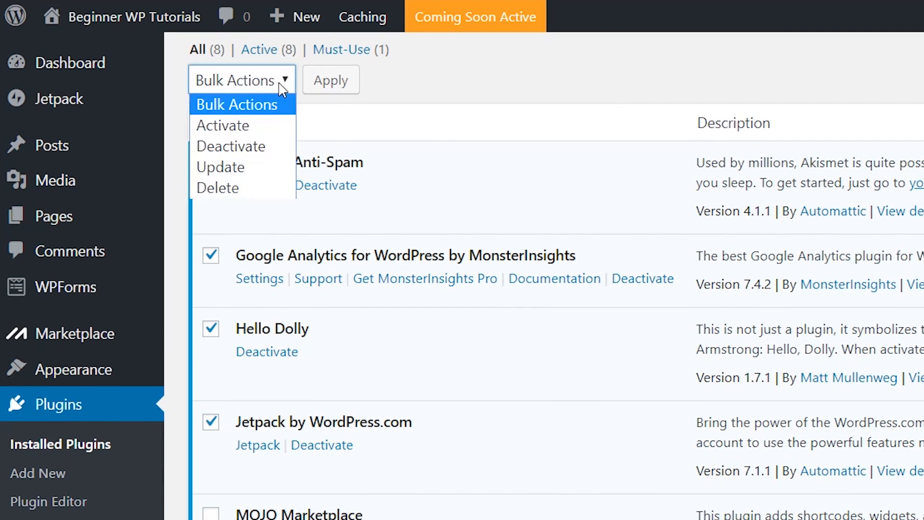
{"action": "left_click", "coordinate": [262, 154]}
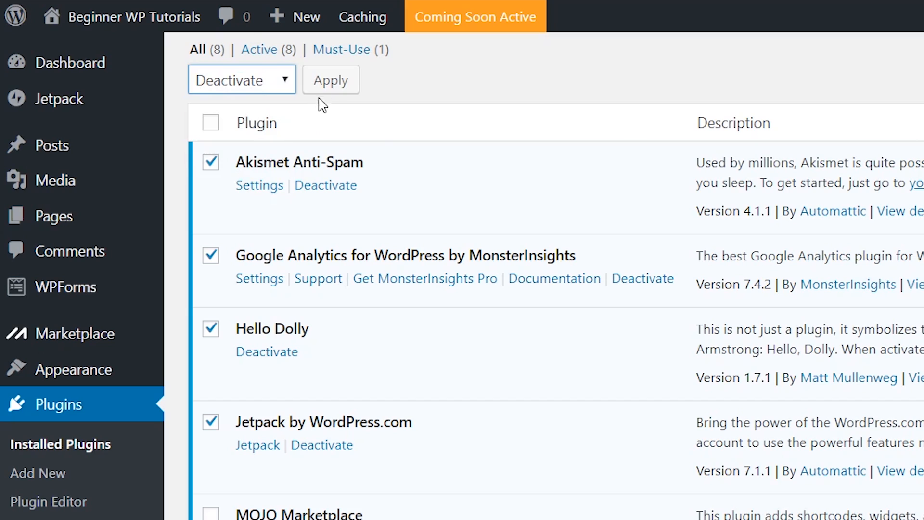
{"action": "left_click", "coordinate": [332, 81]}
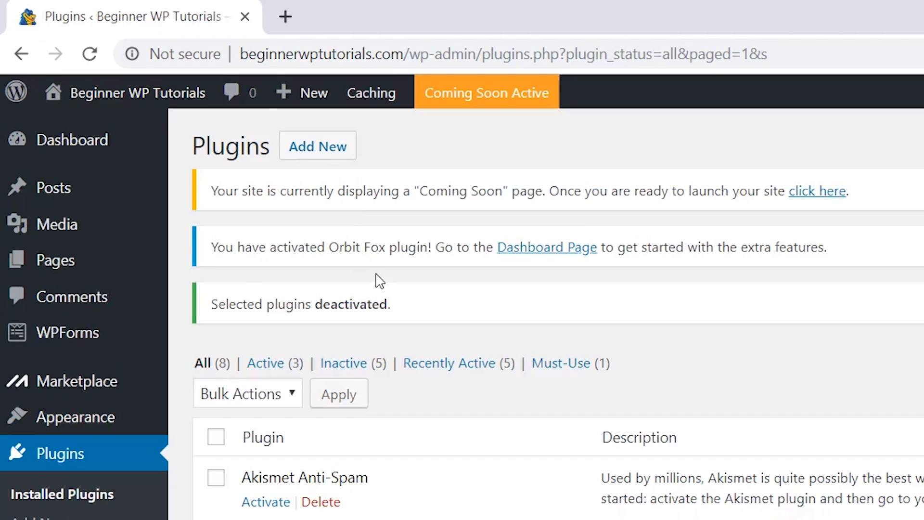
Bulk-delete Akismet Anti-Spam, Google Analytics by MonsterInsights, Hello Dolly, Jetpack and OptinMonster API, confirming the deletion
{"action": "scroll", "coordinate": [385, 231], "scroll_direction": "down", "scroll_amount": 1}
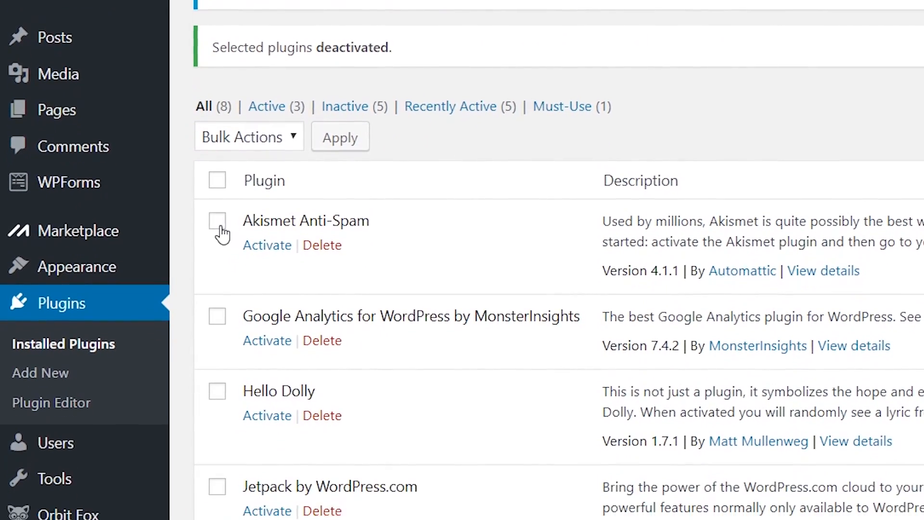
{"action": "left_click", "coordinate": [216, 328]}
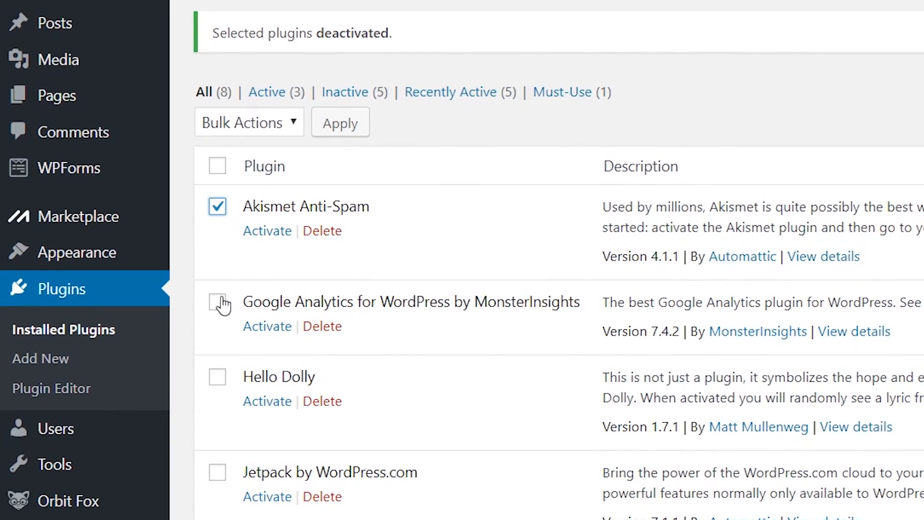
{"action": "left_click", "coordinate": [216, 423]}
{"action": "left_click", "coordinate": [217, 498]}
{"action": "left_click", "coordinate": [217, 391]}
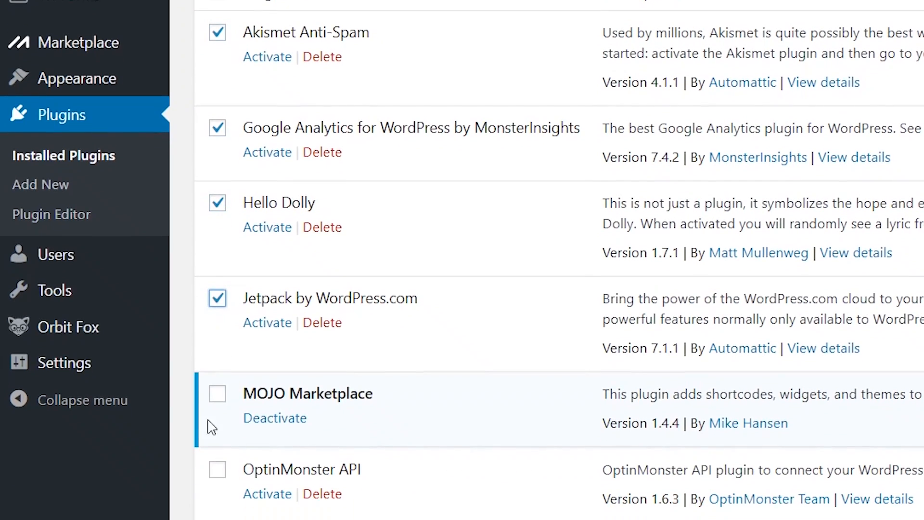
{"action": "left_click", "coordinate": [217, 472]}
{"action": "scroll", "coordinate": [345, 324], "scroll_direction": "up", "scroll_amount": 5}
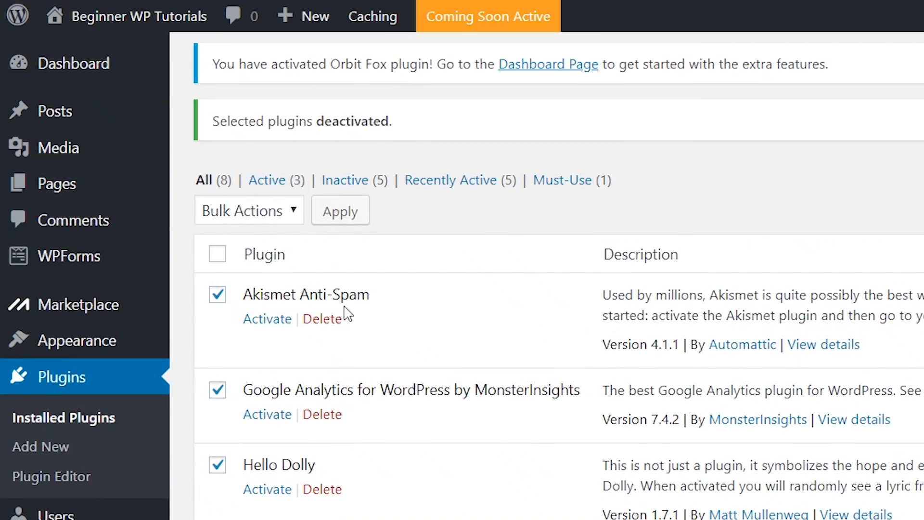
{"action": "left_click", "coordinate": [296, 211]}
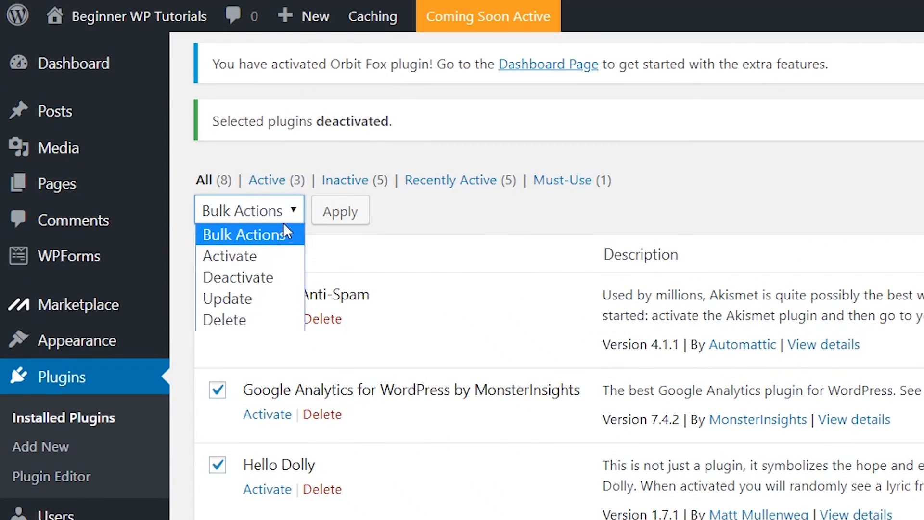
{"action": "left_click", "coordinate": [252, 320]}
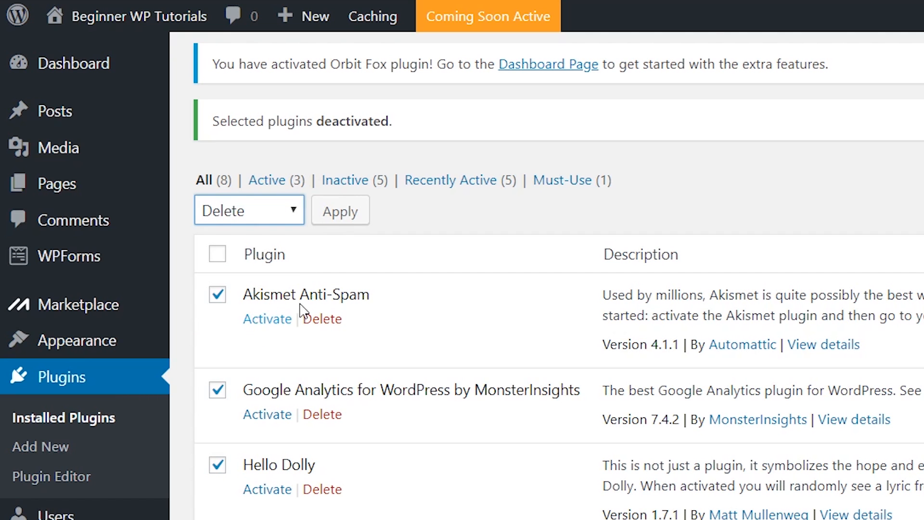
{"action": "left_click", "coordinate": [345, 222]}
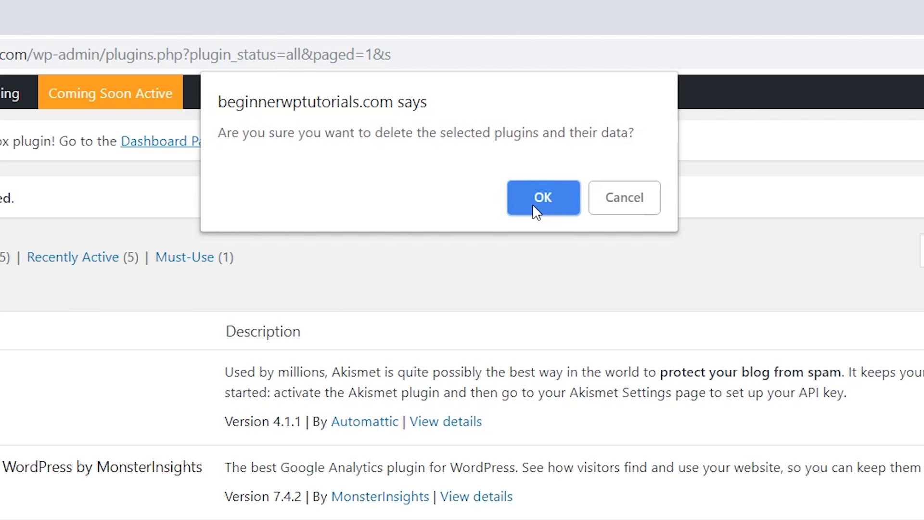
{"action": "left_click", "coordinate": [532, 204]}
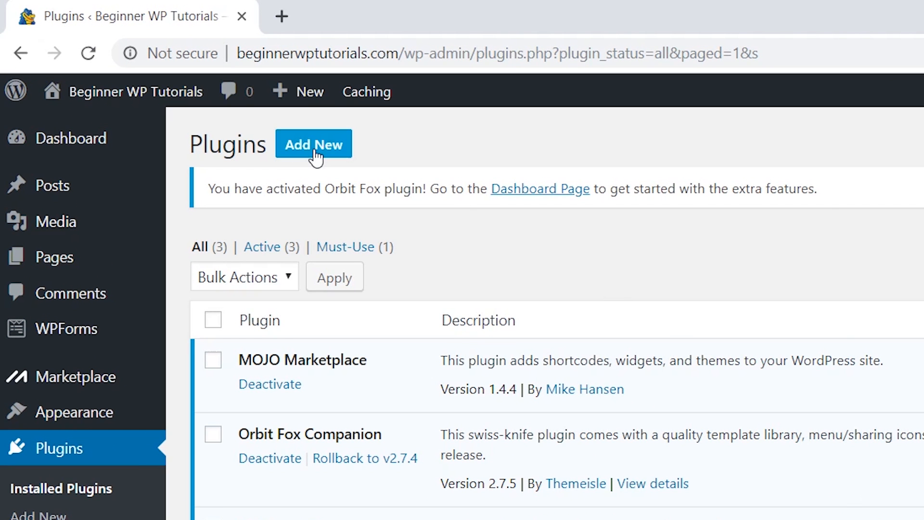
Search new plugins for pirate forms, then install and activate Contact Form & SMTP Plugin by PirateForms
{"action": "left_click", "coordinate": [314, 150]}
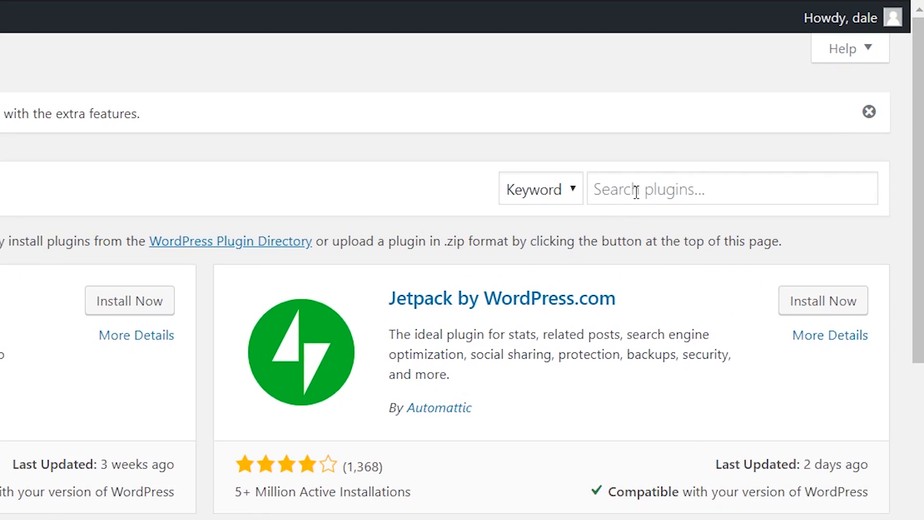
{"action": "left_click", "coordinate": [636, 192]}
{"action": "type", "text": "pirate forms"}
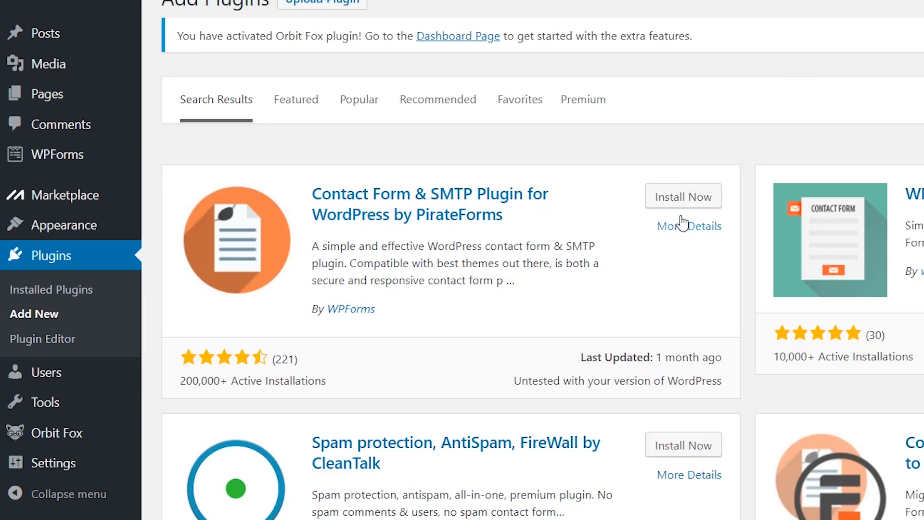
{"action": "left_click", "coordinate": [692, 204]}
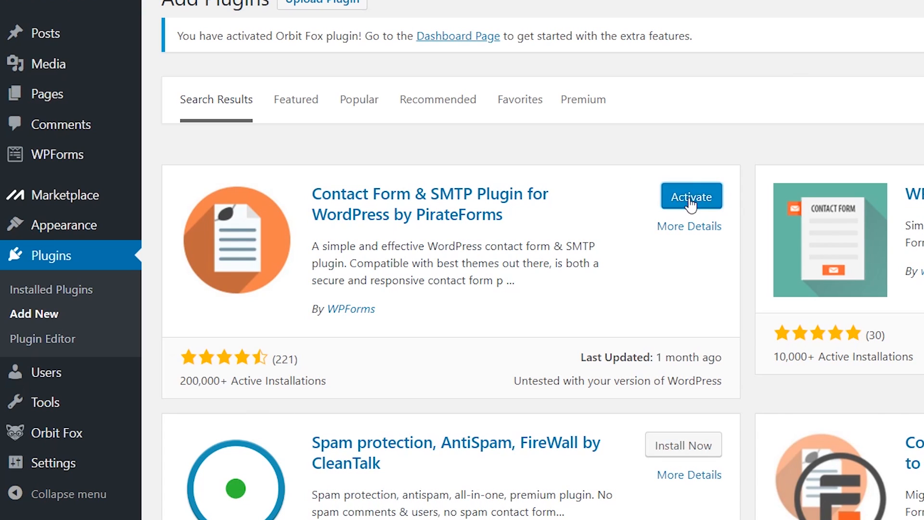
{"action": "left_click", "coordinate": [690, 202]}
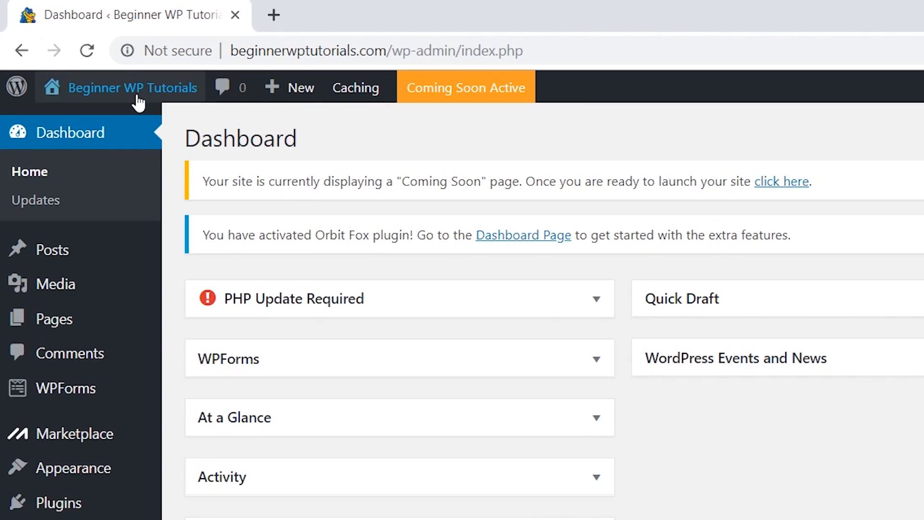
Visit the live site and open it in the Customizer
{"action": "mouse_move", "coordinate": [82, 58]}
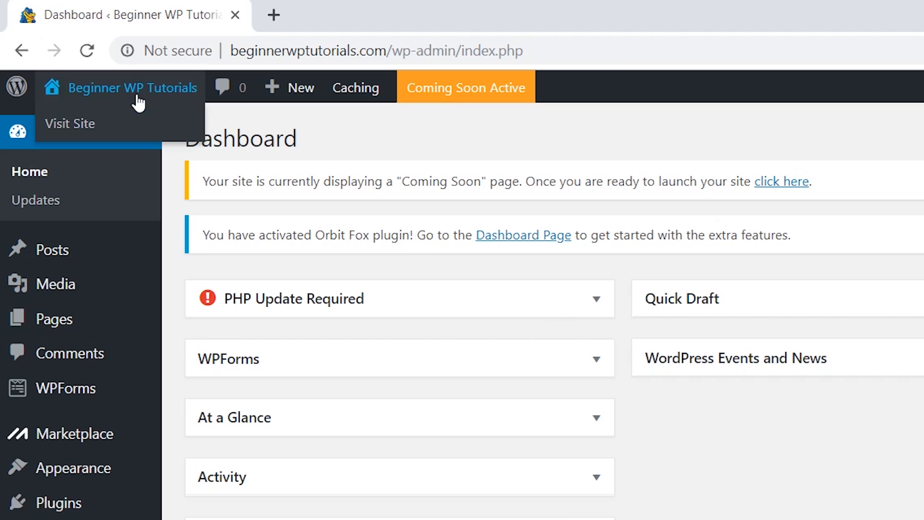
{"action": "left_click", "coordinate": [81, 126]}
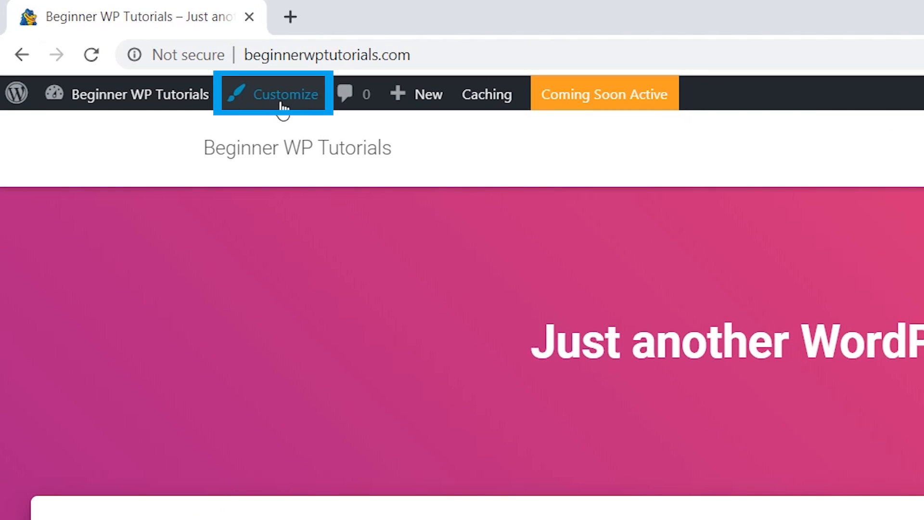
{"action": "left_click", "coordinate": [284, 107]}
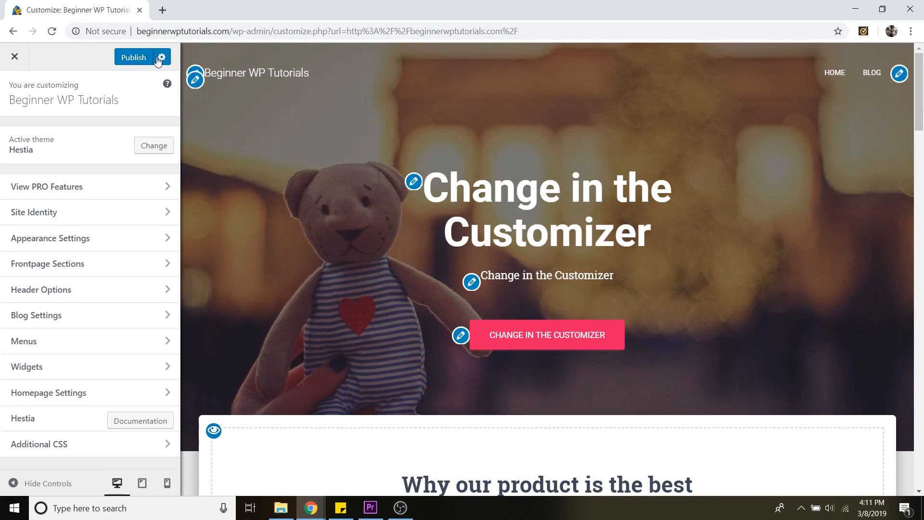
Scroll through the front-page preview in the Customizer, hiding and reshowing the controls to view it full width
{"action": "scroll", "coordinate": [706, 247], "scroll_direction": "down", "scroll_amount": 6}
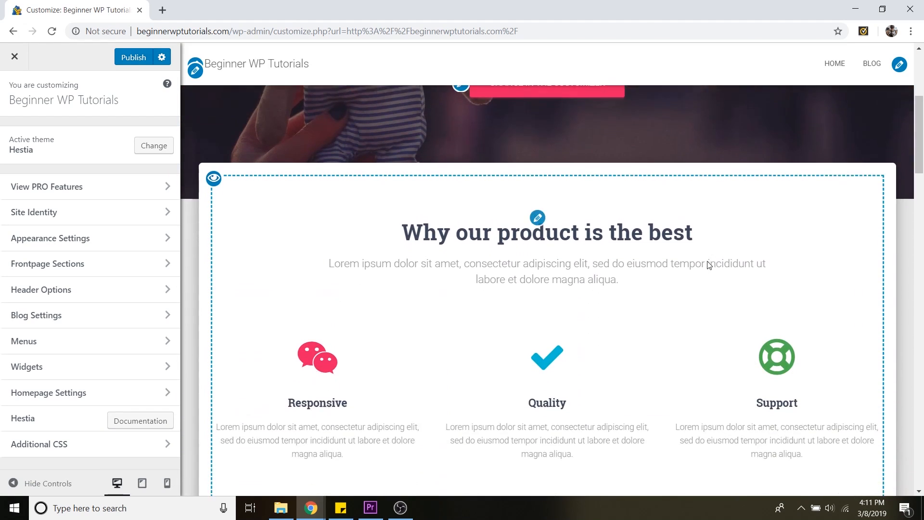
{"action": "scroll", "coordinate": [717, 279], "scroll_direction": "down", "scroll_amount": 7}
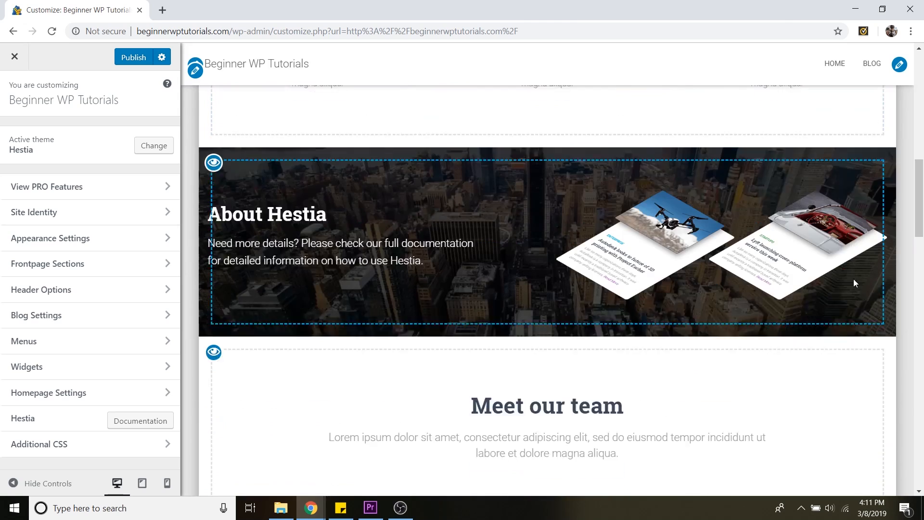
{"action": "scroll", "coordinate": [920, 215], "scroll_direction": "down", "scroll_amount": 7}
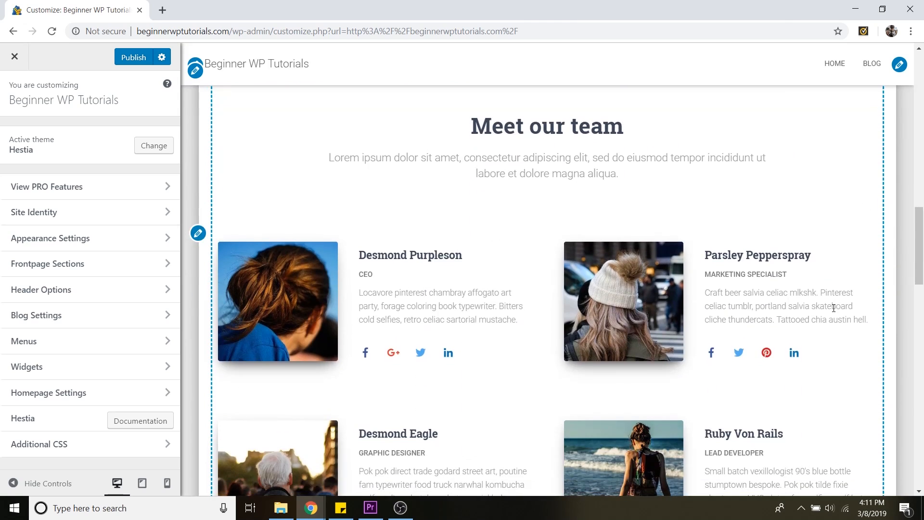
{"action": "scroll", "coordinate": [820, 331], "scroll_direction": "down", "scroll_amount": 4}
{"action": "scroll", "coordinate": [838, 335], "scroll_direction": "up", "scroll_amount": 6}
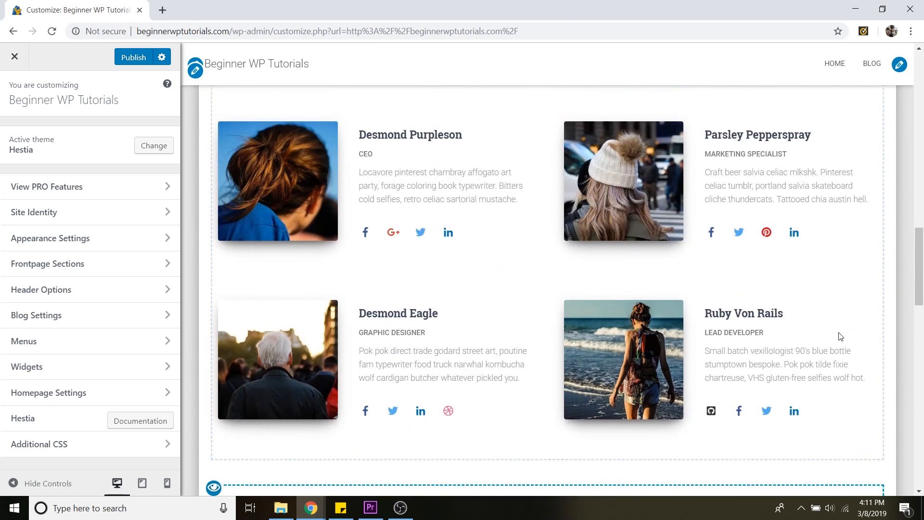
{"action": "scroll", "coordinate": [841, 335], "scroll_direction": "up", "scroll_amount": 12}
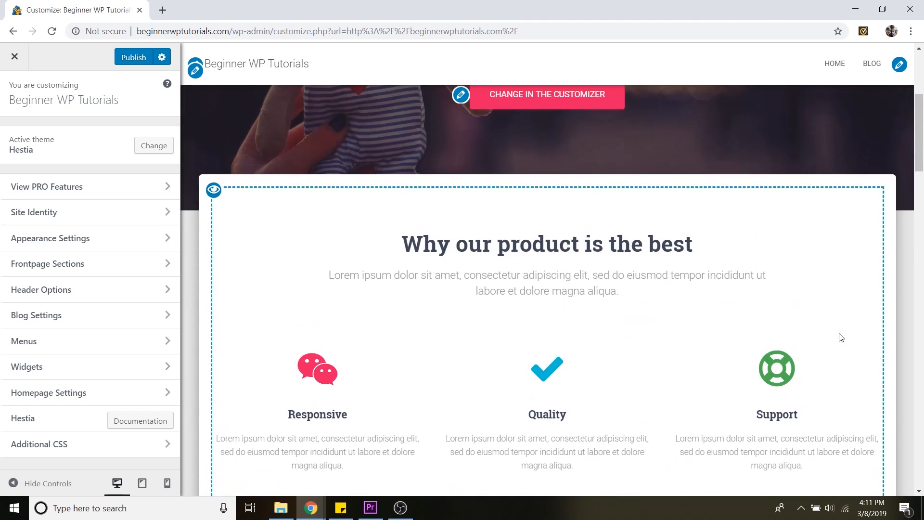
{"action": "scroll", "coordinate": [807, 332], "scroll_direction": "up", "scroll_amount": 5}
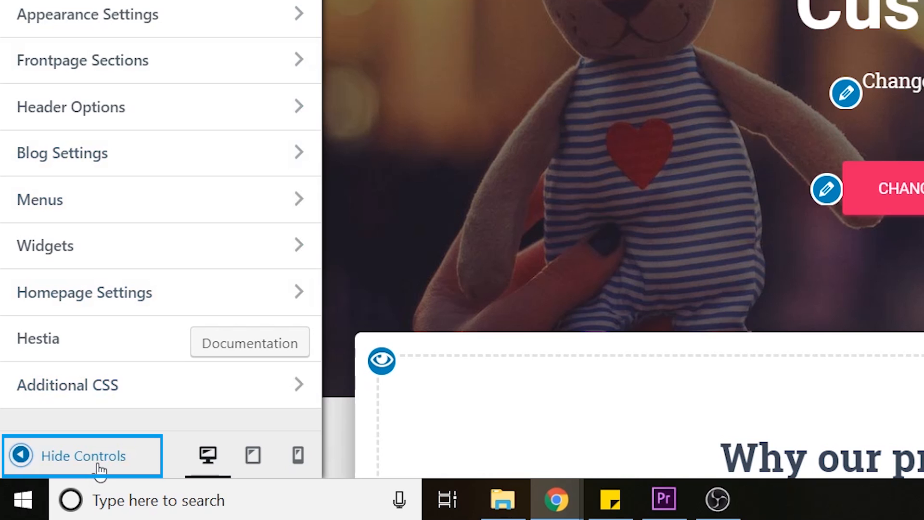
{"action": "left_click", "coordinate": [99, 466]}
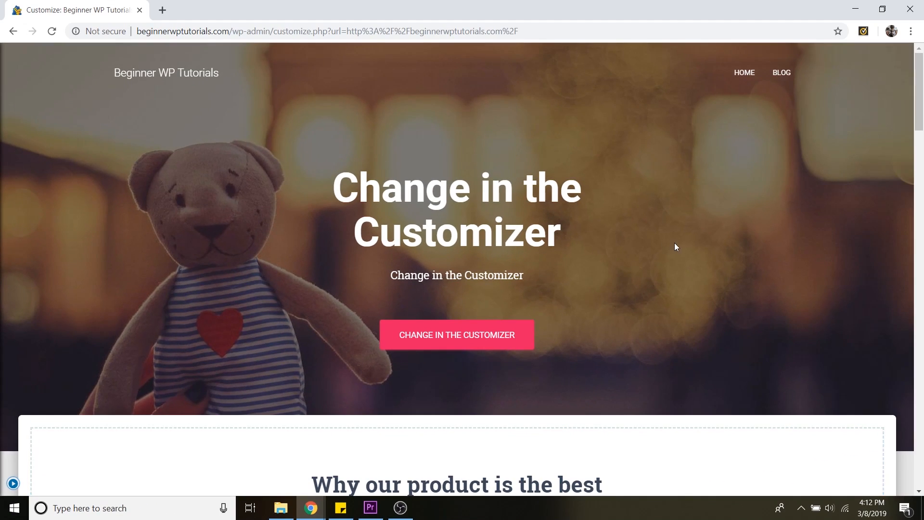
{"action": "scroll", "coordinate": [675, 247], "scroll_direction": "down", "scroll_amount": 8}
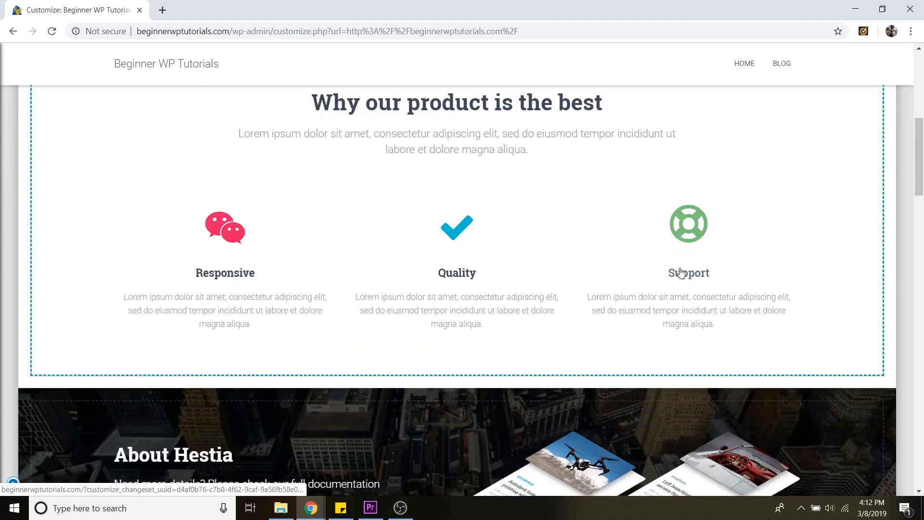
{"action": "scroll", "coordinate": [680, 272], "scroll_direction": "down", "scroll_amount": 6}
{"action": "scroll", "coordinate": [681, 272], "scroll_direction": "up", "scroll_amount": 12}
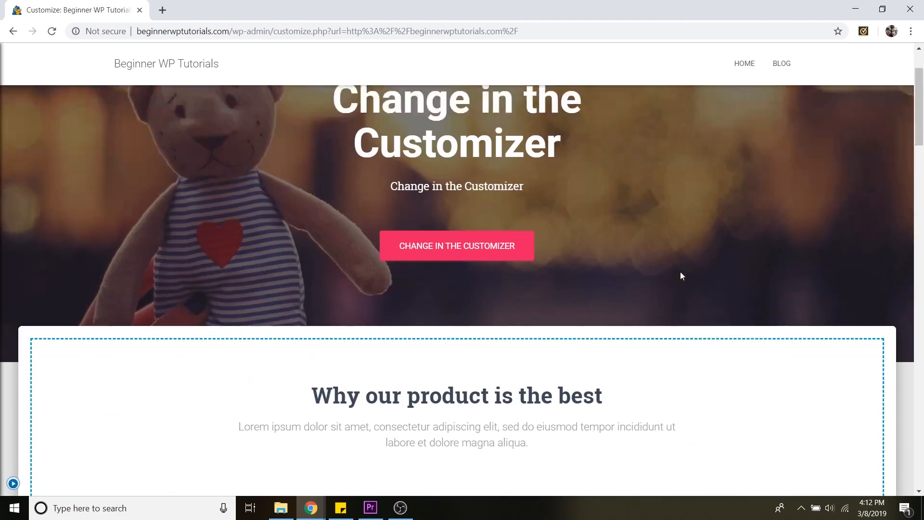
{"action": "scroll", "coordinate": [681, 272], "scroll_direction": "up", "scroll_amount": 2}
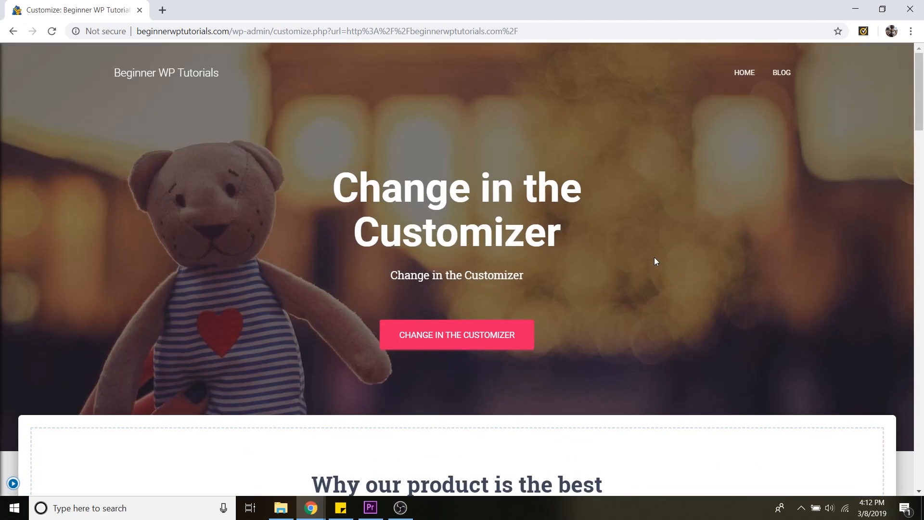
{"action": "left_click", "coordinate": [13, 486]}
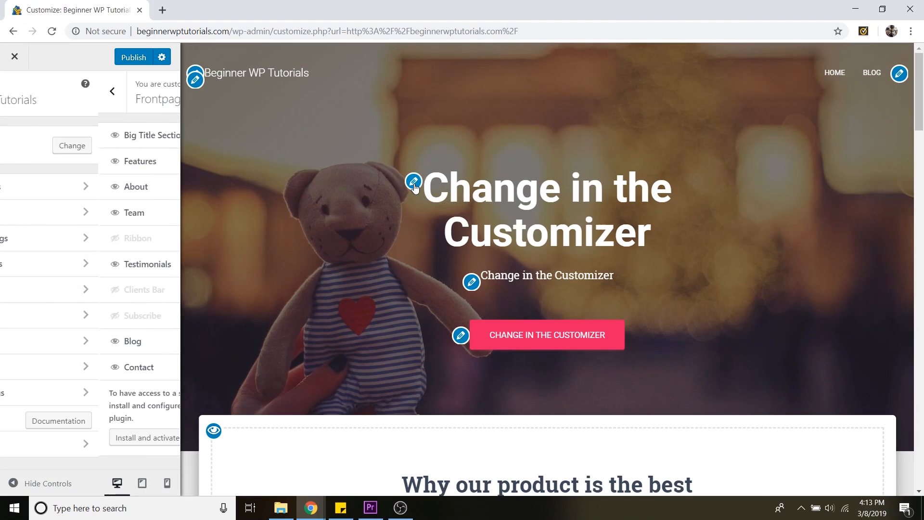
Edit the big title section and set its title to "Beginner WordPress Tutorials"
{"action": "left_click", "coordinate": [246, 150]}
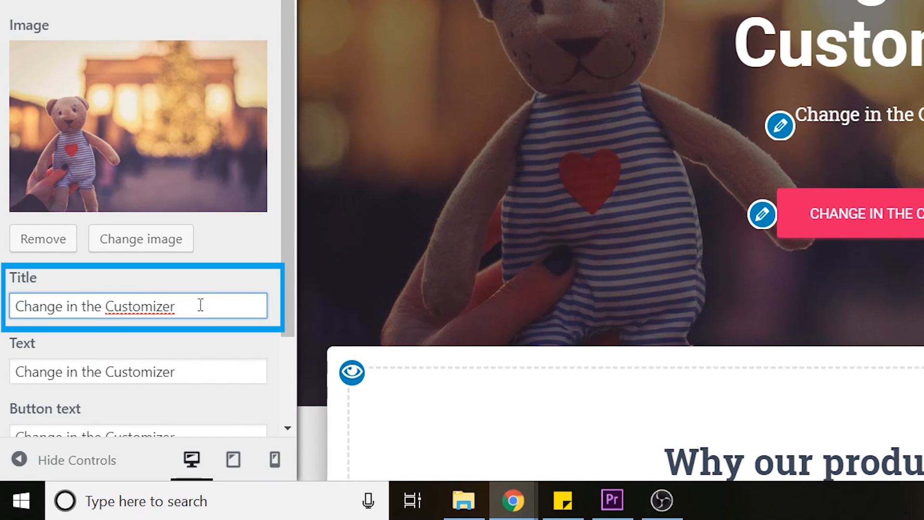
{"action": "left_click_drag", "start_coordinate": [176, 306], "coordinate": [16, 307]}
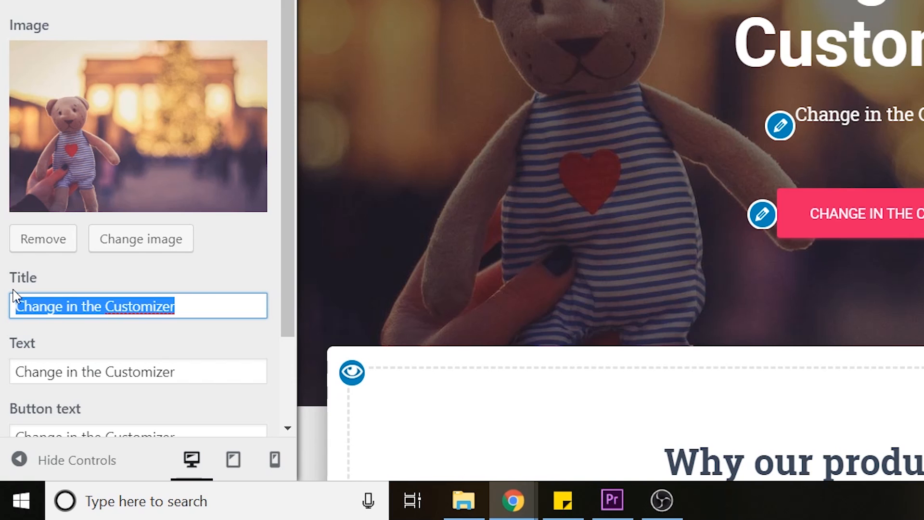
{"action": "type", "text": "Beginner WordPress Tutorials"}
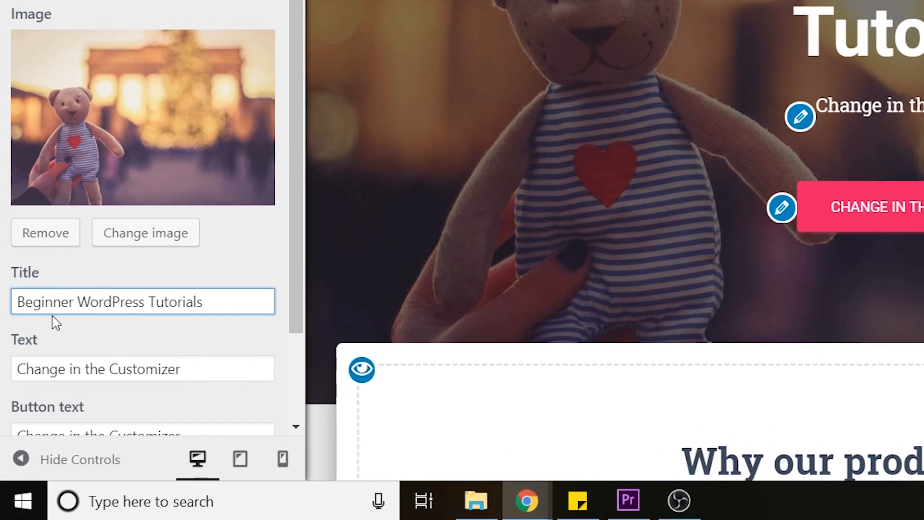
Set the big title text to "The best WP tutorials you've ever seen!" and the button text to "Watch Tutorials!"
{"action": "scroll", "coordinate": [140, 330], "scroll_direction": "down", "scroll_amount": 2}
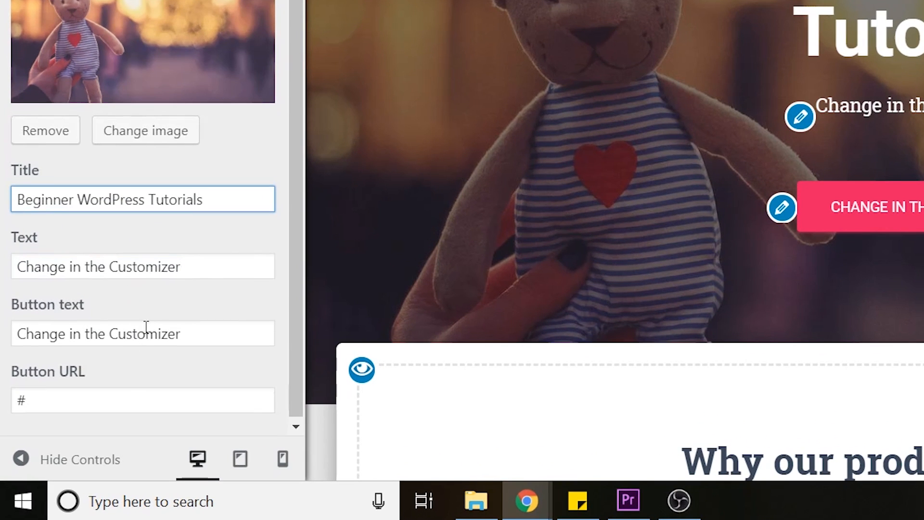
{"action": "left_click_drag", "start_coordinate": [247, 270], "coordinate": [5, 271]}
{"action": "type", "text": "The best WP tutorials you've ever seen!"}
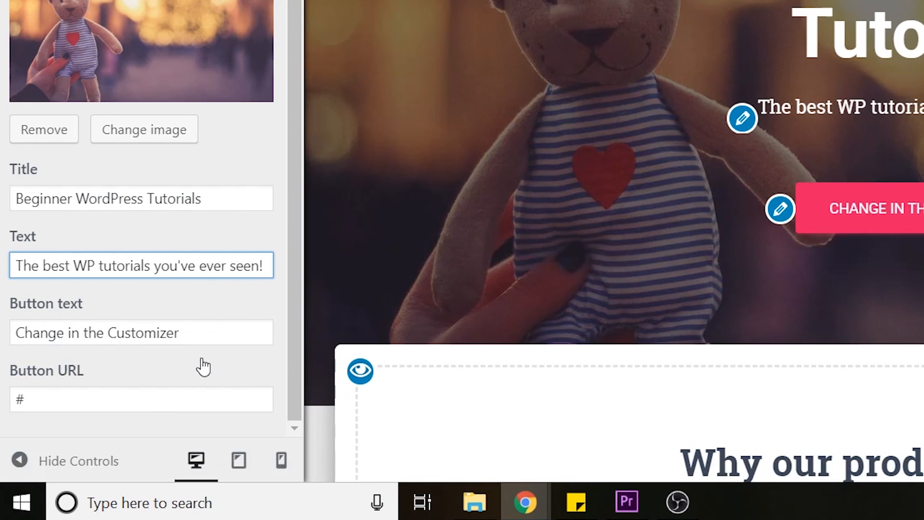
{"action": "left_click_drag", "start_coordinate": [201, 334], "coordinate": [11, 341]}
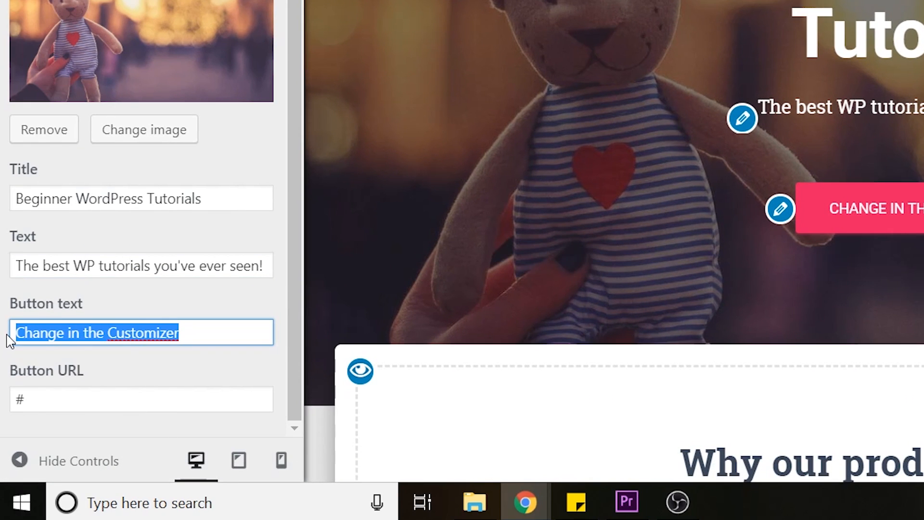
{"action": "type", "text": "Watch Tutorials!"}
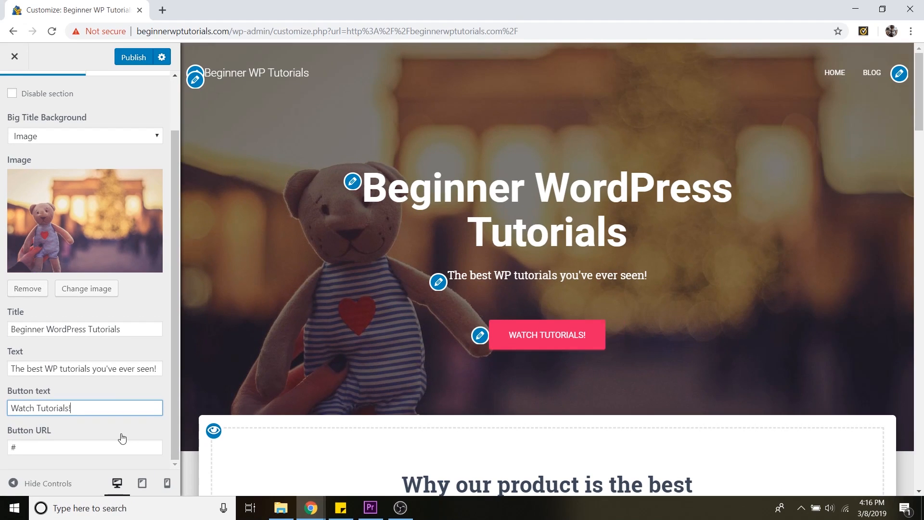
{"action": "left_click", "coordinate": [64, 448]}
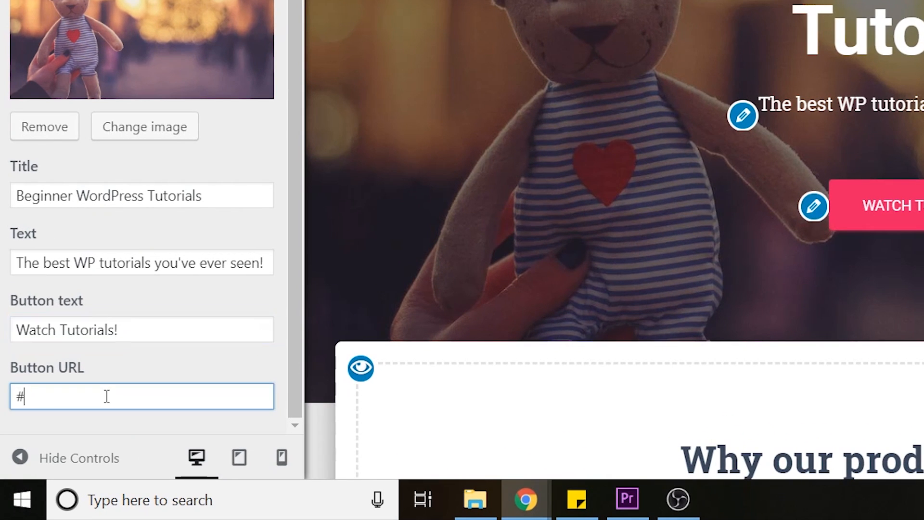
{"action": "right_click", "coordinate": [53, 397]}
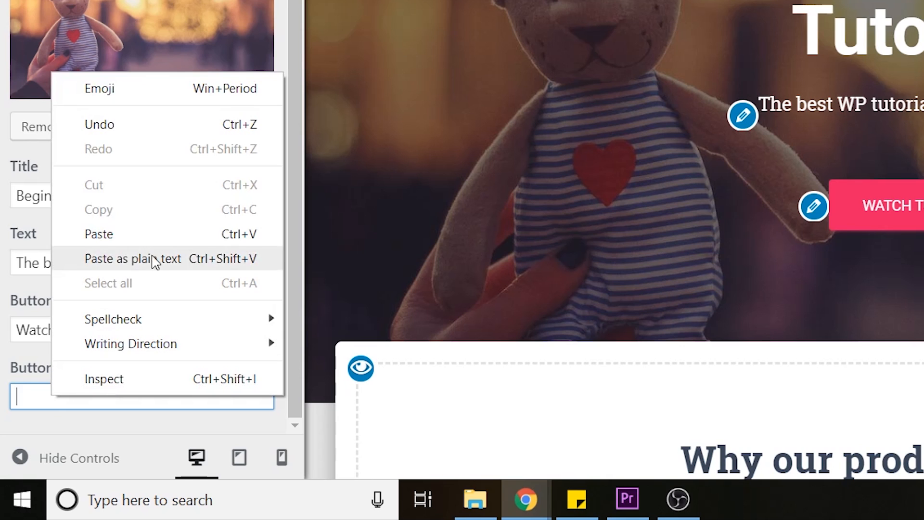
{"action": "left_click", "coordinate": [127, 235]}
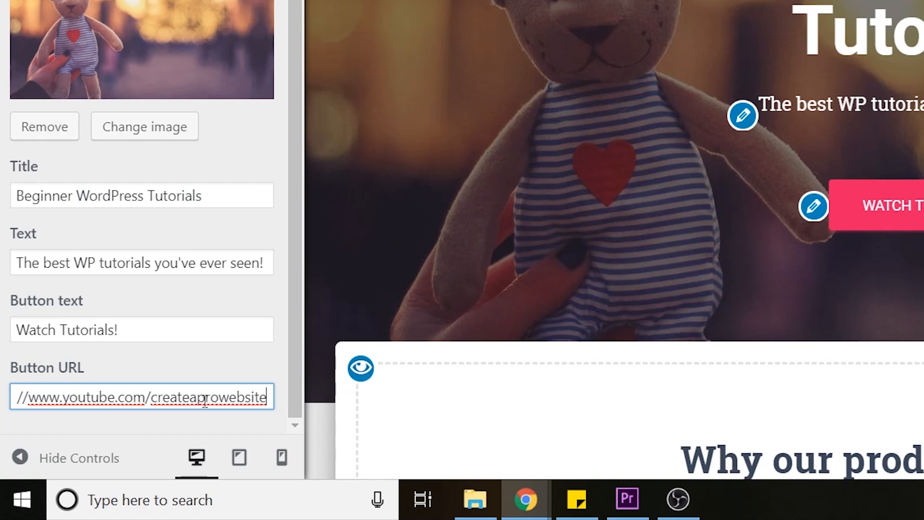
Save the customizer changes as a draft instead of publishing them
{"action": "left_click_drag", "start_coordinate": [206, 397], "coordinate": [88, 391]}
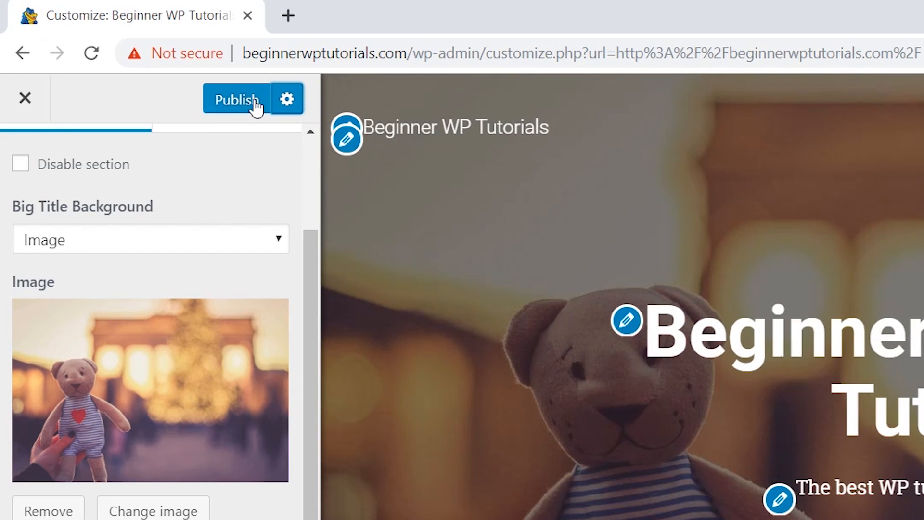
{"action": "left_click", "coordinate": [291, 104]}
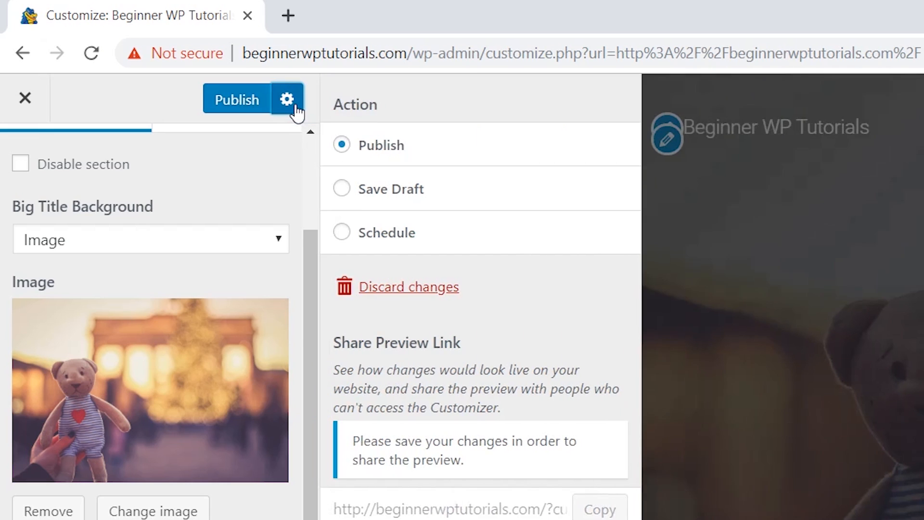
{"action": "left_click", "coordinate": [397, 197]}
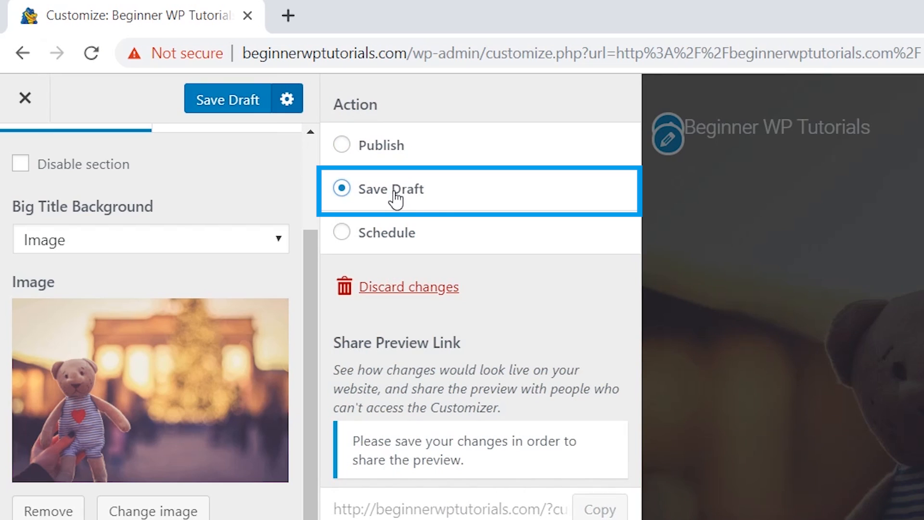
{"action": "left_click", "coordinate": [226, 102]}
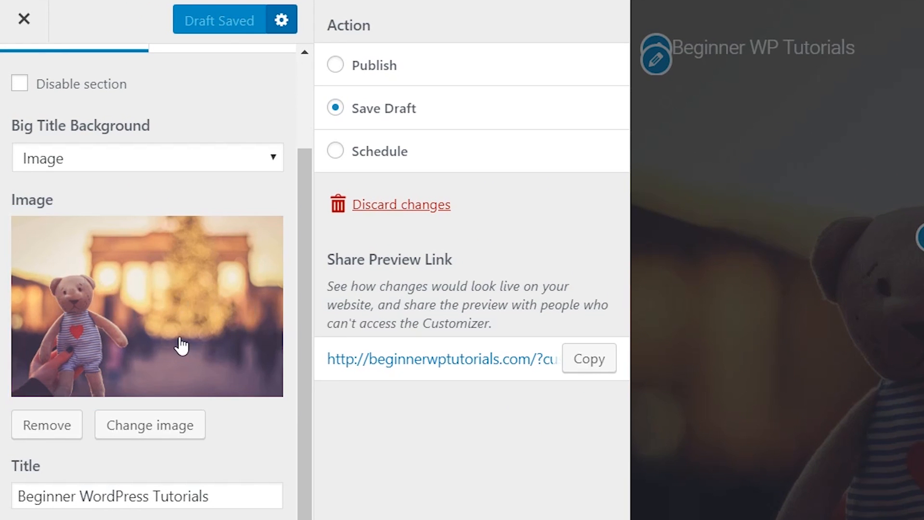
Remove the big title section's background image and open the image selector
{"action": "left_click", "coordinate": [55, 432]}
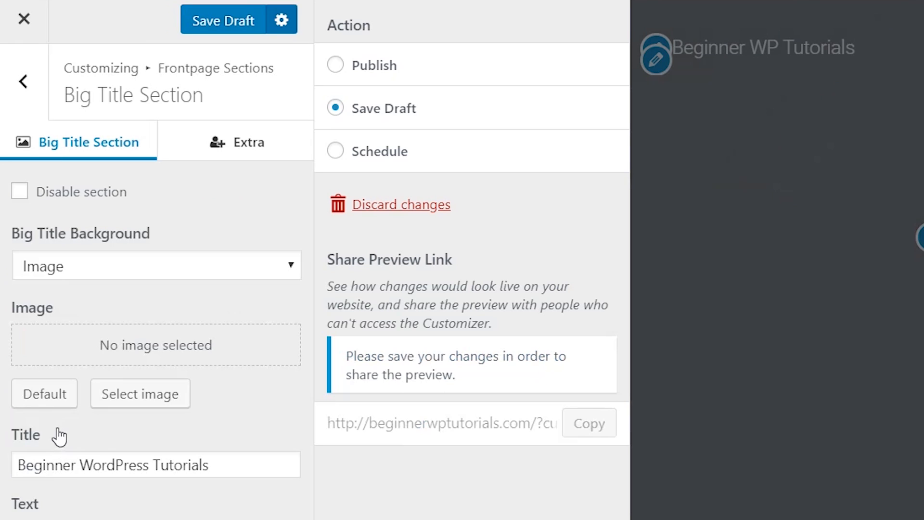
{"action": "left_click", "coordinate": [158, 398]}
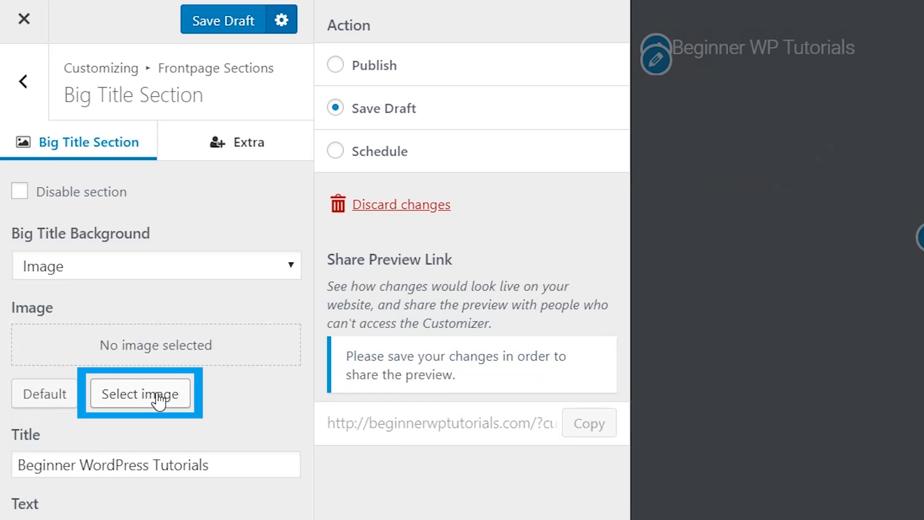
{"action": "left_click", "coordinate": [158, 400]}
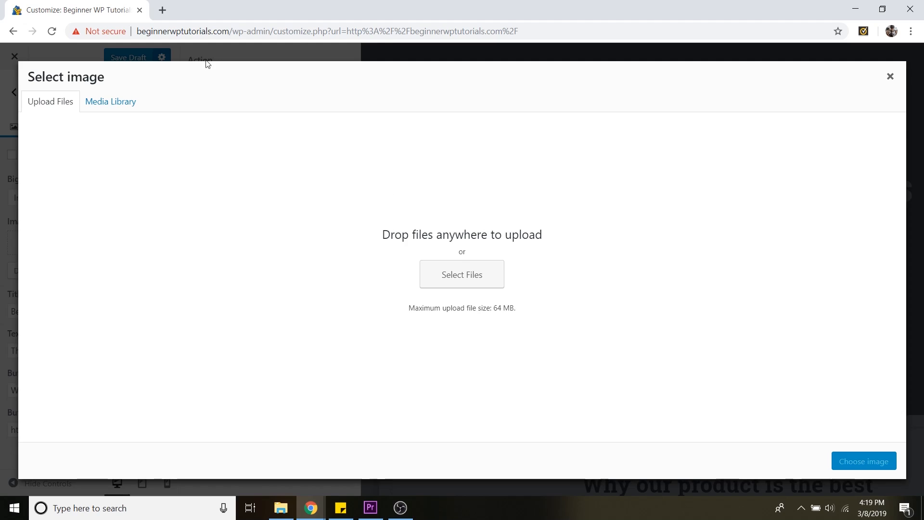
Open pixabay.com in a new tab, browse the free images and open the foggy forest photo
{"action": "left_click", "coordinate": [162, 11]}
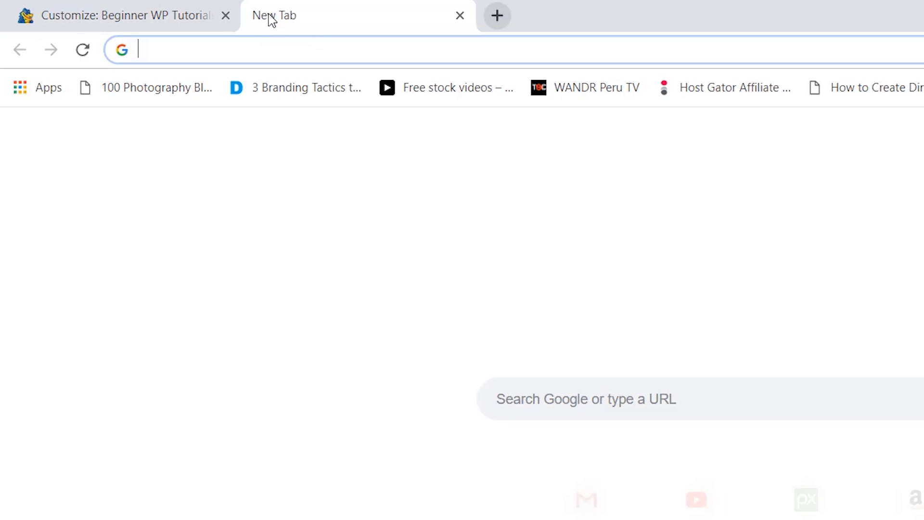
{"action": "type", "text": "pixabay.com"}
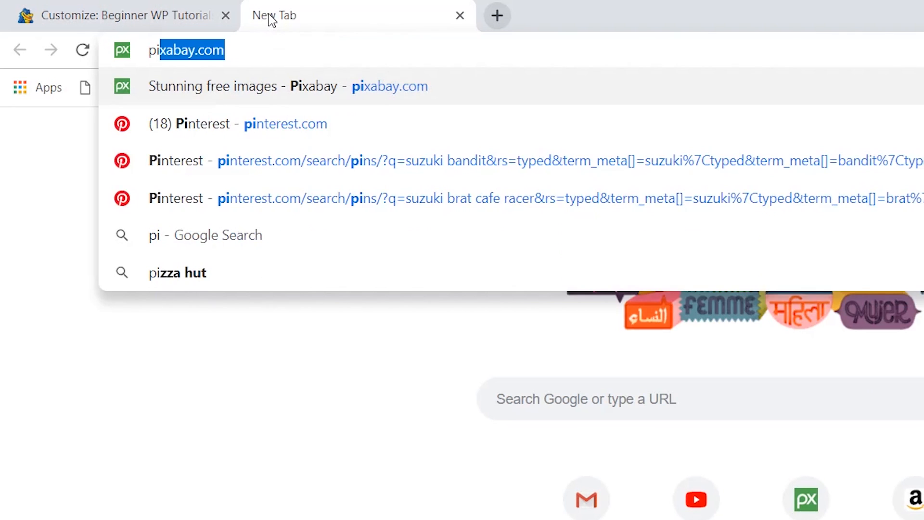
{"action": "key", "text": "Return"}
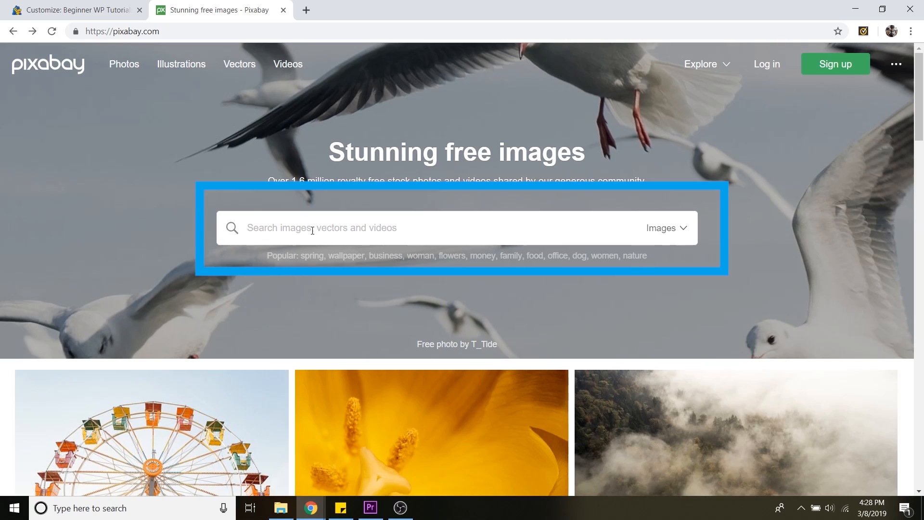
{"action": "scroll", "coordinate": [680, 227], "scroll_direction": "down", "scroll_amount": 7}
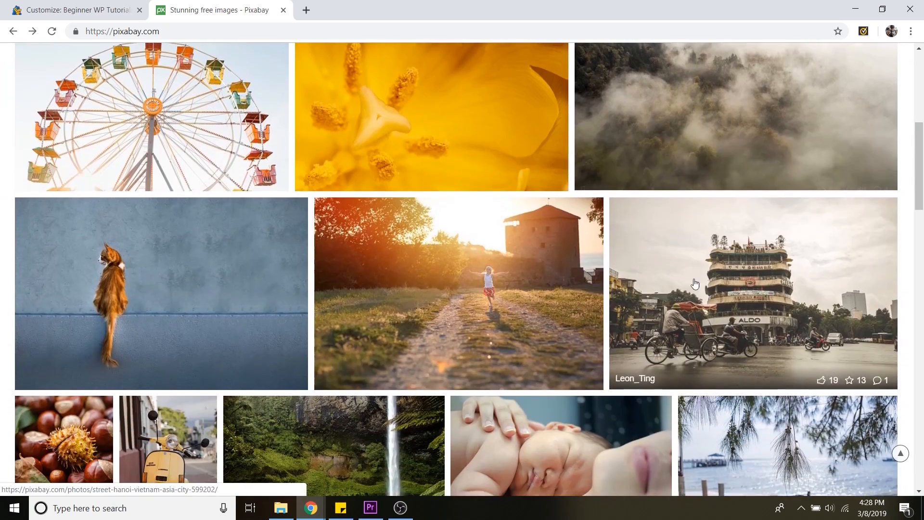
{"action": "scroll", "coordinate": [695, 283], "scroll_direction": "down", "scroll_amount": 8}
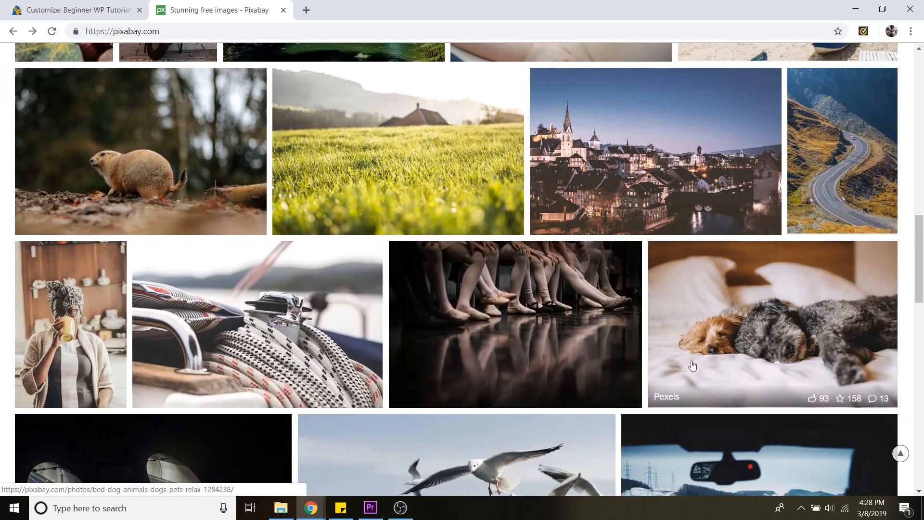
{"action": "scroll", "coordinate": [692, 366], "scroll_direction": "up", "scroll_amount": 13}
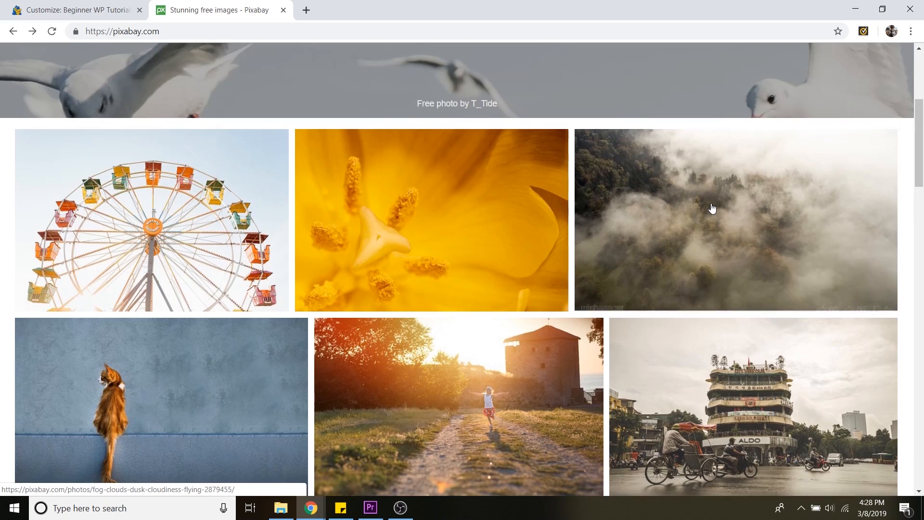
{"action": "left_click", "coordinate": [712, 219]}
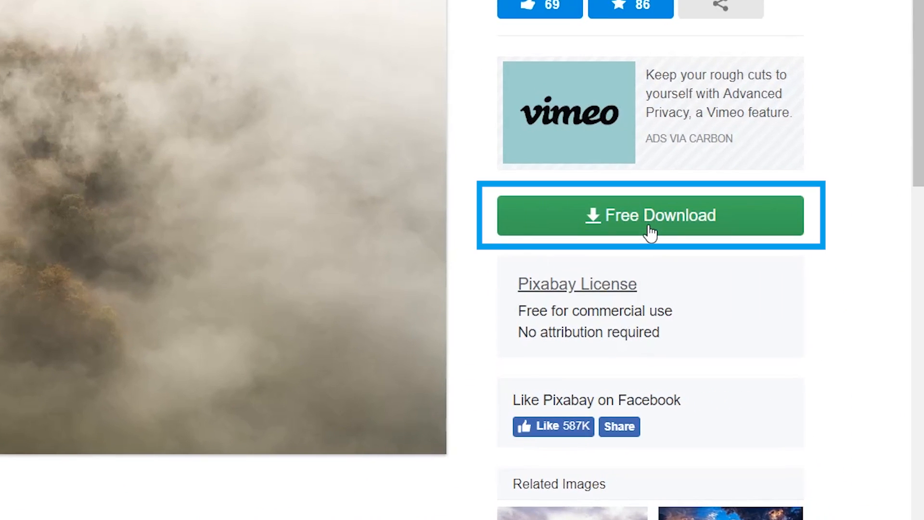
Download the foggy forest photo at 1920×1078 JPG, passing the reCAPTCHA check
{"action": "left_click", "coordinate": [651, 221]}
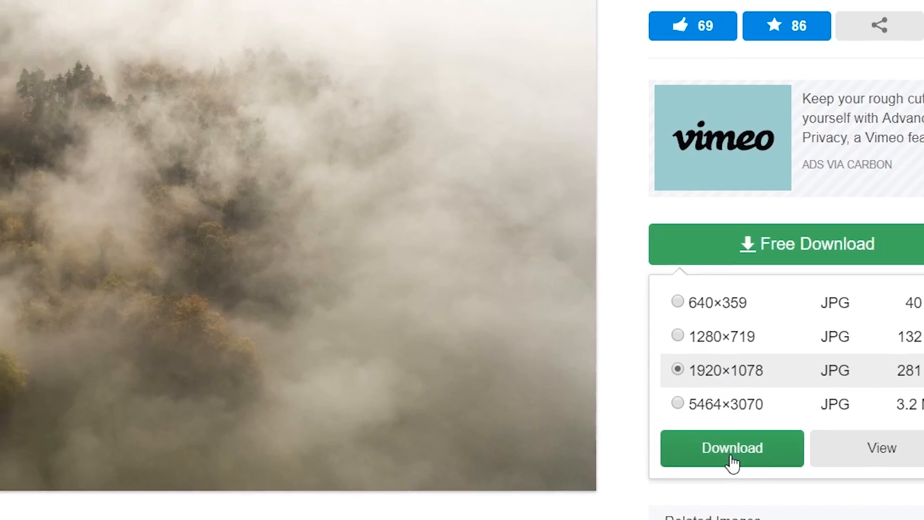
{"action": "left_click", "coordinate": [578, 425]}
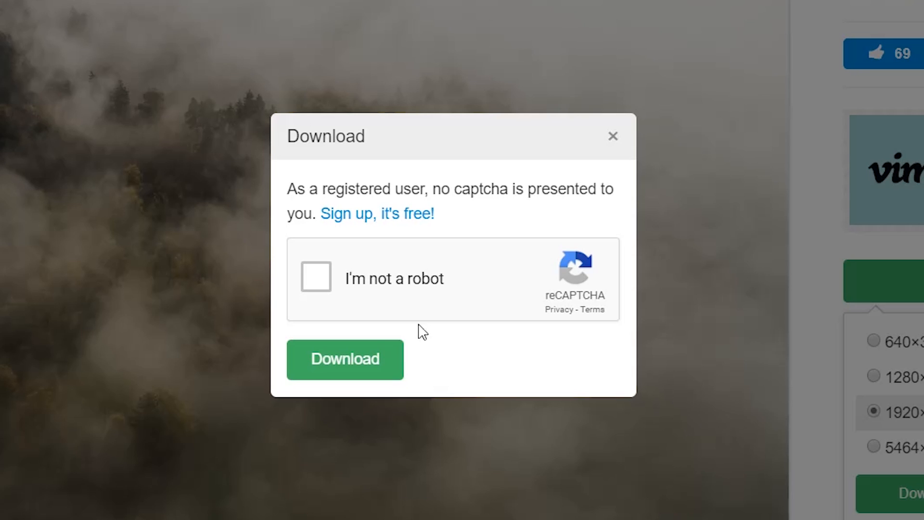
{"action": "left_click", "coordinate": [318, 286]}
{"action": "left_click", "coordinate": [343, 361]}
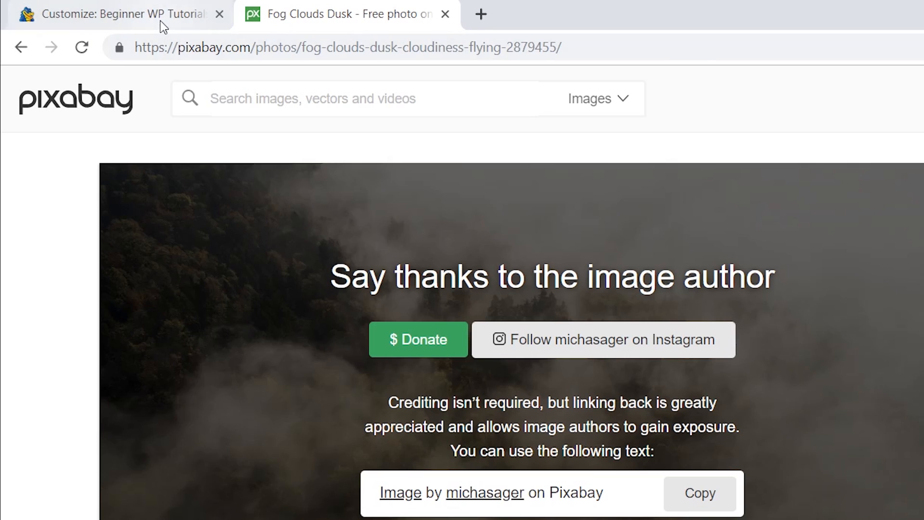
Upload fog-2879455_1920.jpg from the WordPress Tutorials downloads folder and choose it as the big title background image
{"action": "left_click", "coordinate": [162, 21]}
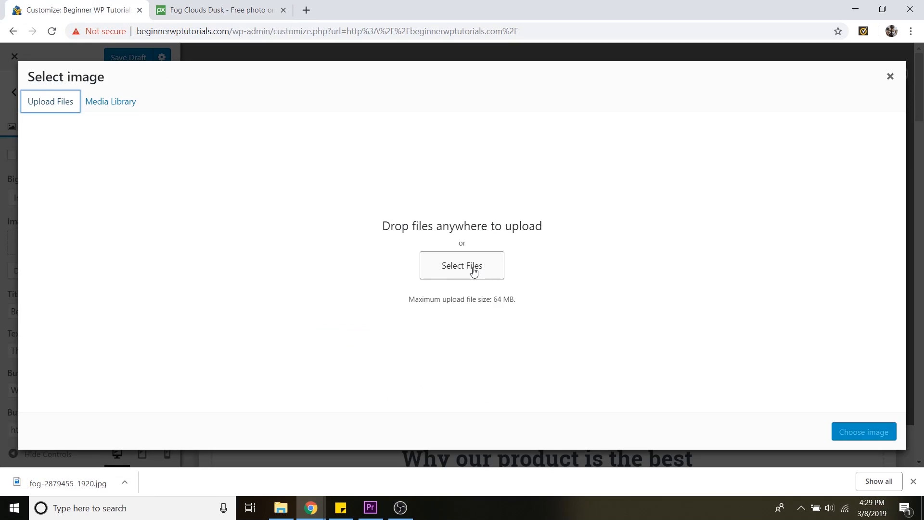
{"action": "left_click", "coordinate": [474, 272]}
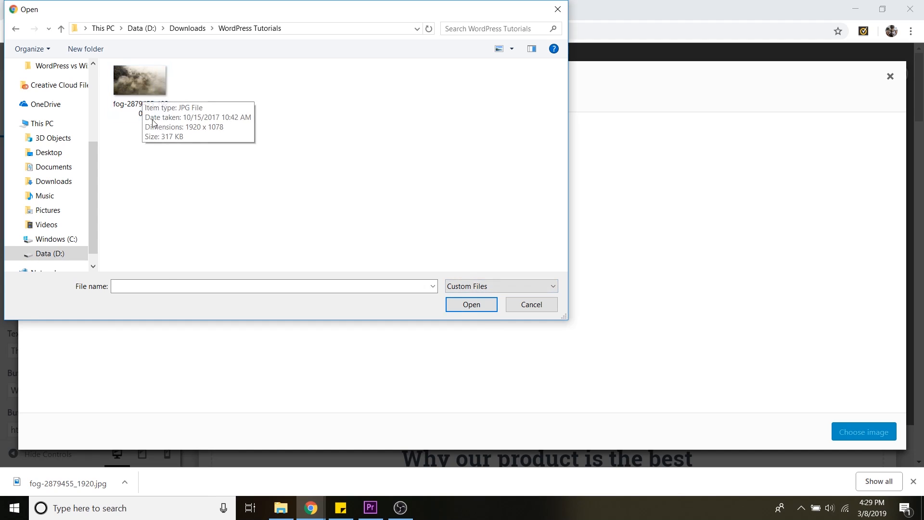
{"action": "left_click", "coordinate": [135, 80]}
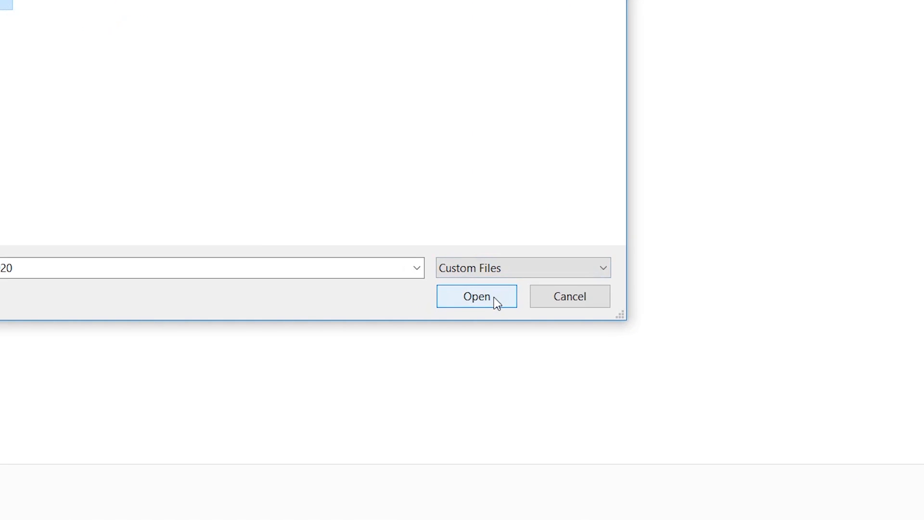
{"action": "left_click", "coordinate": [494, 301]}
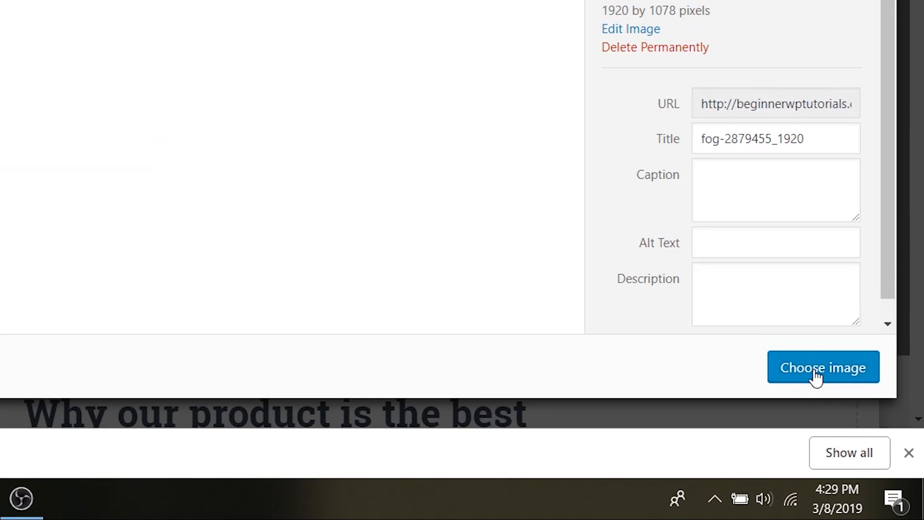
{"action": "left_click", "coordinate": [815, 372]}
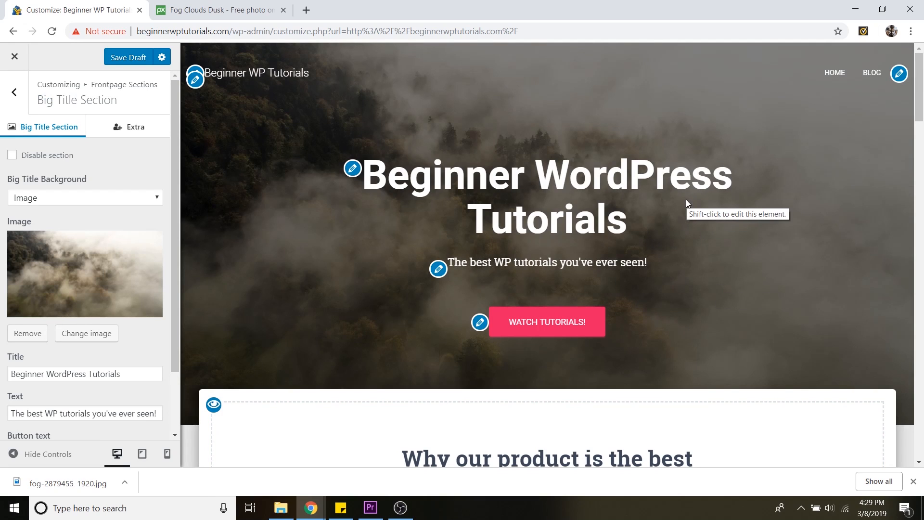
Hide the controls and scroll the full-width preview to review the new hero background, then restore the controls
{"action": "left_click", "coordinate": [47, 455]}
{"action": "scroll", "coordinate": [595, 267], "scroll_direction": "down", "scroll_amount": 1}
{"action": "scroll", "coordinate": [595, 267], "scroll_direction": "down", "scroll_amount": 3}
{"action": "scroll", "coordinate": [601, 278], "scroll_direction": "up", "scroll_amount": 5}
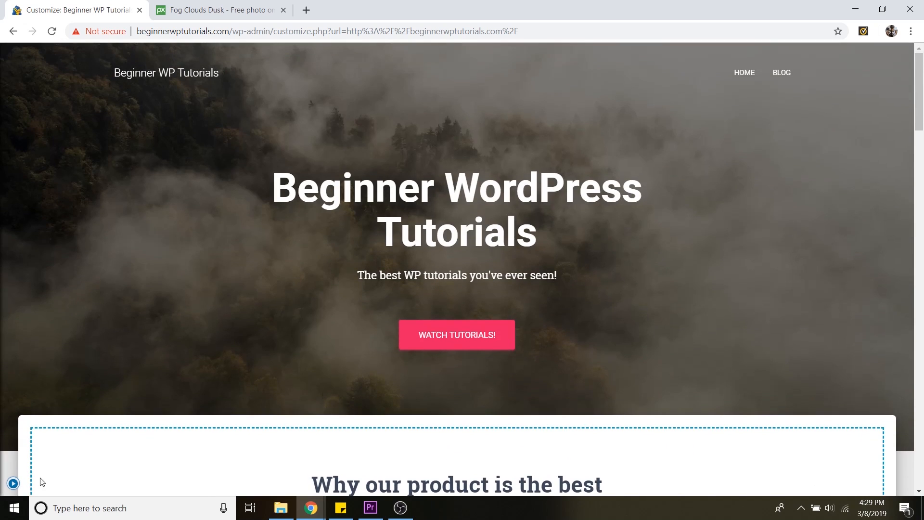
{"action": "left_click", "coordinate": [13, 483]}
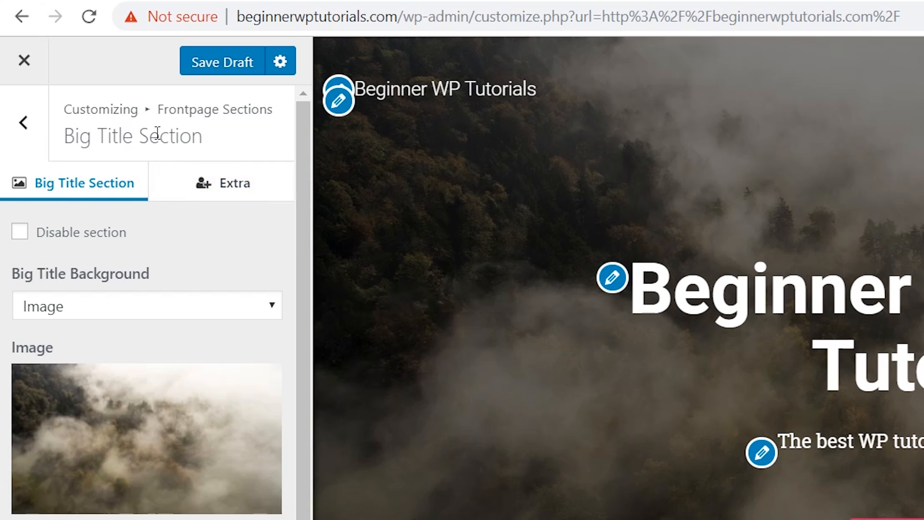
Try the left and right big title layouts in the Extra settings, then return to the centered layout
{"action": "left_click", "coordinate": [236, 191]}
{"action": "left_click", "coordinate": [72, 287]}
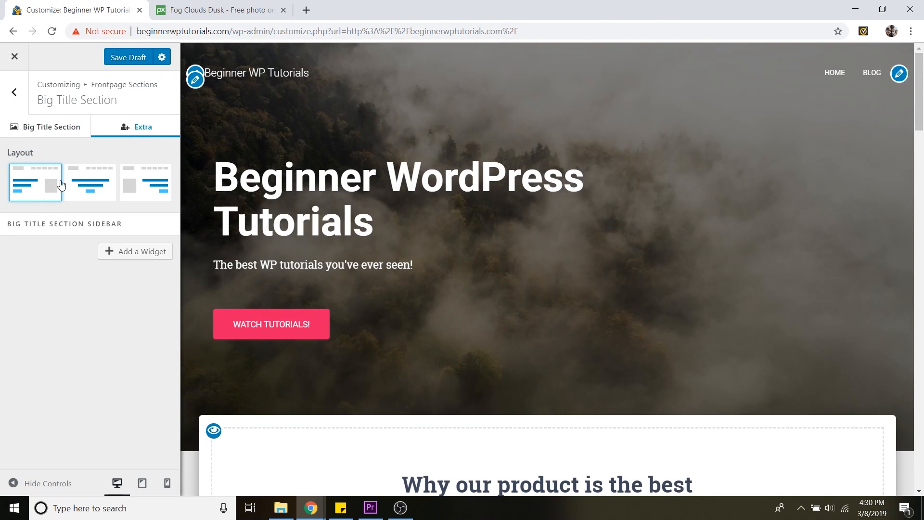
{"action": "left_click", "coordinate": [153, 178]}
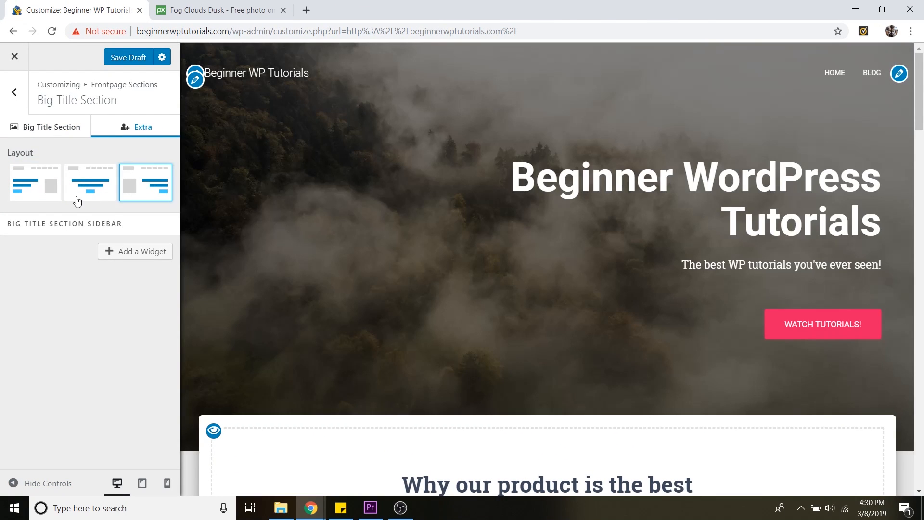
{"action": "left_click", "coordinate": [77, 201]}
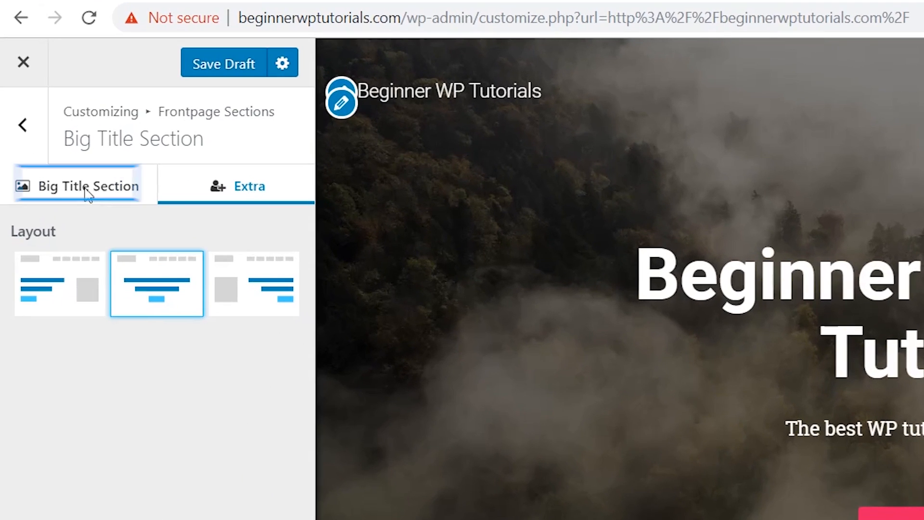
{"action": "left_click", "coordinate": [51, 130]}
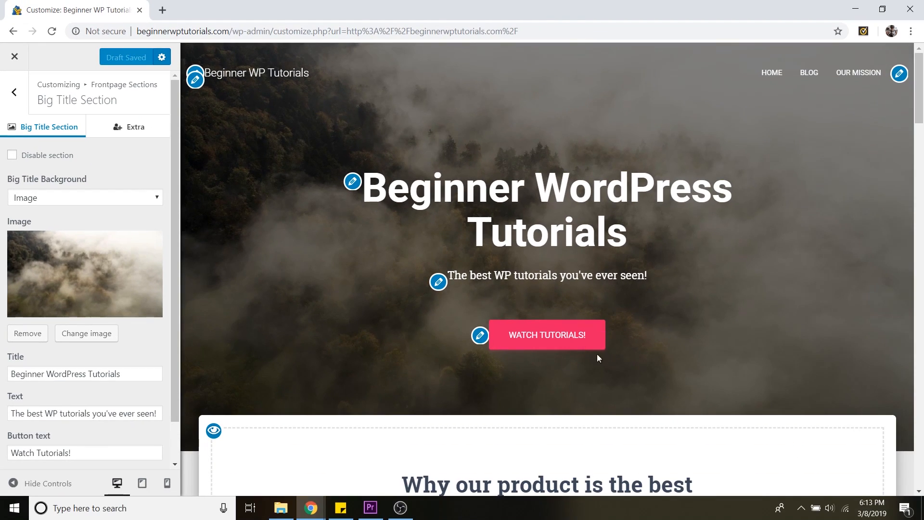
Scroll through the front-page preview to review all its sections
{"action": "scroll", "coordinate": [585, 319], "scroll_direction": "down", "scroll_amount": 20}
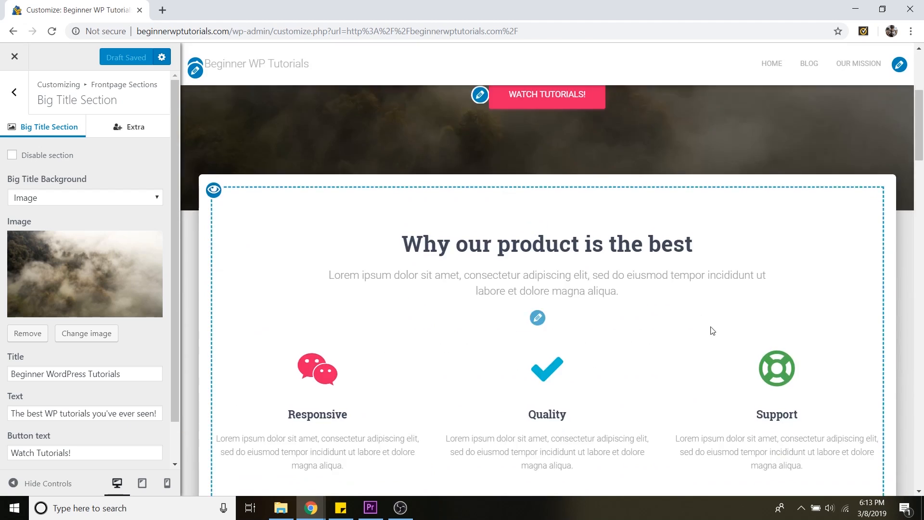
{"action": "scroll", "coordinate": [759, 416], "scroll_direction": "down", "scroll_amount": 6}
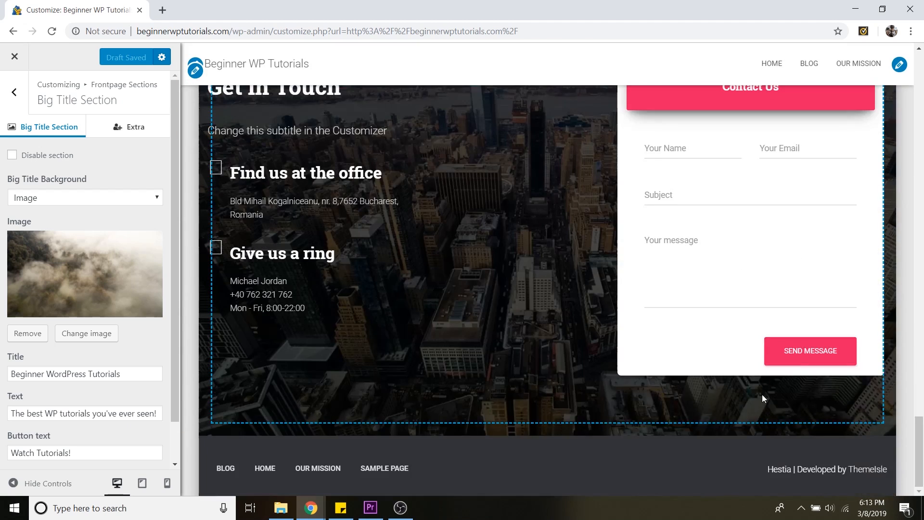
{"action": "scroll", "coordinate": [883, 157], "scroll_direction": "up", "scroll_amount": 1}
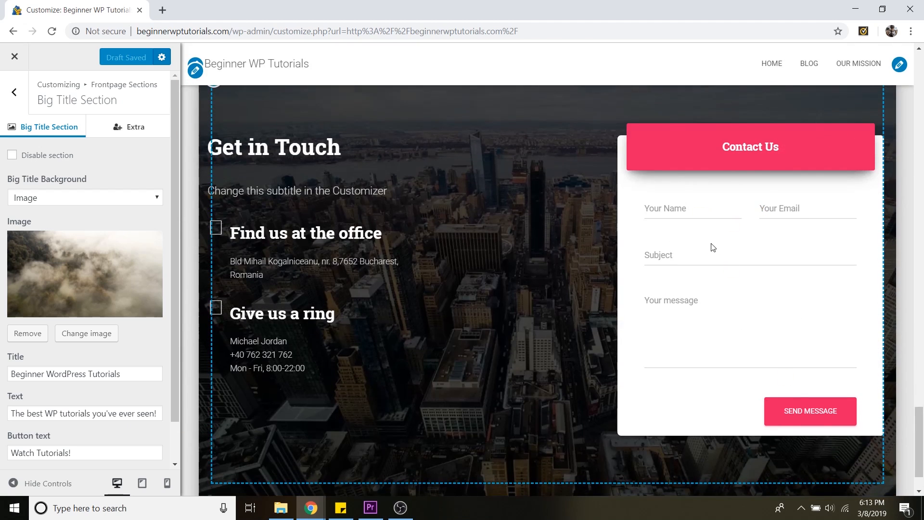
{"action": "left_click_drag", "start_coordinate": [919, 415], "coordinate": [923, 62]}
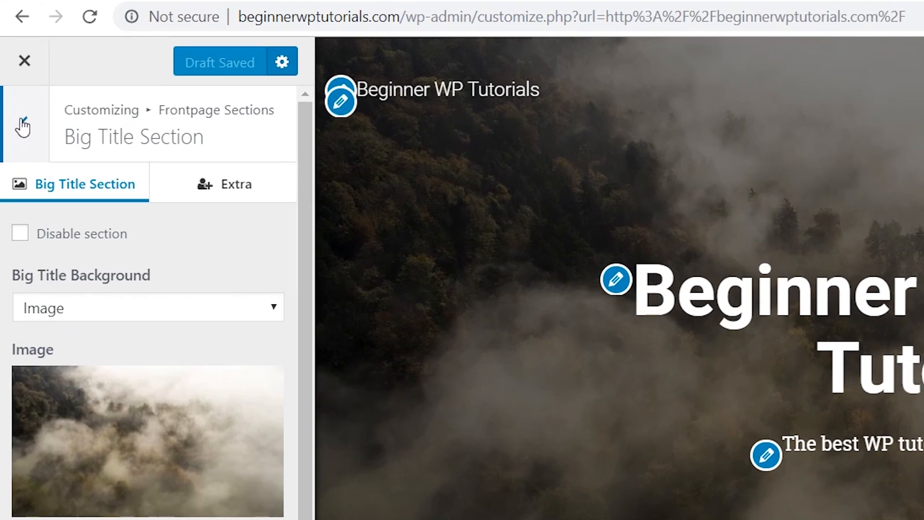
Set the site's accent colour to blue, #1d85e0, in the appearance colour settings
{"action": "left_click", "coordinate": [26, 128]}
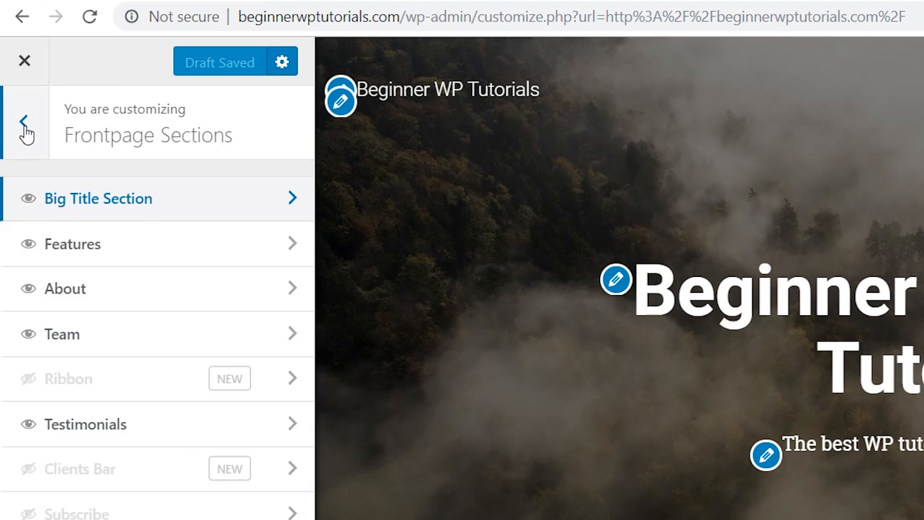
{"action": "left_click", "coordinate": [25, 128]}
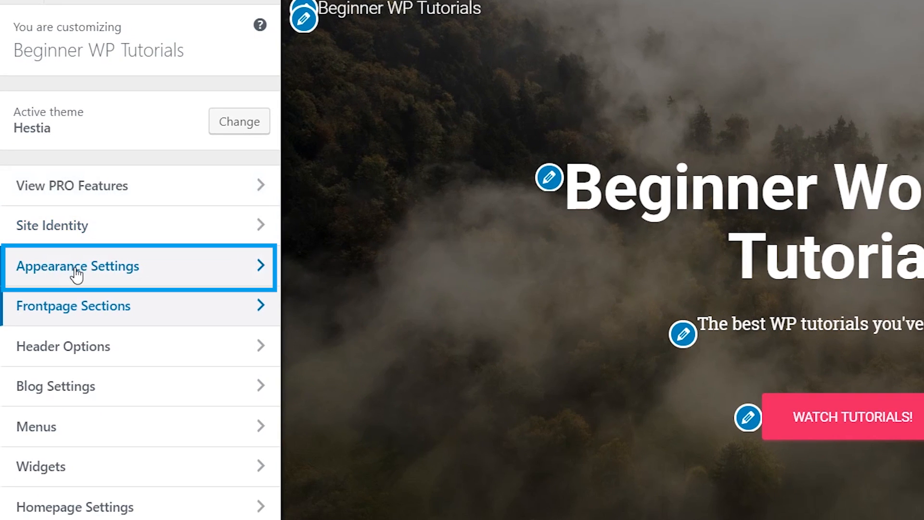
{"action": "left_click", "coordinate": [76, 275]}
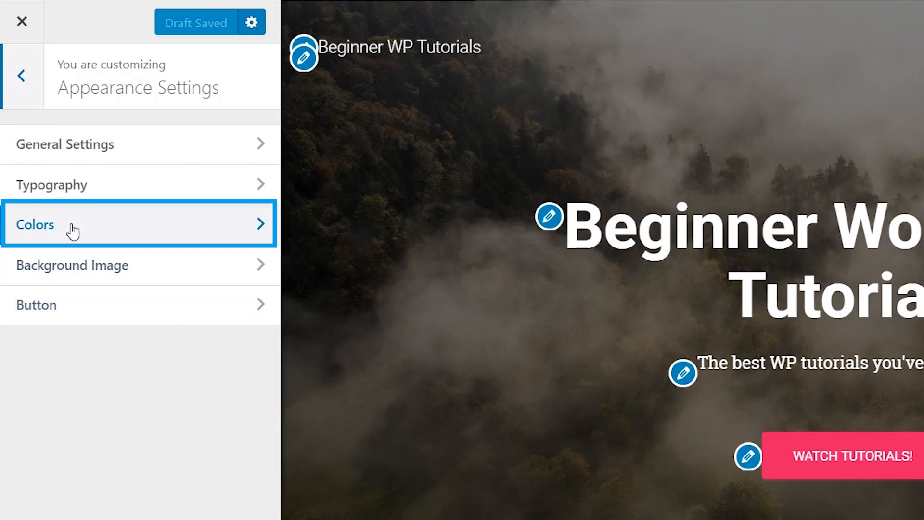
{"action": "left_click", "coordinate": [72, 231]}
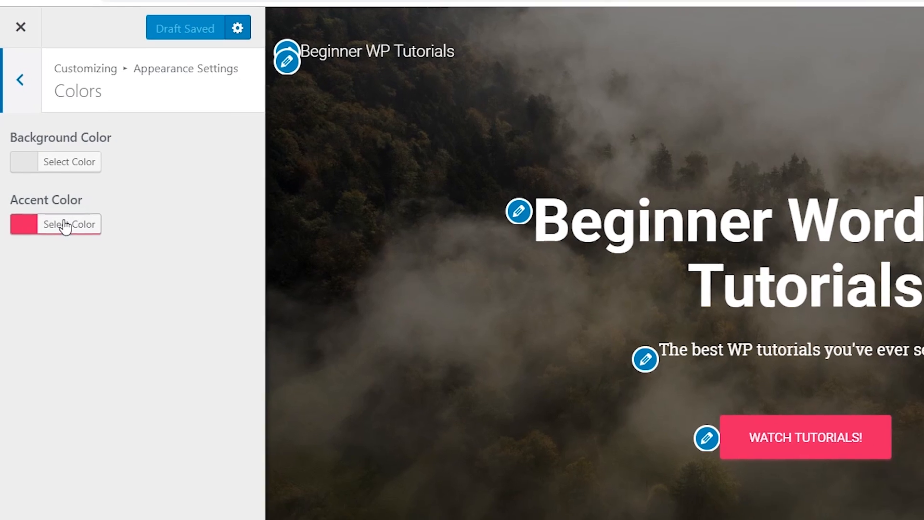
{"action": "left_click", "coordinate": [69, 233]}
{"action": "left_click_drag", "start_coordinate": [138, 315], "coordinate": [130, 313]}
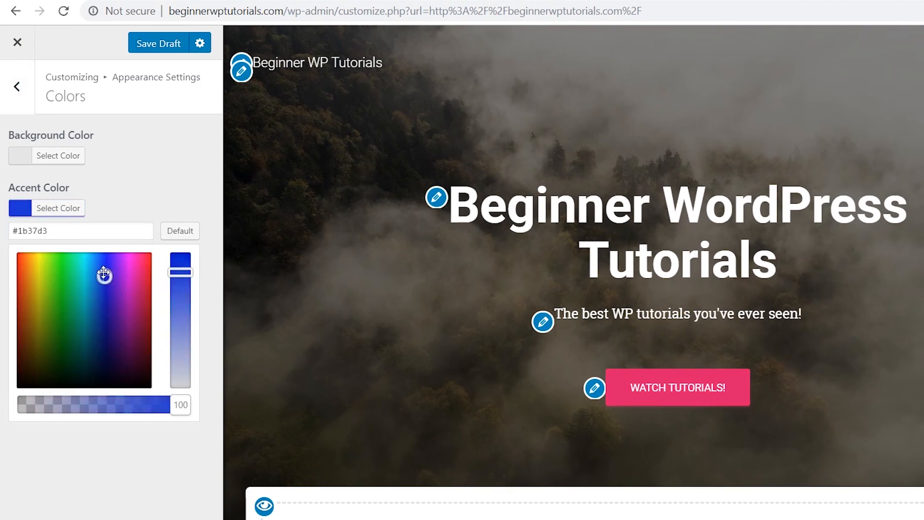
{"action": "mouse_move", "coordinate": [103, 275]}
{"action": "left_mouse_down"}
{"action": "mouse_move", "coordinate": [25, 276]}
{"action": "mouse_move", "coordinate": [86, 277]}
{"action": "mouse_move", "coordinate": [103, 269]}
{"action": "mouse_move", "coordinate": [95, 270]}
{"action": "left_mouse_up"}
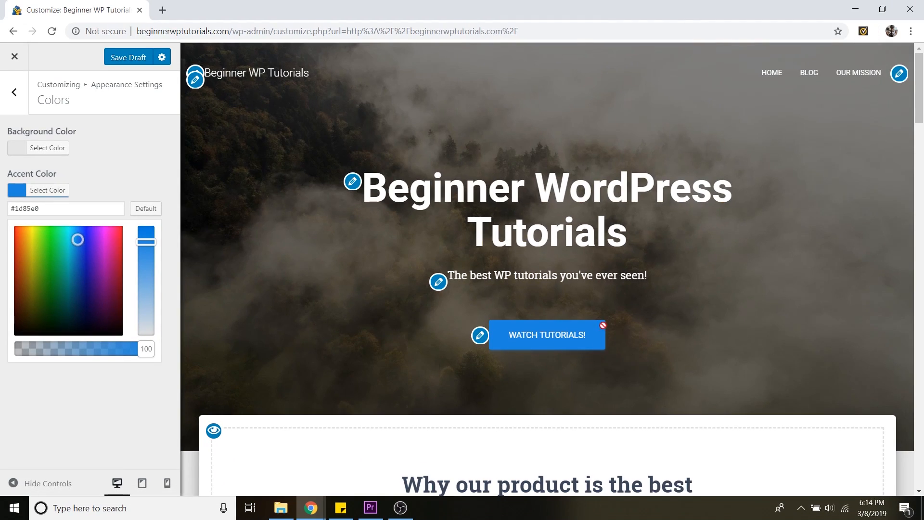
Scroll through the front-page preview to review the new accent colour across the sections
{"action": "scroll", "coordinate": [755, 312], "scroll_direction": "down", "scroll_amount": 20}
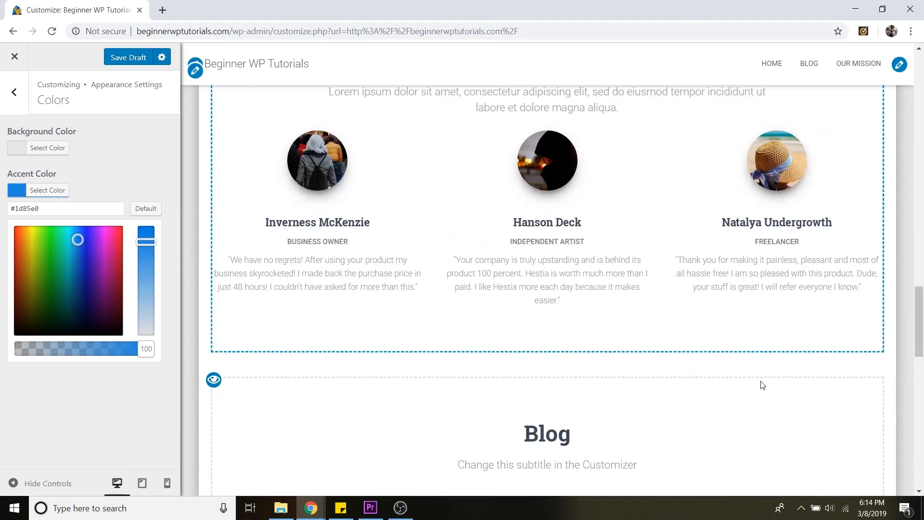
{"action": "scroll", "coordinate": [762, 386], "scroll_direction": "down", "scroll_amount": 8}
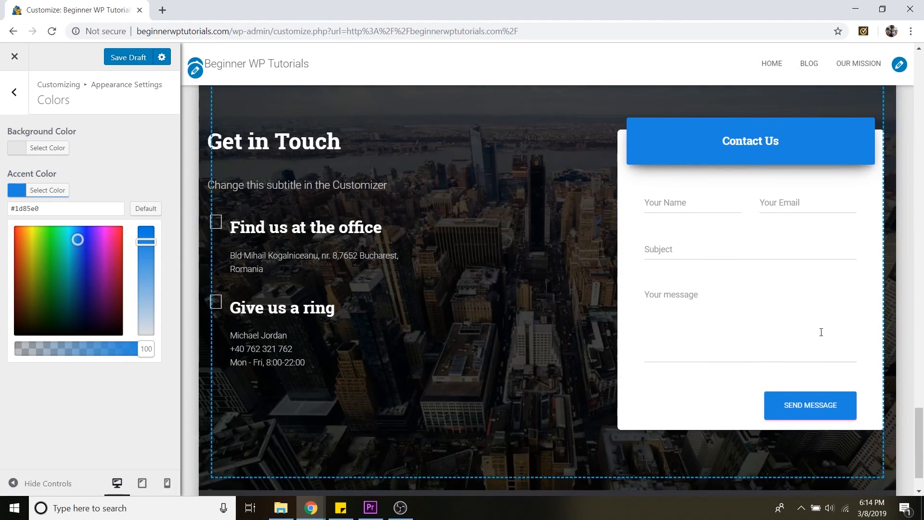
{"action": "left_click_drag", "start_coordinate": [920, 443], "coordinate": [921, 57]}
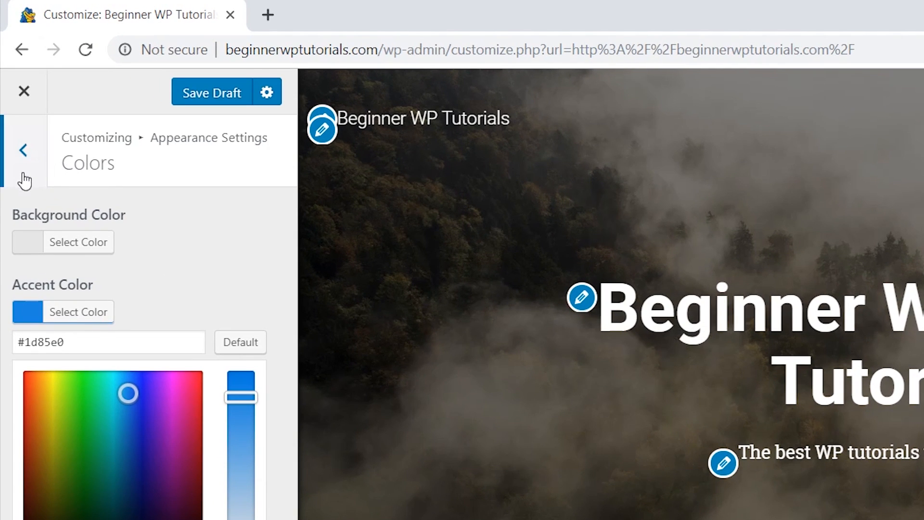
Open the Typography settings and try Comic Sans MS as the headings font family, then restore Default
{"action": "left_click", "coordinate": [24, 178]}
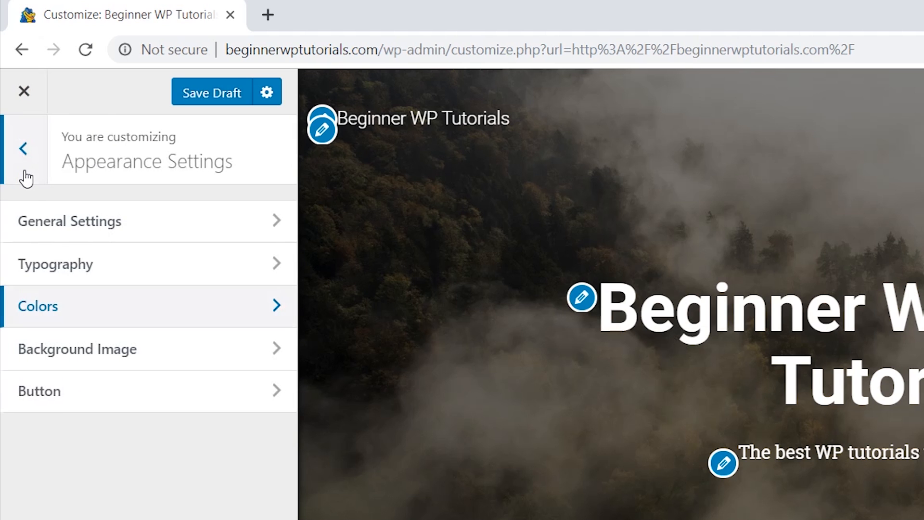
{"action": "left_click", "coordinate": [46, 278]}
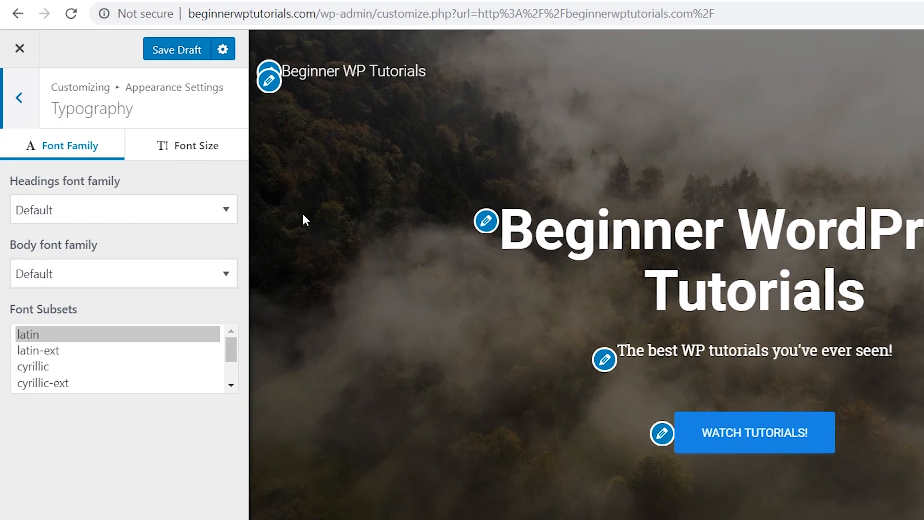
{"action": "left_click", "coordinate": [87, 217]}
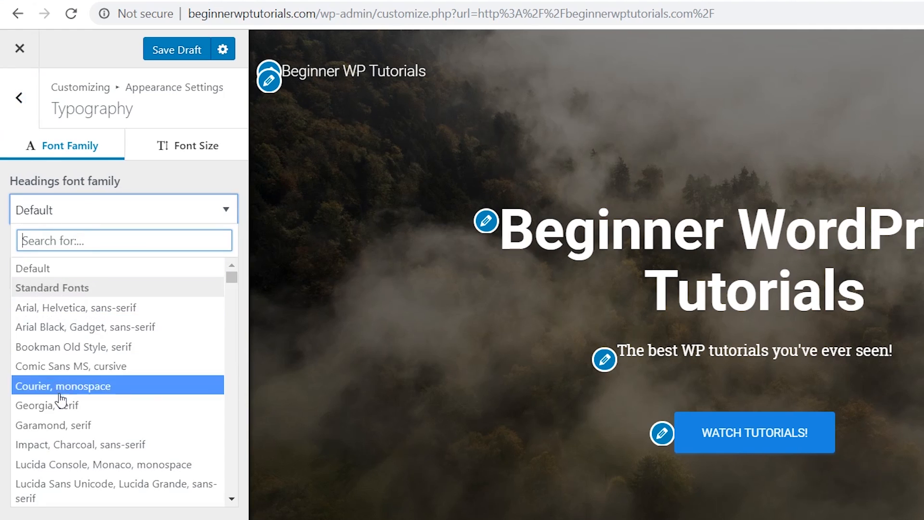
{"action": "left_click", "coordinate": [46, 372]}
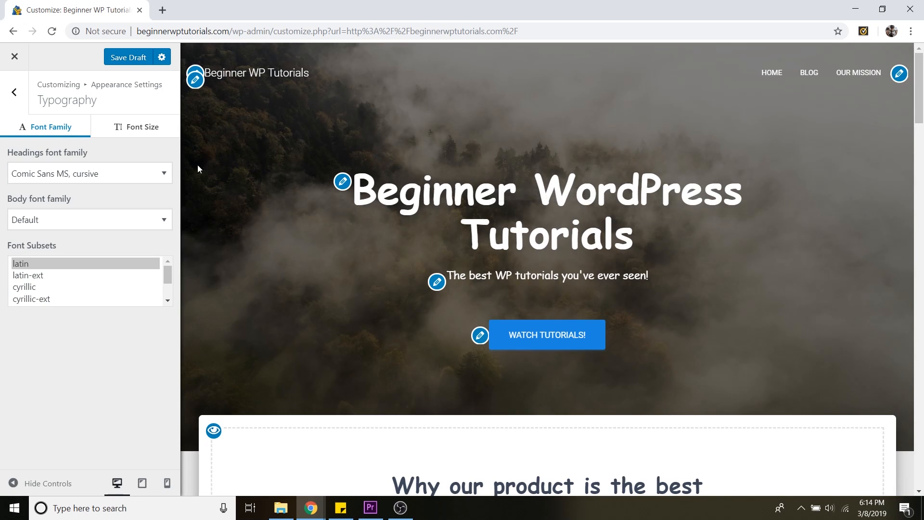
{"action": "left_click", "coordinate": [114, 182]}
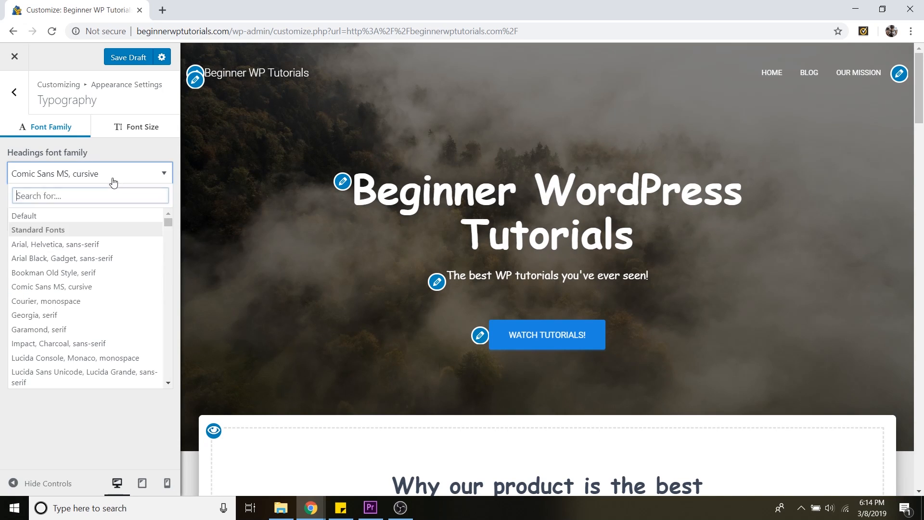
{"action": "left_click", "coordinate": [47, 216]}
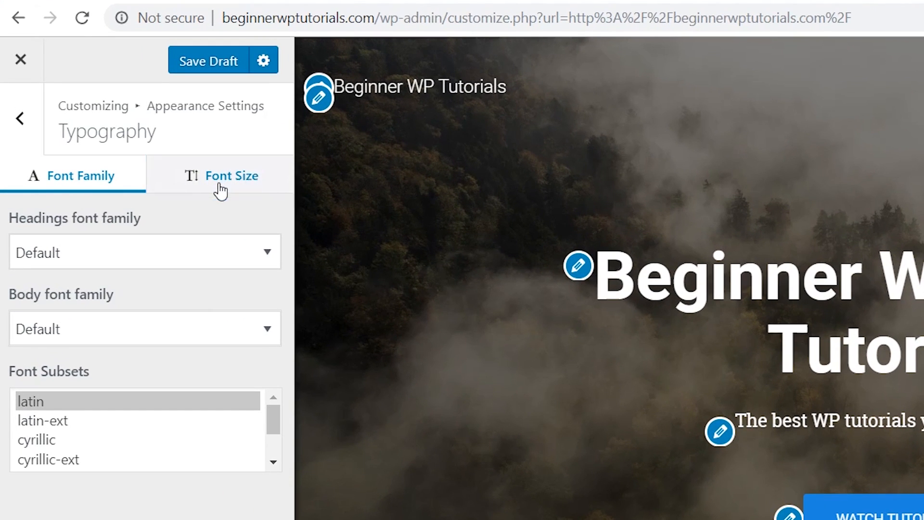
Reduce the Big Title Section font size to -14 in the typography font size settings
{"action": "left_click", "coordinate": [220, 191]}
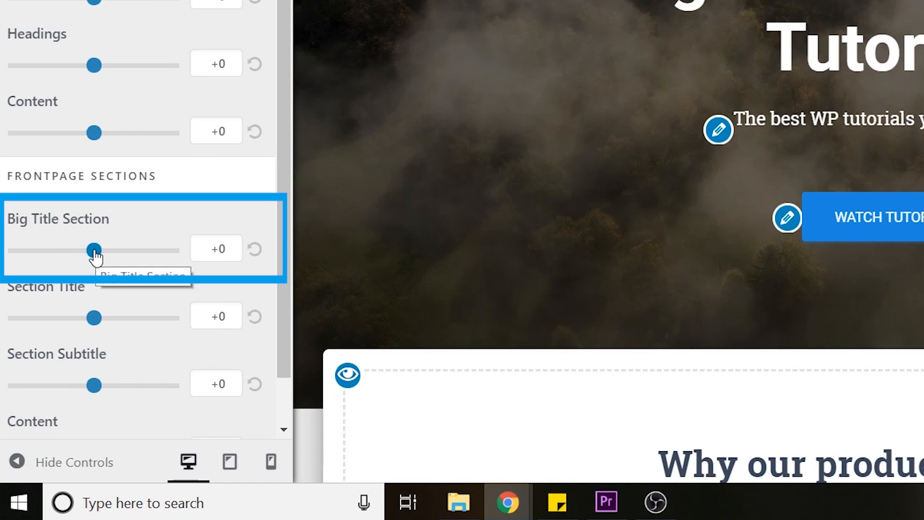
{"action": "left_click_drag", "start_coordinate": [96, 258], "coordinate": [49, 253]}
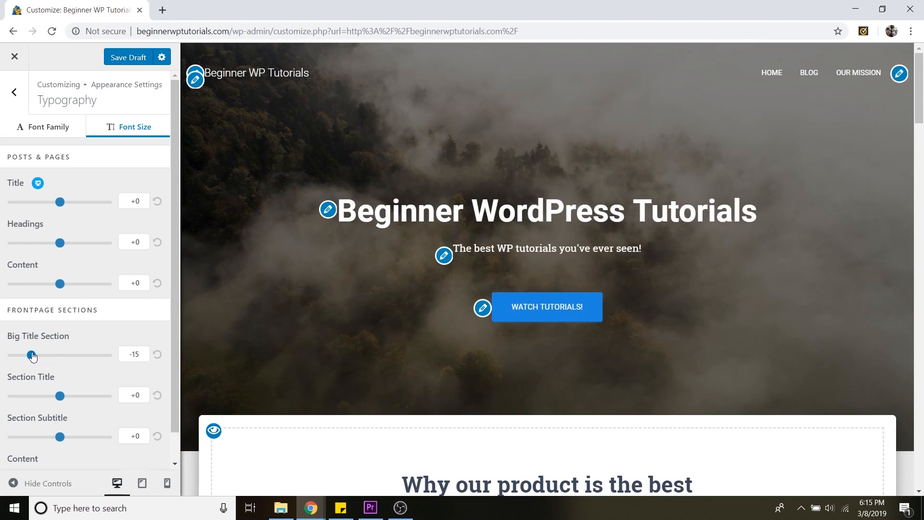
{"action": "left_click_drag", "start_coordinate": [33, 356], "coordinate": [34, 356]}
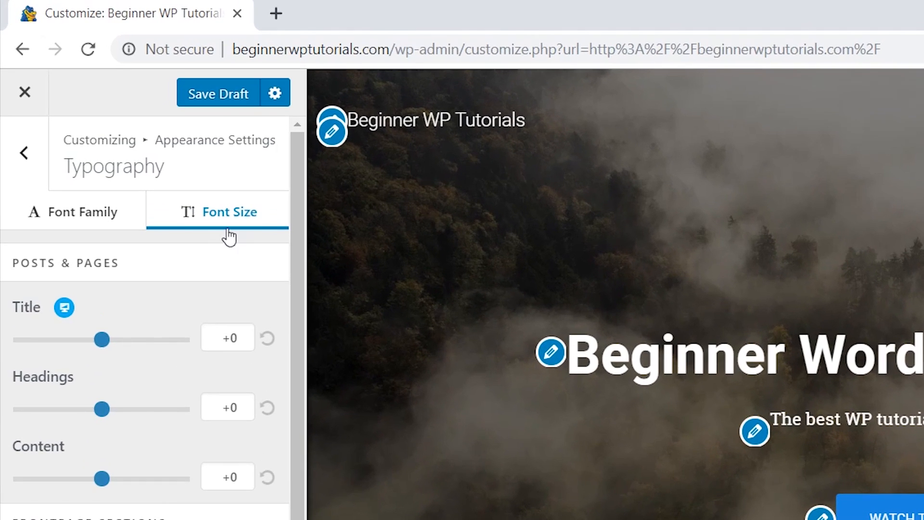
Save the customizer changes as a draft, then switch the action to Publish and publish them
{"action": "left_click", "coordinate": [132, 57]}
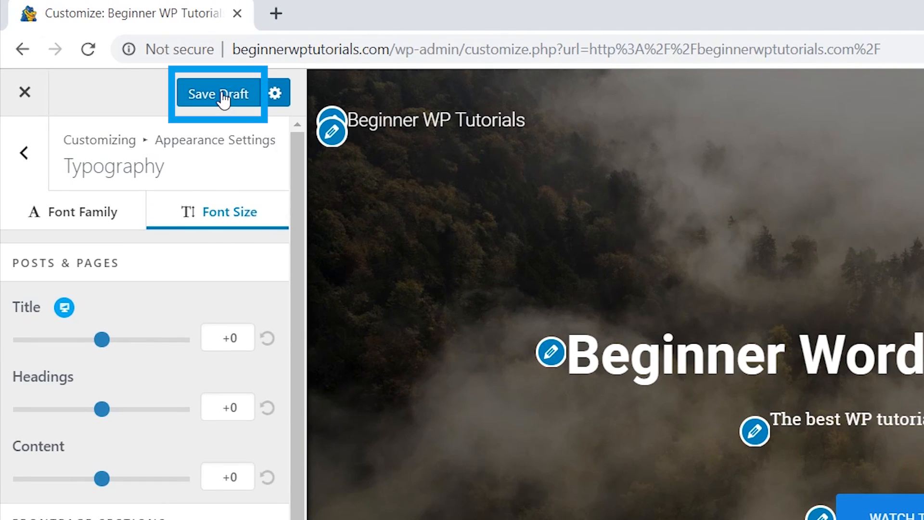
{"action": "left_click", "coordinate": [223, 95]}
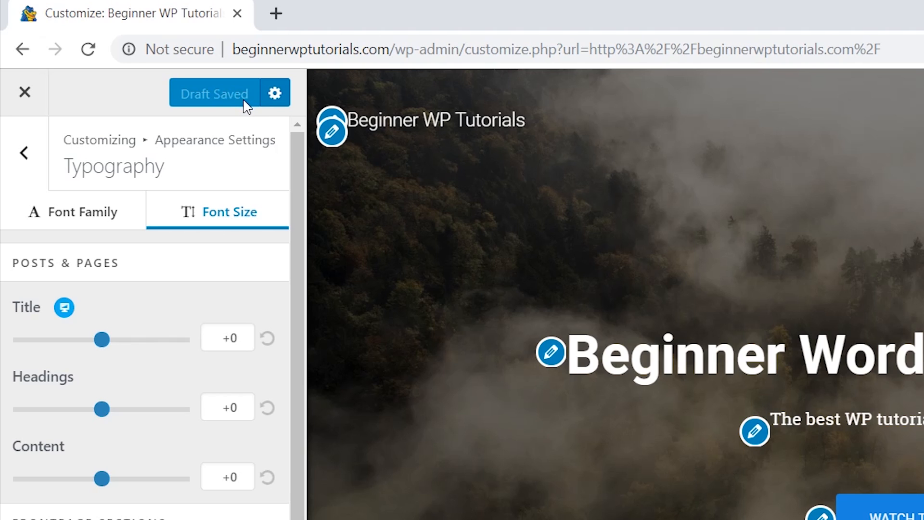
{"action": "left_click", "coordinate": [277, 96]}
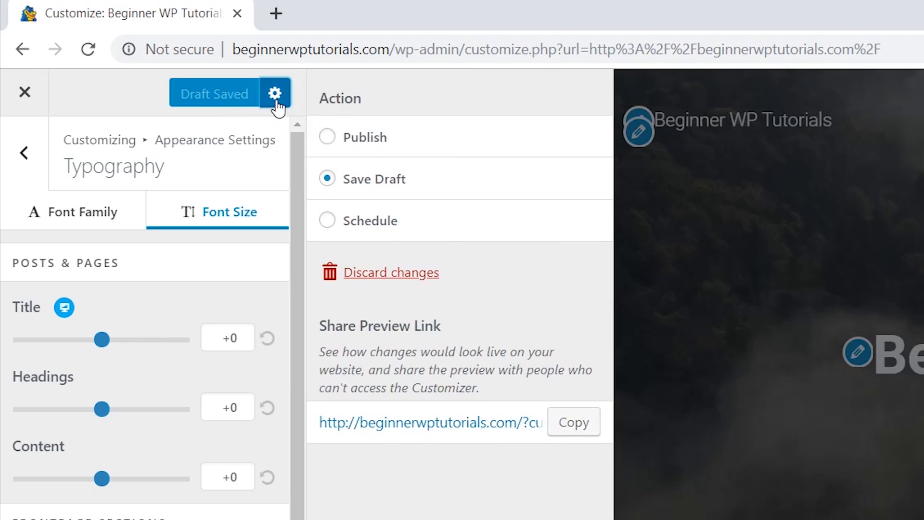
{"action": "left_click", "coordinate": [380, 140]}
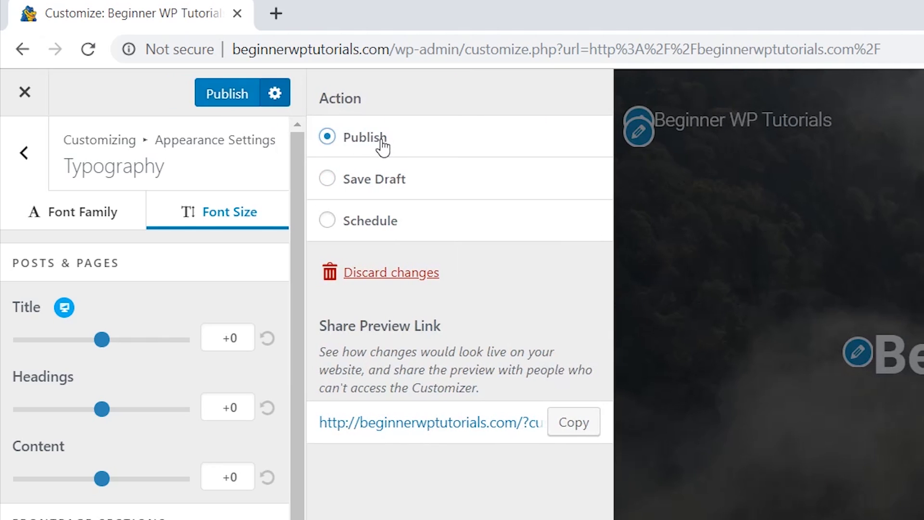
{"action": "left_click", "coordinate": [224, 100]}
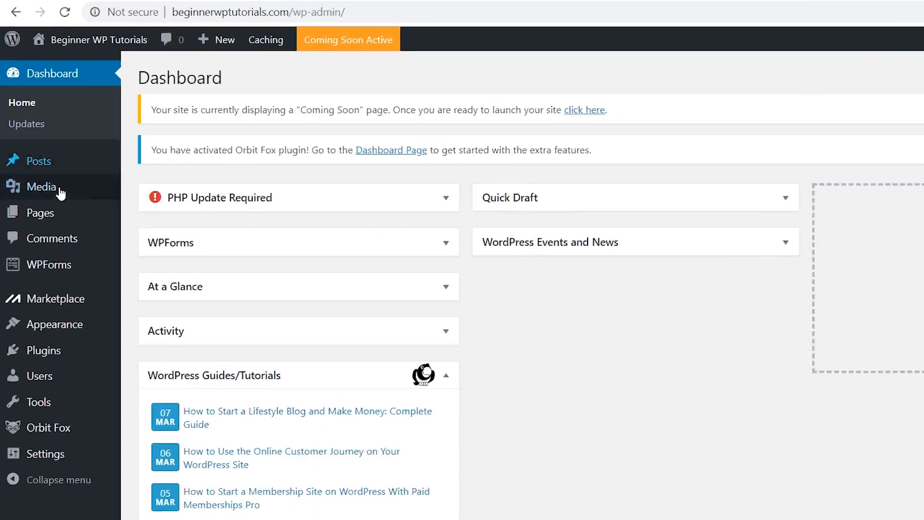
Create a new page and set the fog image from the media library as its featured image
{"action": "mouse_move", "coordinate": [53, 192]}
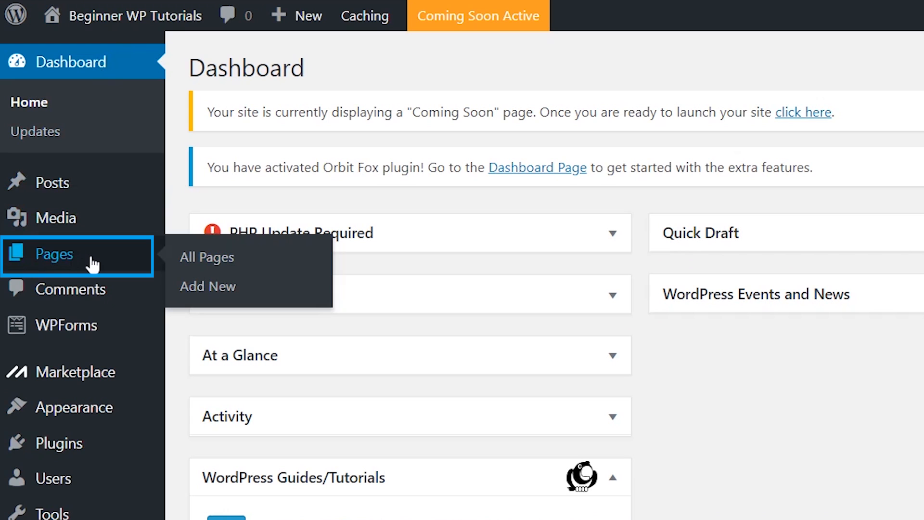
{"action": "left_click", "coordinate": [224, 296]}
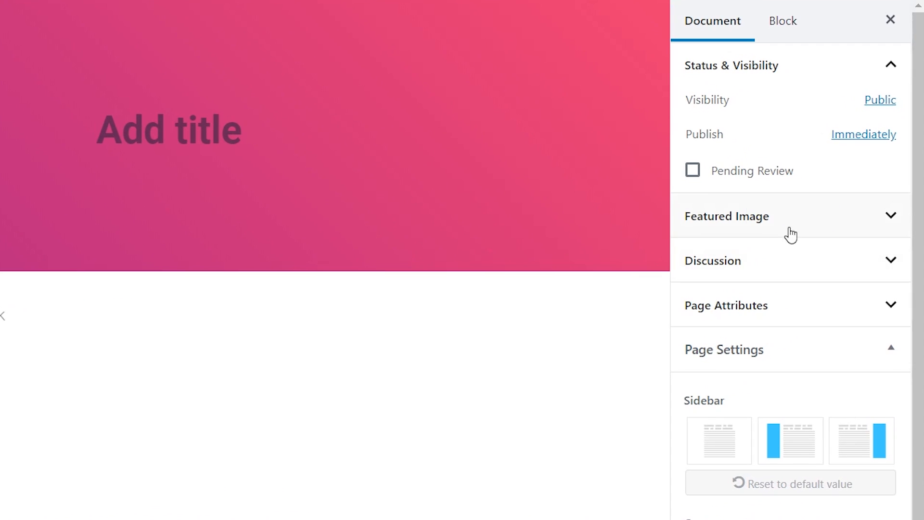
{"action": "left_click", "coordinate": [817, 225]}
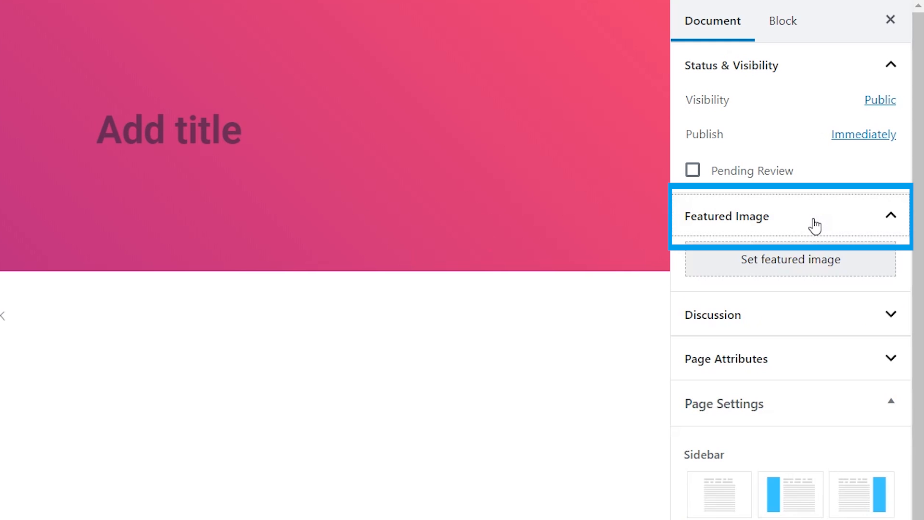
{"action": "left_click", "coordinate": [814, 265]}
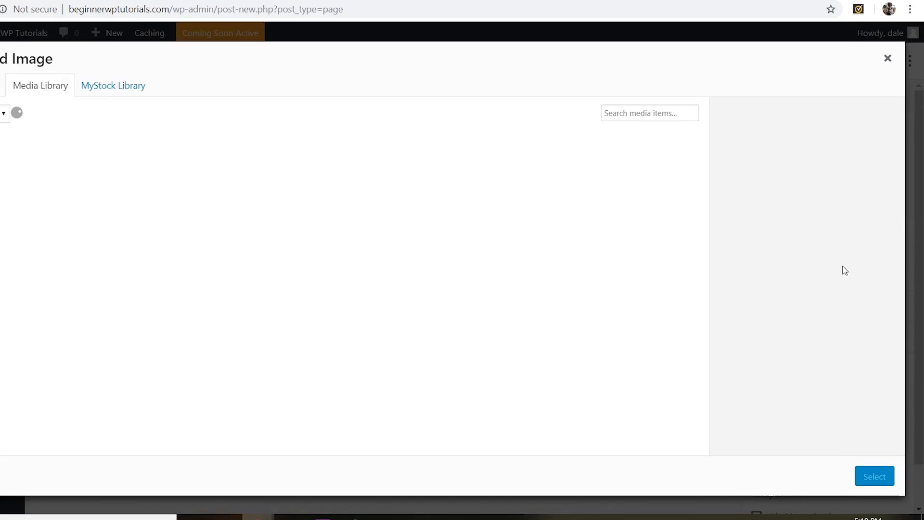
{"action": "left_click", "coordinate": [72, 181]}
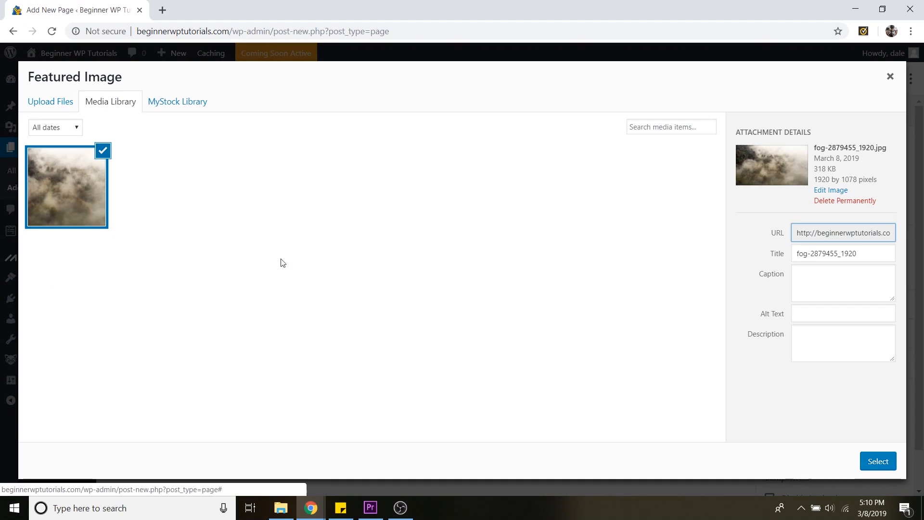
{"action": "left_click", "coordinate": [879, 465]}
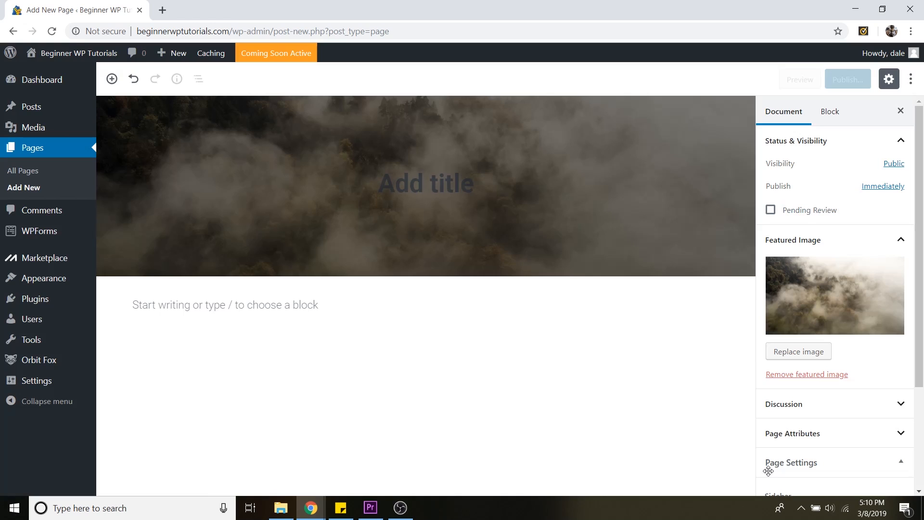
Title the new page Our Mission
{"action": "left_click", "coordinate": [452, 180]}
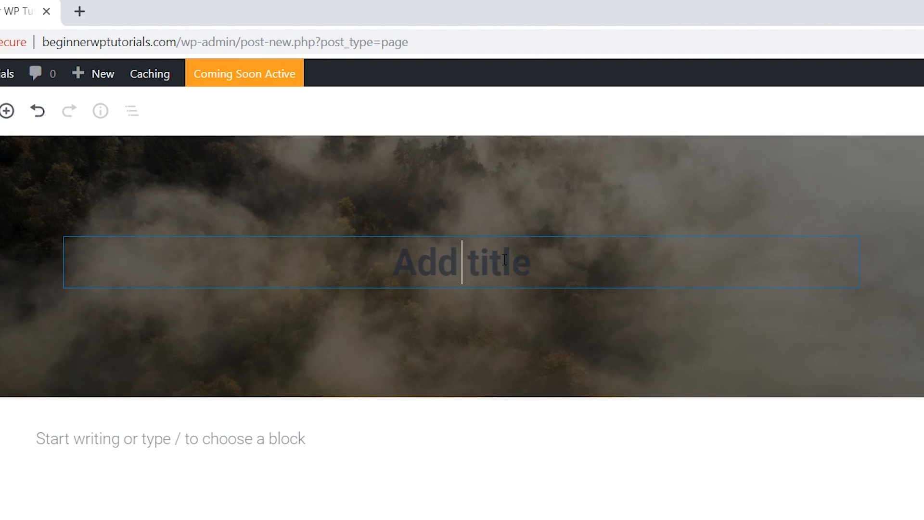
{"action": "type", "text": "OurM"}
{"action": "key", "text": "BackSpace"}
{"action": "type", "text": "Mission"}
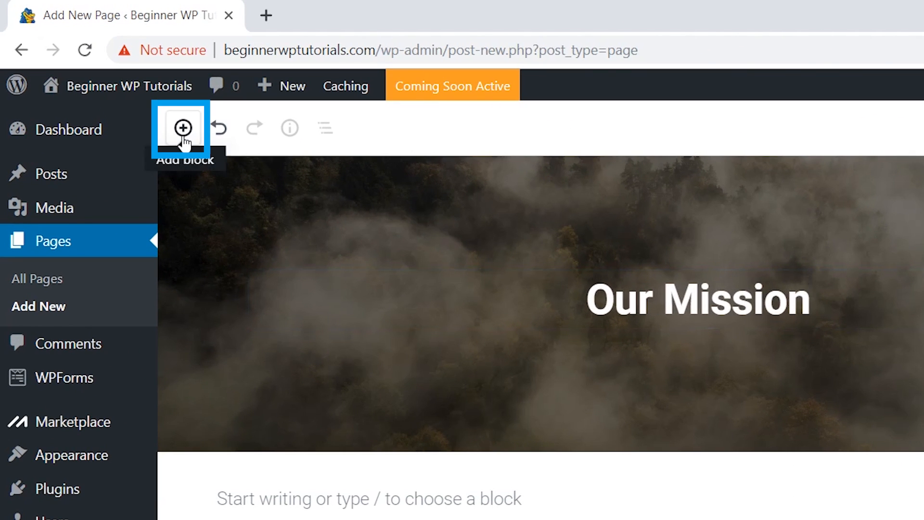
Add a heading block reading The Best Tutorials the Internet Has to Offer!
{"action": "left_click", "coordinate": [183, 137]}
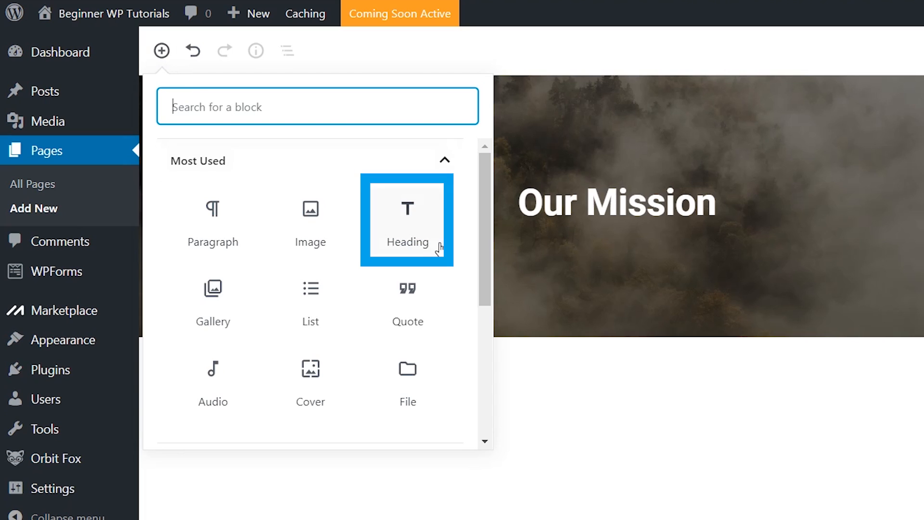
{"action": "left_click", "coordinate": [414, 230]}
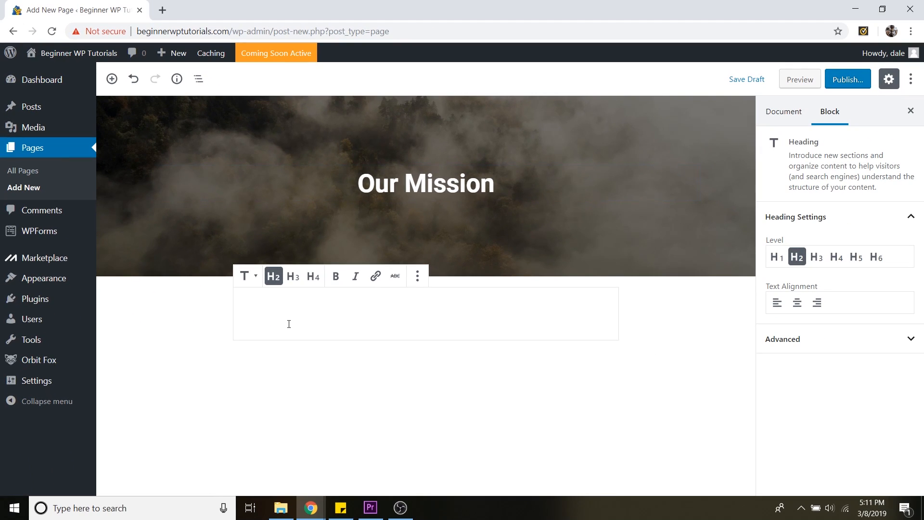
{"action": "type", "text": "The Best Tutorials the Internet Has to Offer!"}
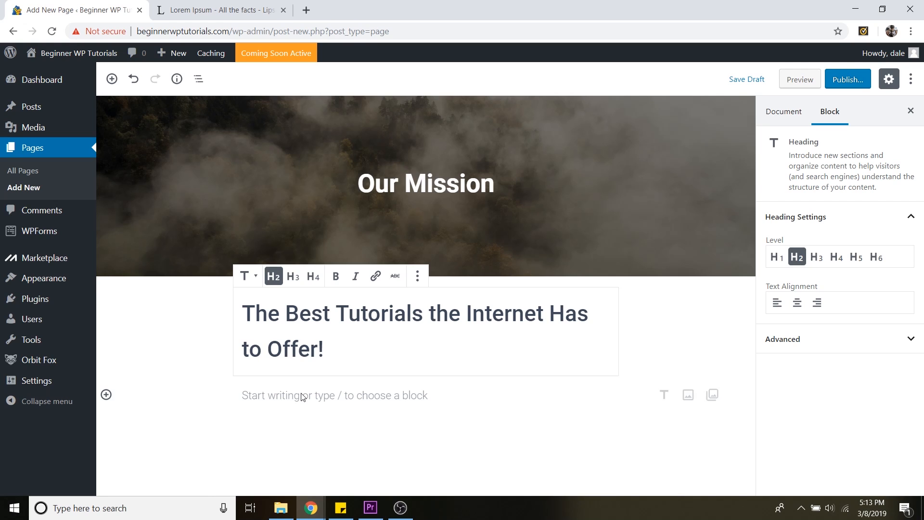
Paste a Lorem Ipsum paragraph below the heading and review the page content
{"action": "left_click", "coordinate": [302, 397]}
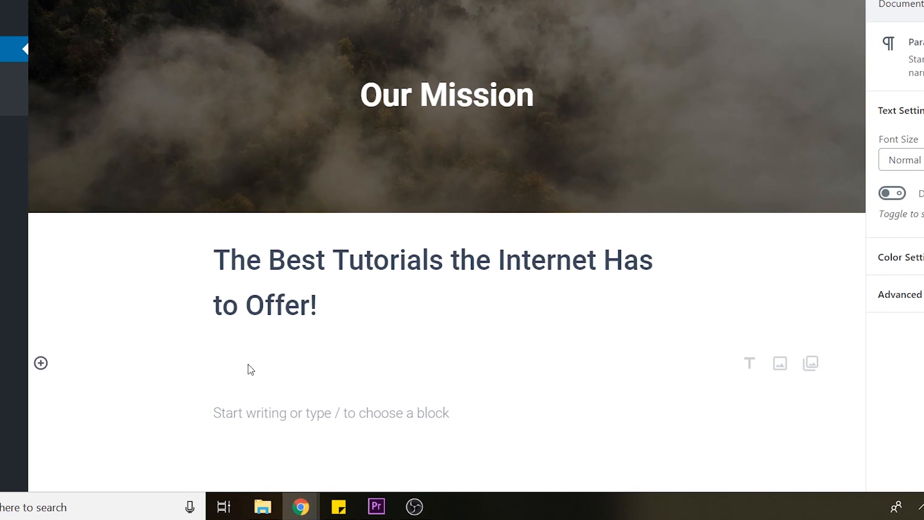
{"action": "type", "text": "\"Lorem ipsum dolor sit amet, consectetur adipiscing elit, sed do eiusmod tempor incididunt ut labore et dolore magna aliqua. Ut enim ad minim veniam, quis nostrud exercitation ullamco laboris nisi ut aliquip ex ea commodo consequat. Duis aute irure dolor in reprehenderit in voluptate velit esse cillum dolore eu fugiat nulla pariatur. Excepteur sint occaecat cupidatat non proident, sunt in culpa qui officia deserunt mollit anim id est laborum.\""}
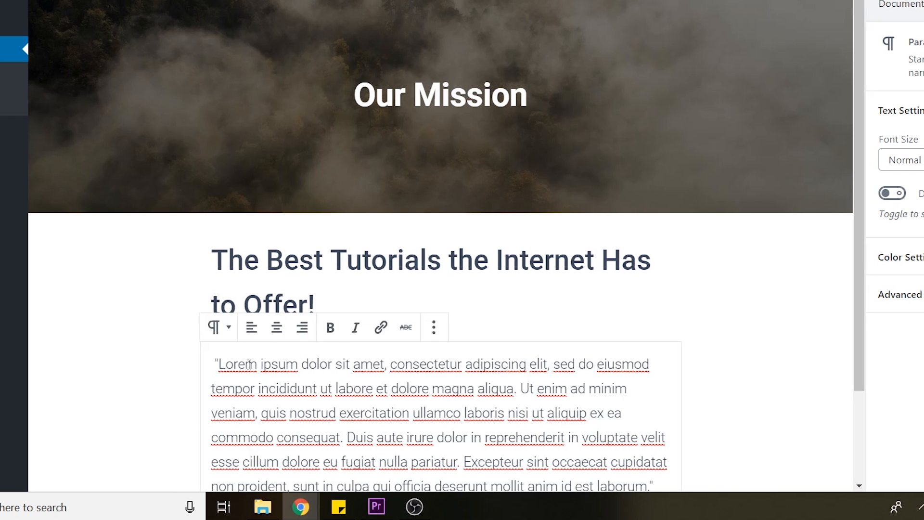
{"action": "scroll", "coordinate": [755, 285], "scroll_direction": "down", "scroll_amount": 2}
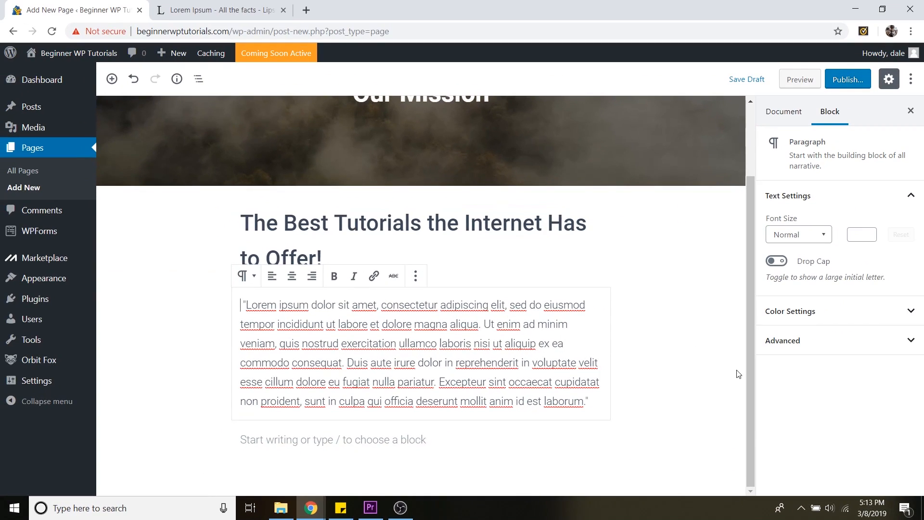
{"action": "scroll", "coordinate": [739, 374], "scroll_direction": "up", "scroll_amount": 2}
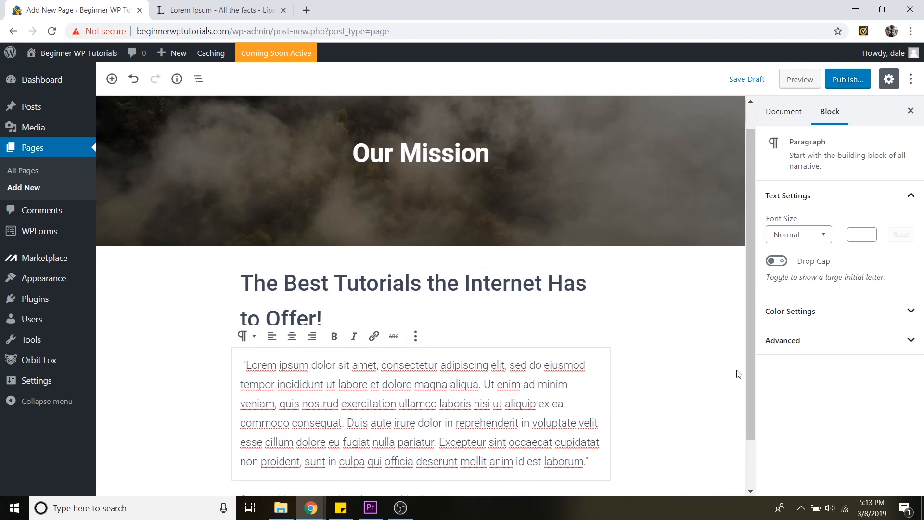
{"action": "left_click", "coordinate": [739, 374]}
{"action": "scroll", "coordinate": [727, 378], "scroll_direction": "up", "scroll_amount": 1}
{"action": "scroll", "coordinate": [723, 361], "scroll_direction": "down", "scroll_amount": 3}
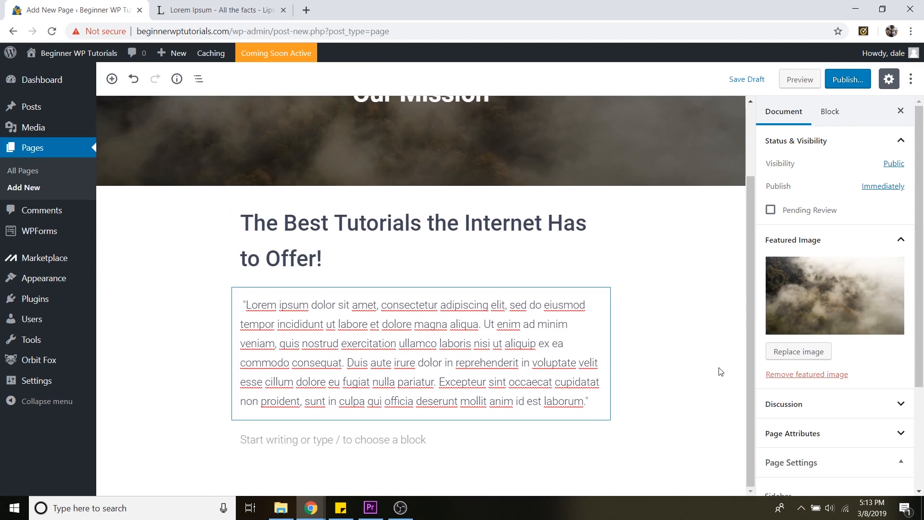
{"action": "scroll", "coordinate": [717, 375], "scroll_direction": "up", "scroll_amount": 2}
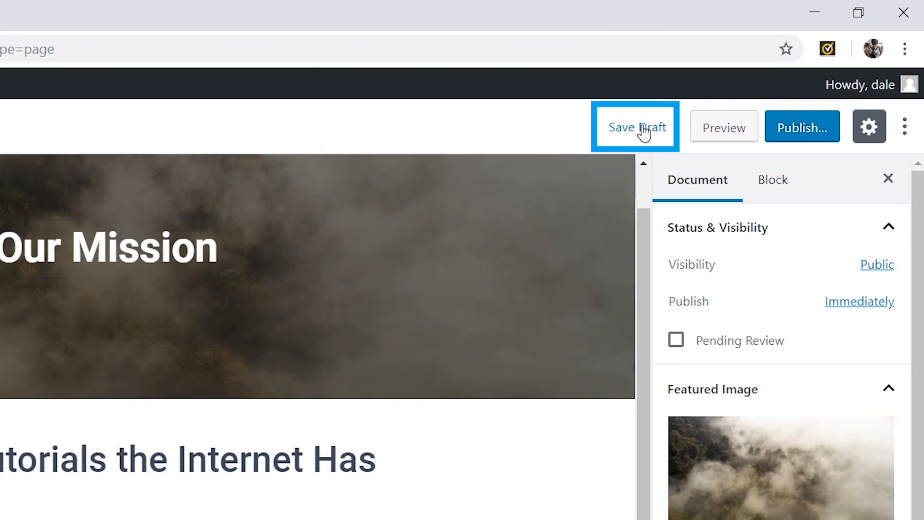
Open a preview of the Our Mission page
{"action": "left_click", "coordinate": [644, 129]}
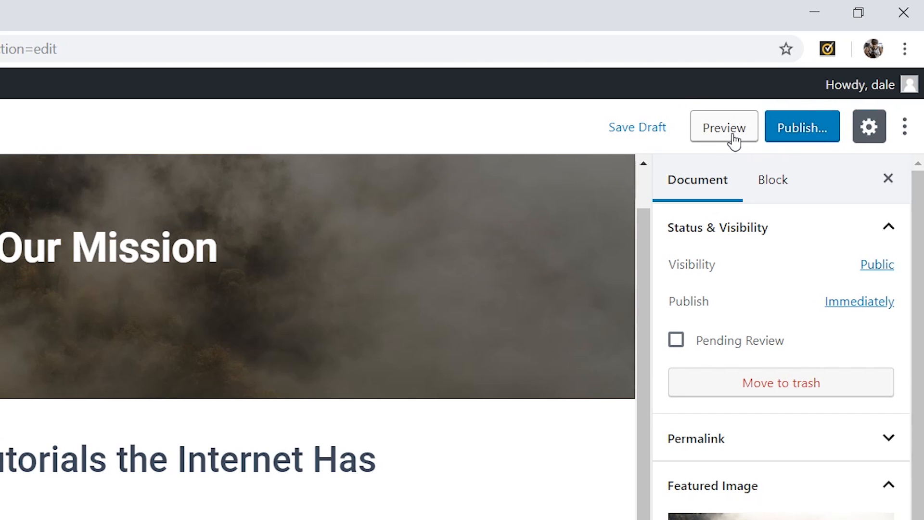
{"action": "left_click", "coordinate": [732, 136]}
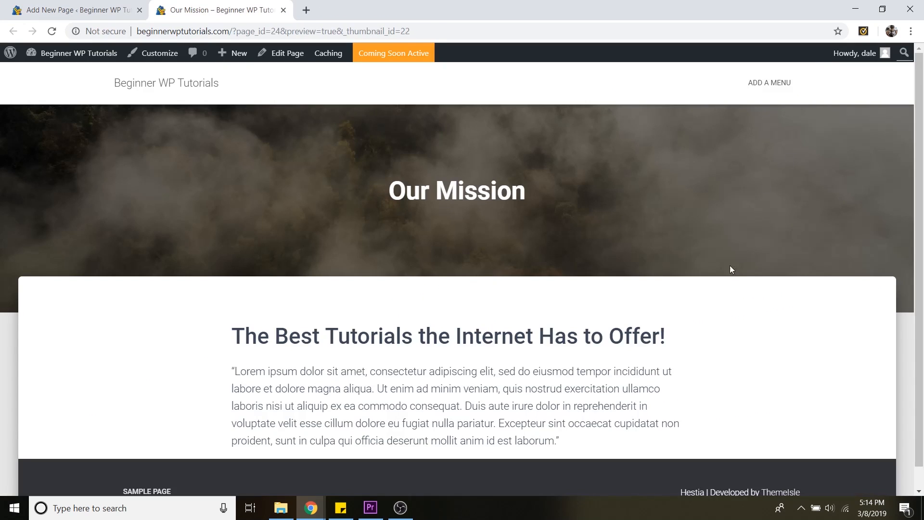
Review the page preview, close its tab, and publish the Our Mission page
{"action": "scroll", "coordinate": [723, 266], "scroll_direction": "down", "scroll_amount": 1}
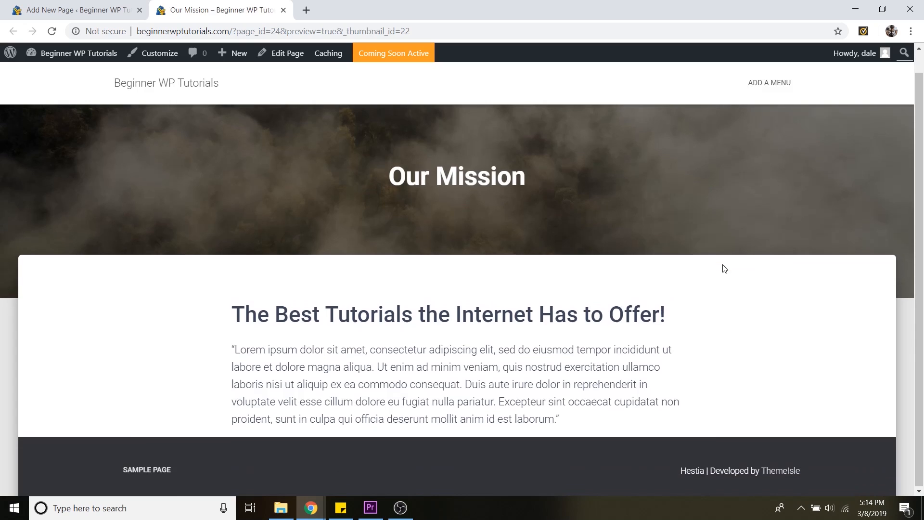
{"action": "scroll", "coordinate": [725, 302], "scroll_direction": "up", "scroll_amount": 1}
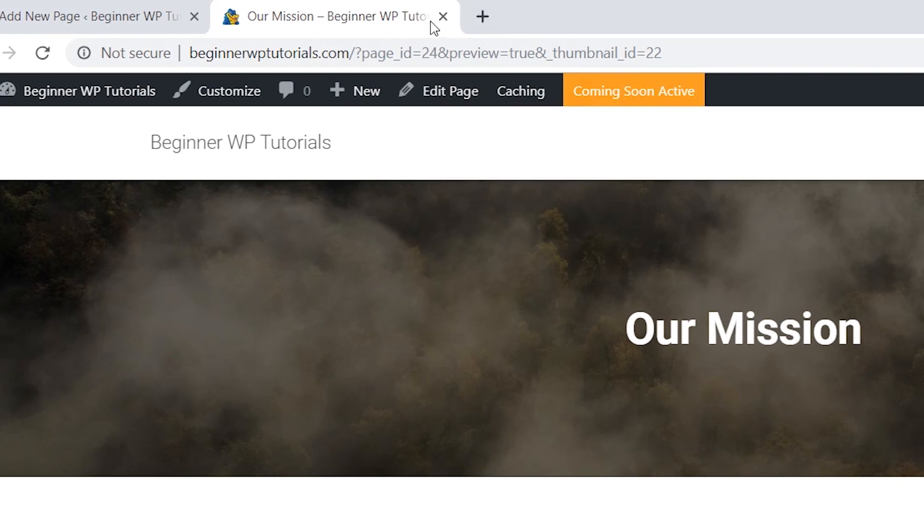
{"action": "left_click", "coordinate": [443, 17]}
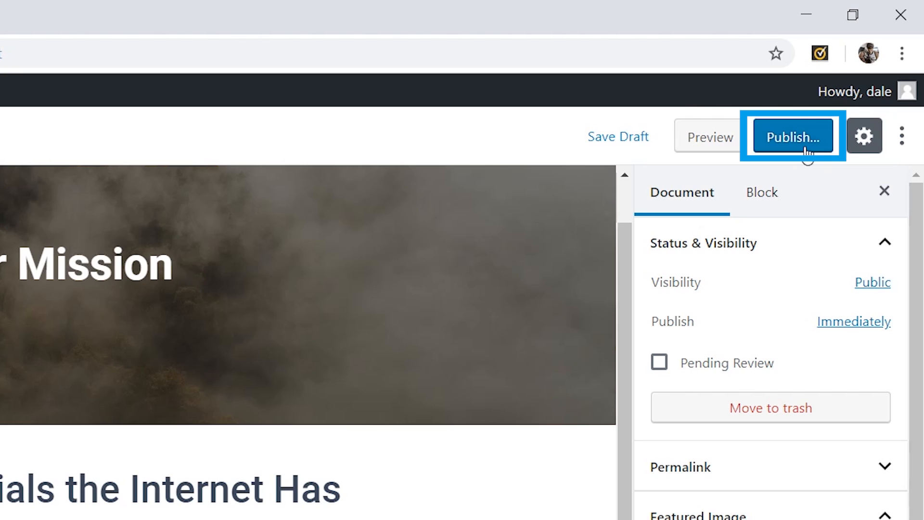
{"action": "left_click", "coordinate": [806, 151]}
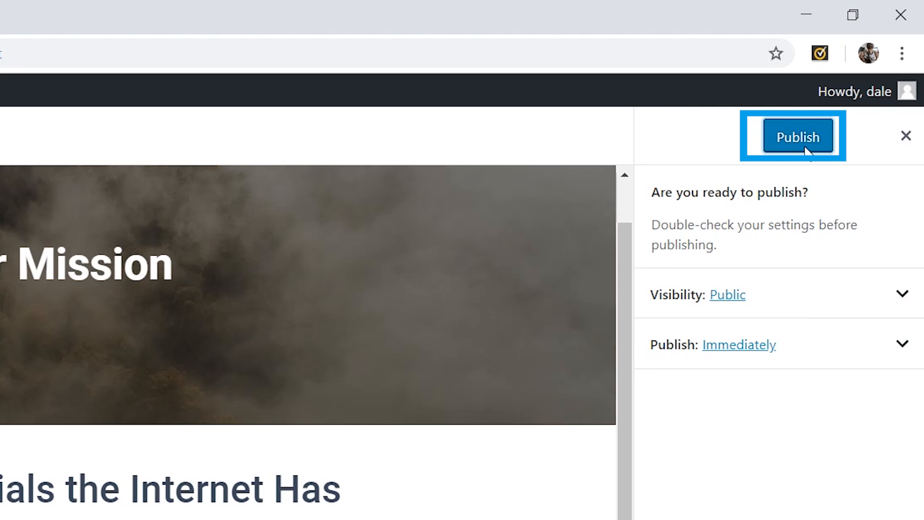
{"action": "left_click", "coordinate": [805, 151]}
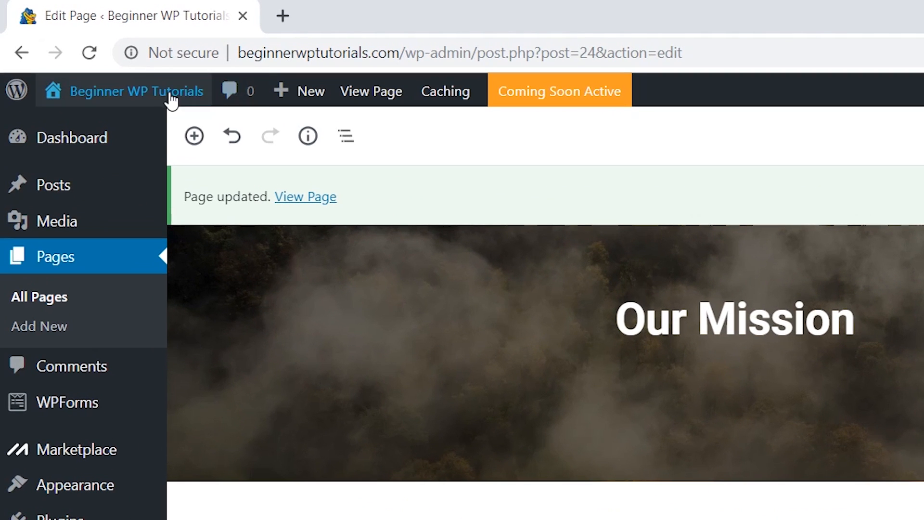
Visit the site, open the Customizer, and open the Primary Menu for editing
{"action": "mouse_move", "coordinate": [124, 103]}
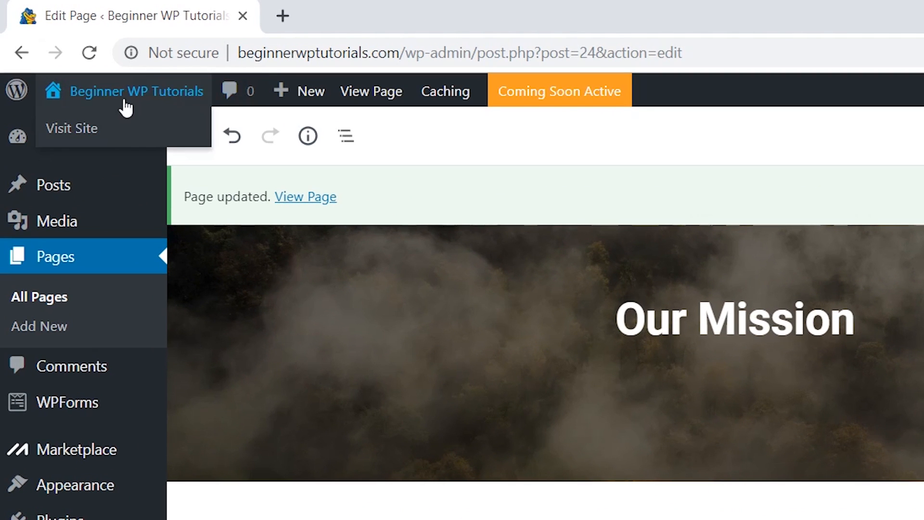
{"action": "left_click", "coordinate": [81, 136]}
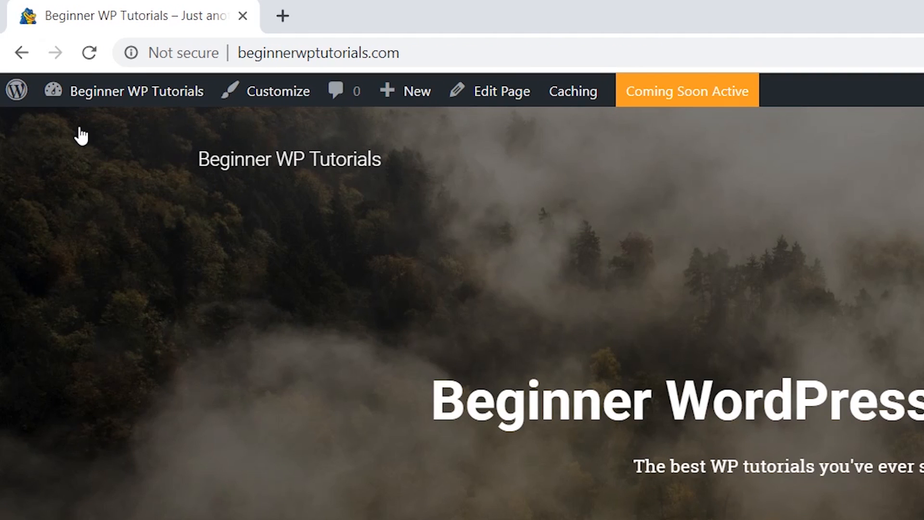
{"action": "left_click", "coordinate": [277, 101]}
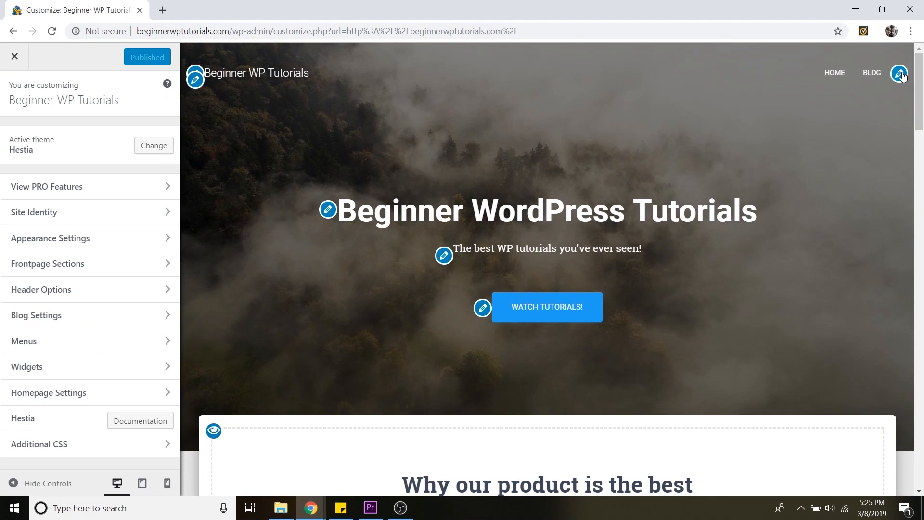
{"action": "left_click", "coordinate": [883, 126]}
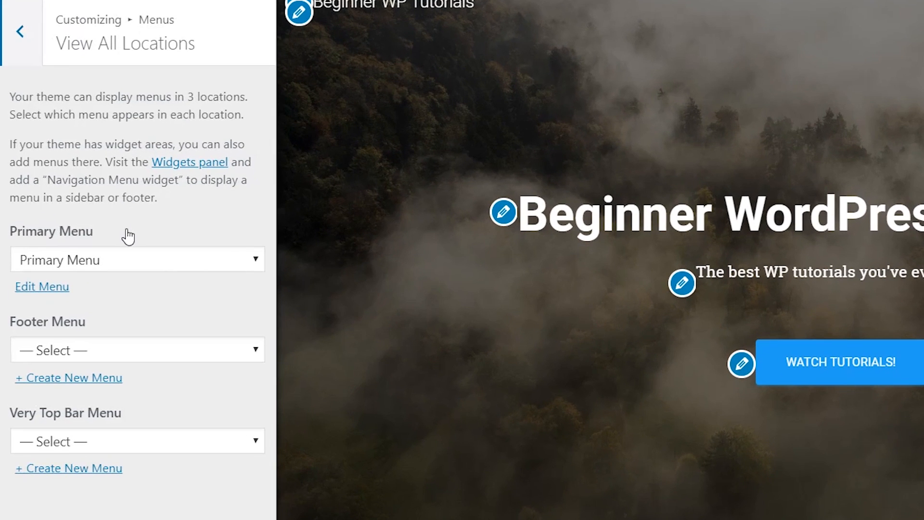
{"action": "left_click", "coordinate": [105, 261]}
{"action": "left_click", "coordinate": [105, 261]}
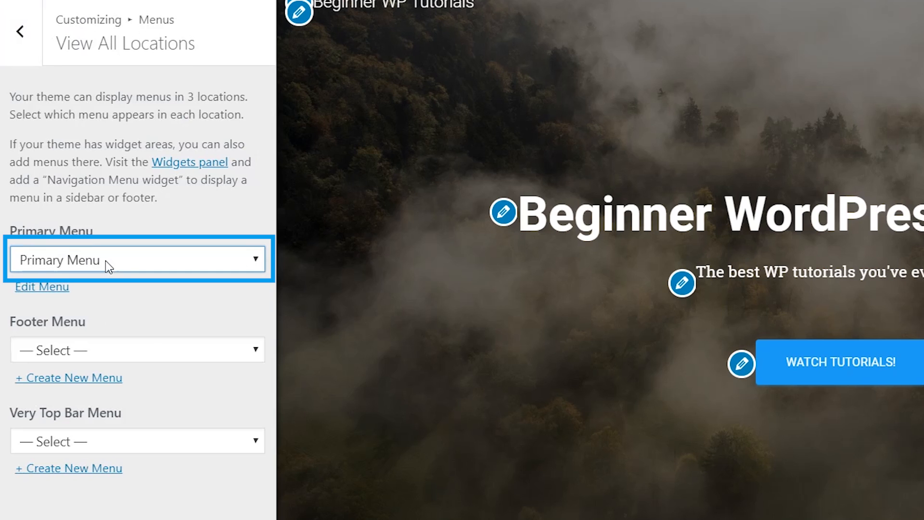
{"action": "left_click", "coordinate": [36, 289]}
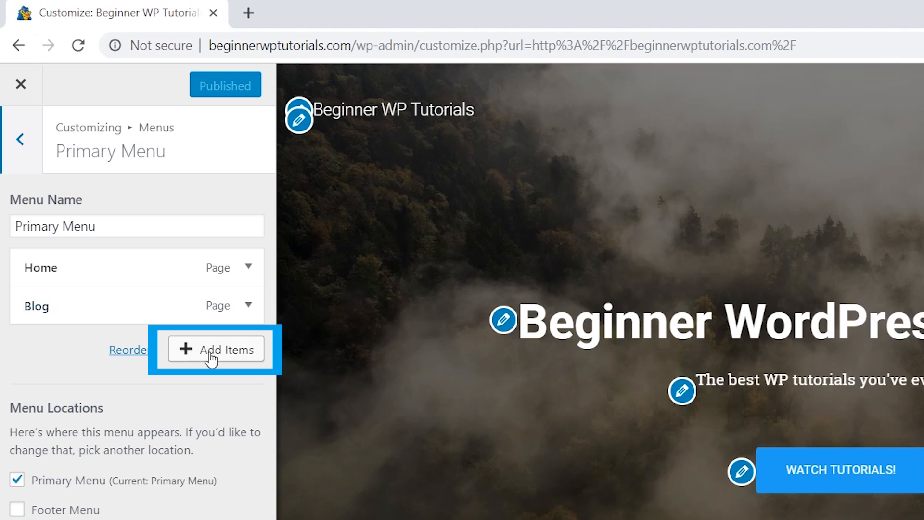
Add the Our Mission page to the Primary Menu and hide the controls to view the navigation
{"action": "left_click", "coordinate": [204, 360]}
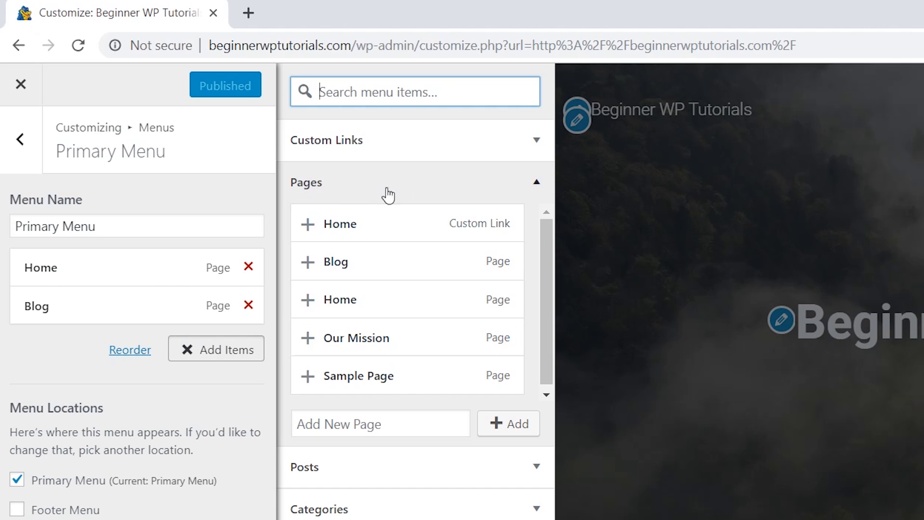
{"action": "left_click", "coordinate": [465, 192]}
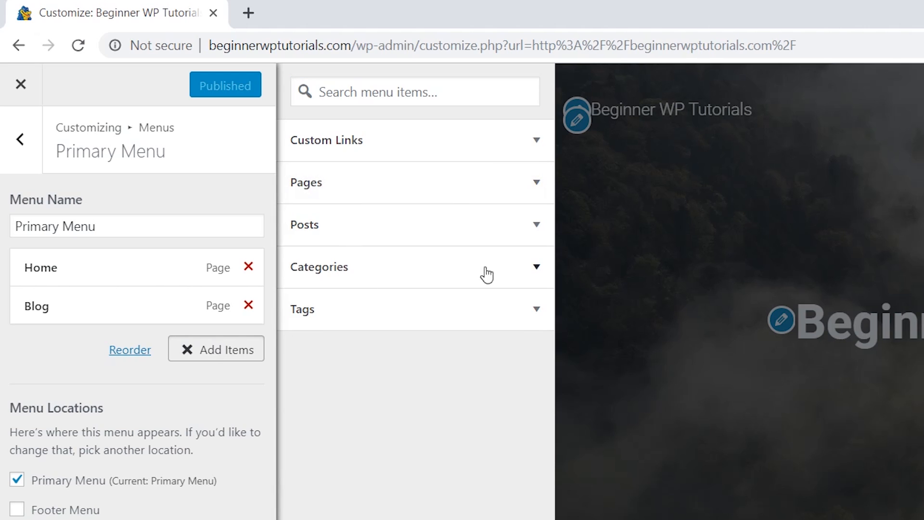
{"action": "left_click", "coordinate": [430, 190]}
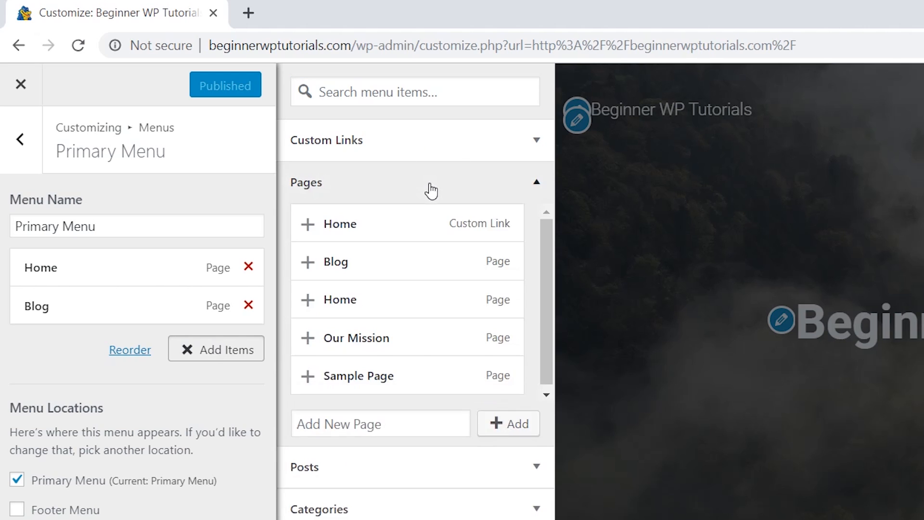
{"action": "left_click", "coordinate": [369, 340]}
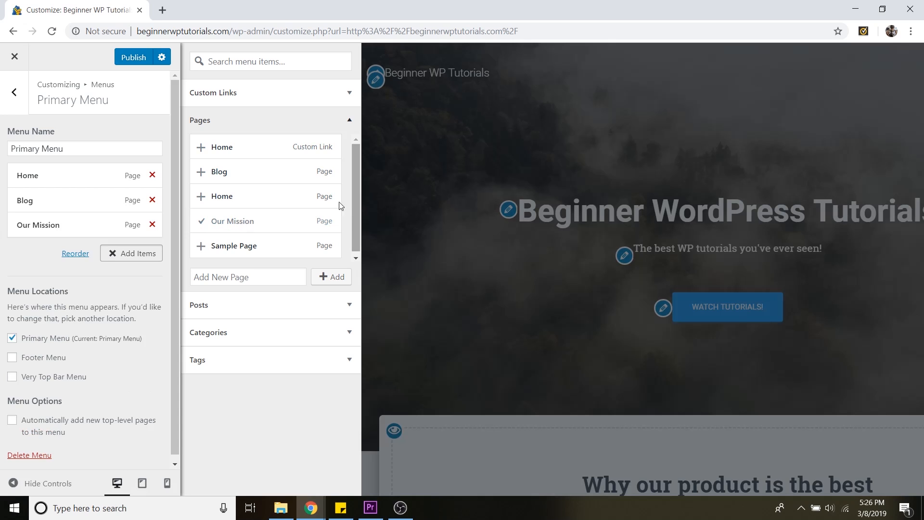
{"action": "left_click", "coordinate": [59, 486]}
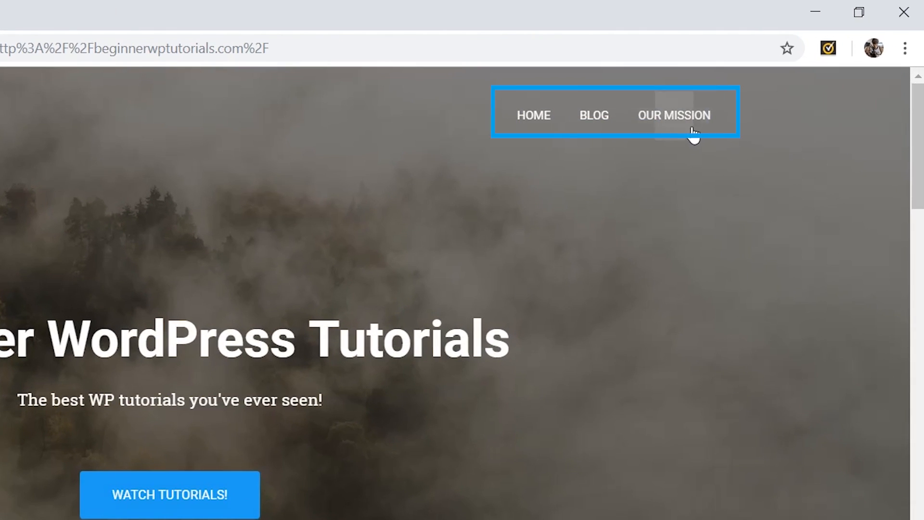
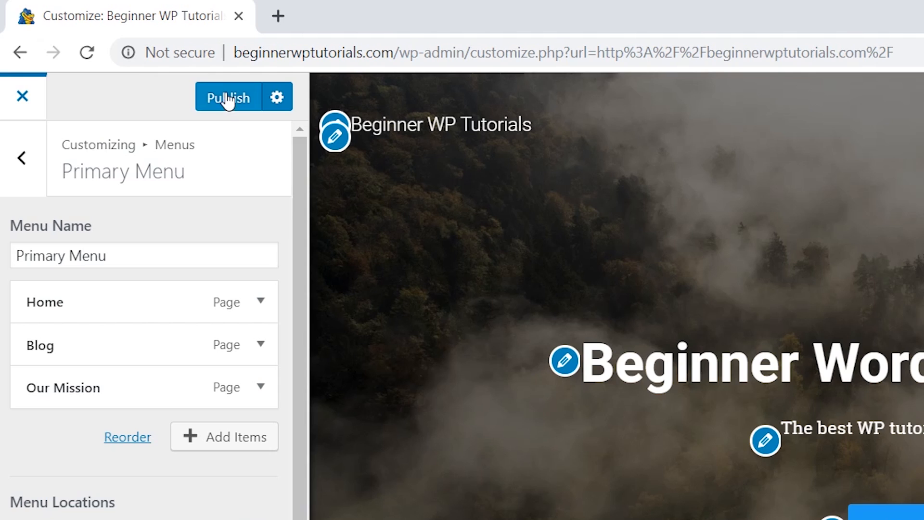
Publish the Primary Menu changes and exit the Customizer
{"action": "left_click", "coordinate": [226, 104]}
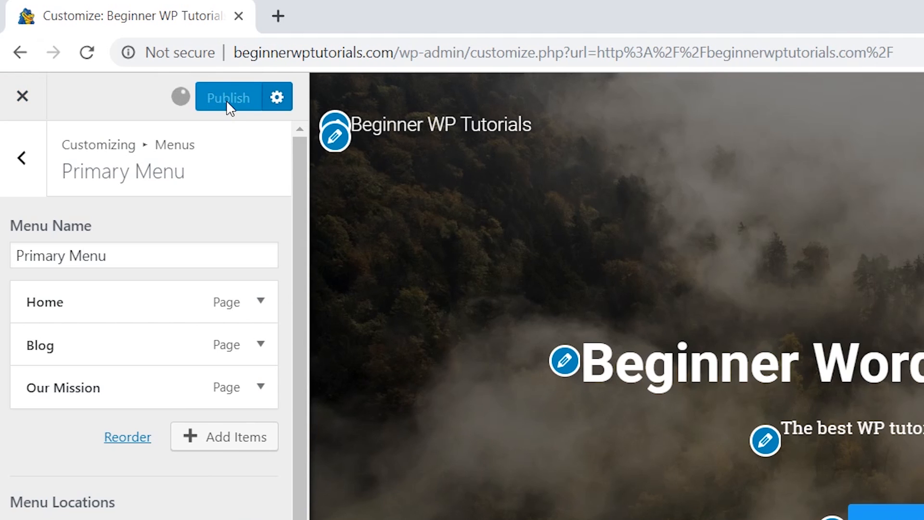
{"action": "left_click", "coordinate": [25, 111]}
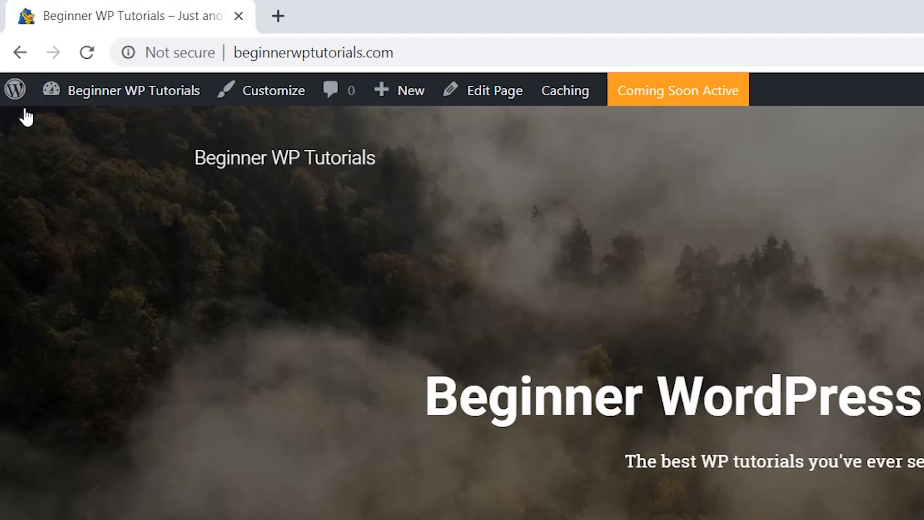
Go to the Dashboard and start a new post
{"action": "mouse_move", "coordinate": [155, 96]}
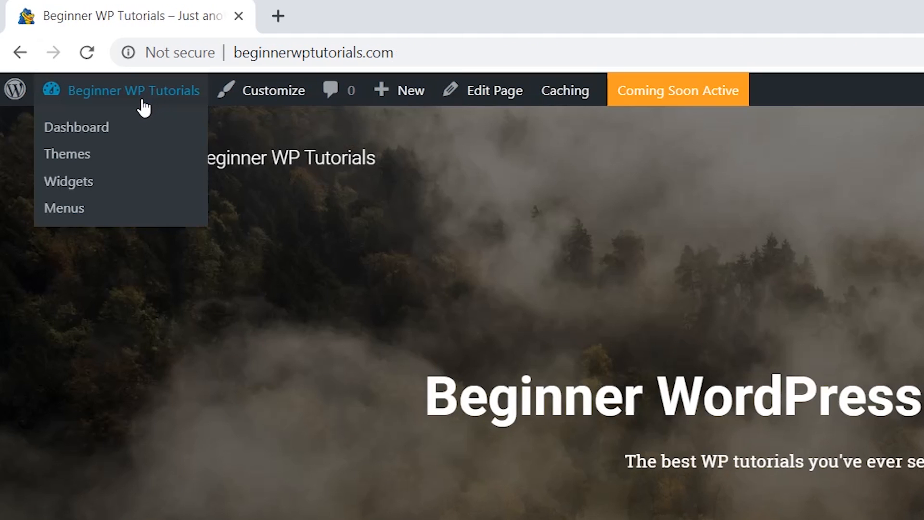
{"action": "left_click", "coordinate": [98, 134]}
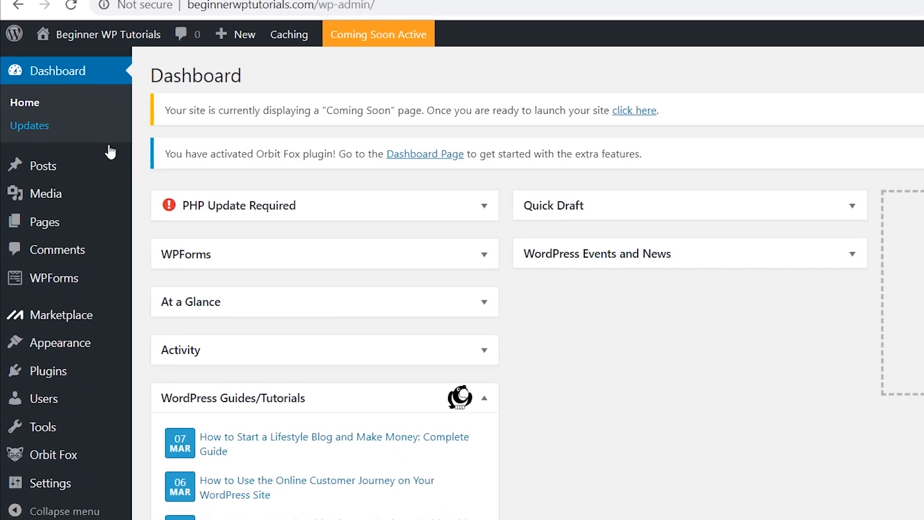
{"action": "mouse_move", "coordinate": [59, 153]}
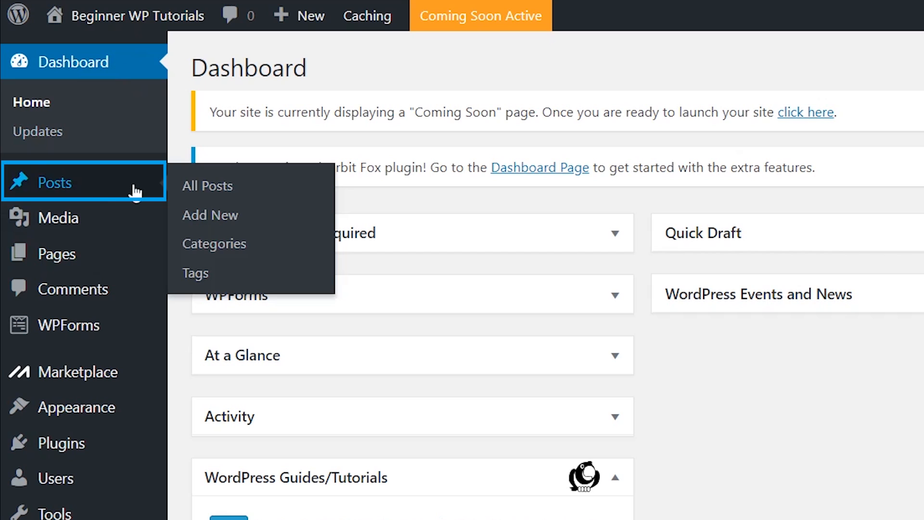
{"action": "left_click", "coordinate": [226, 217]}
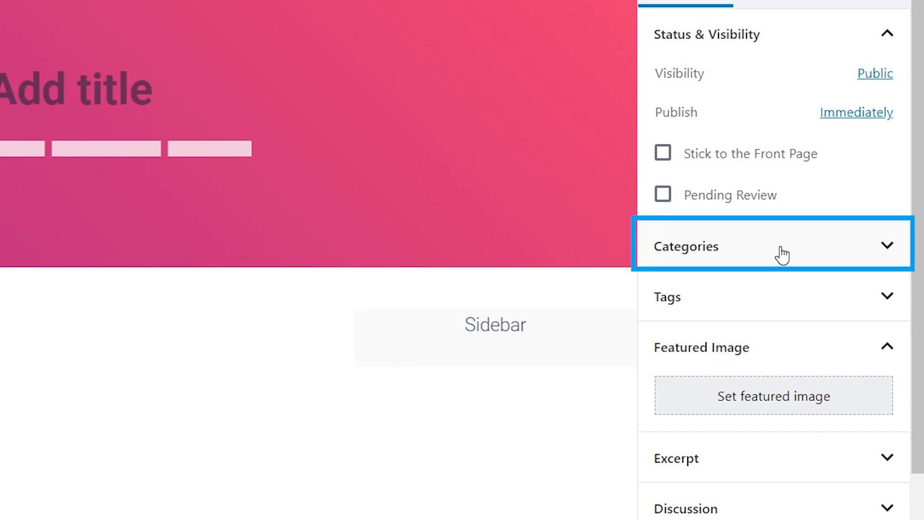
Create a new category named Design and keep it assigned to the post
{"action": "left_click", "coordinate": [796, 256]}
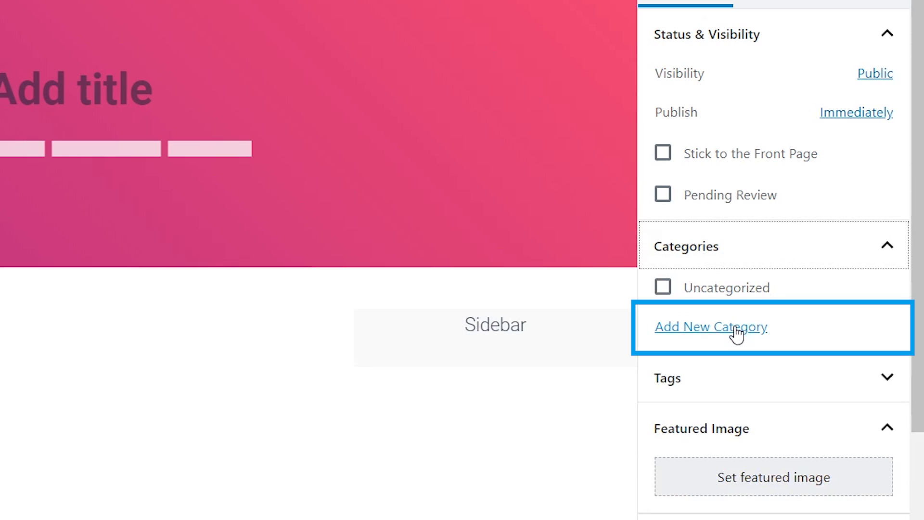
{"action": "left_click", "coordinate": [737, 332]}
{"action": "left_click", "coordinate": [730, 270]}
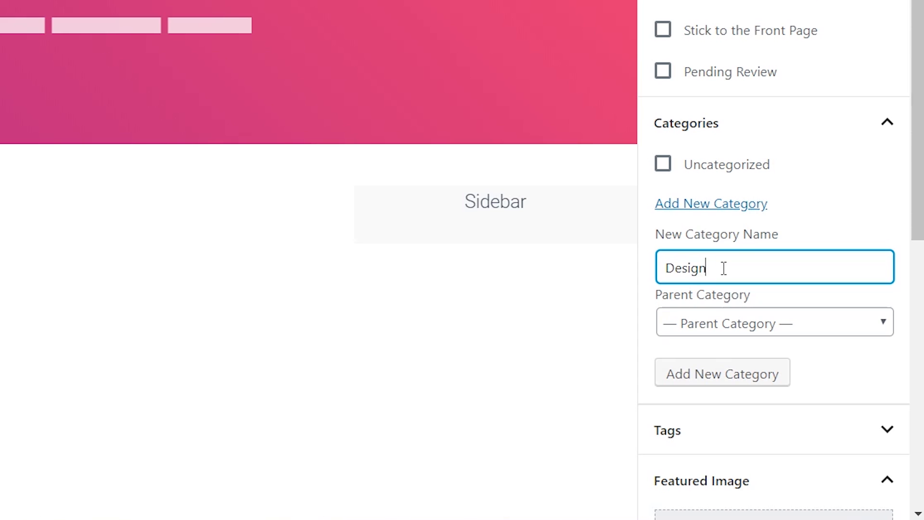
{"action": "left_click", "coordinate": [732, 378]}
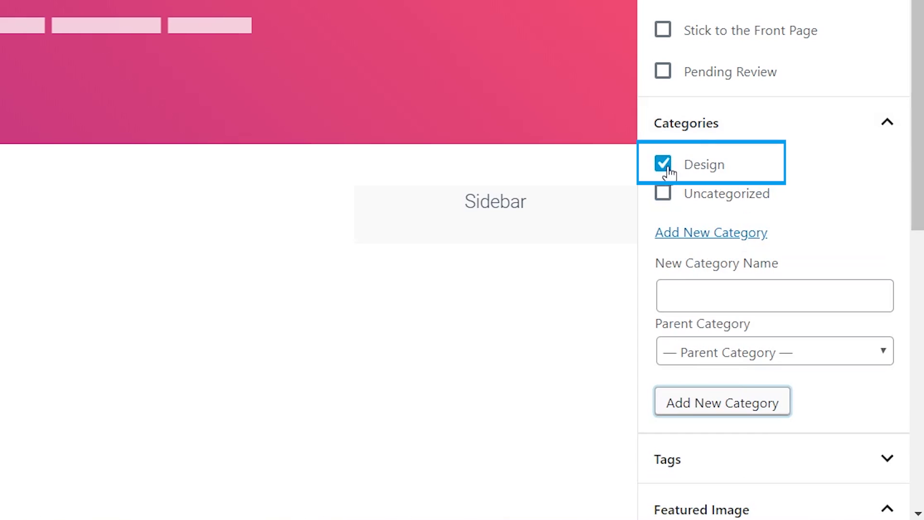
{"action": "left_click", "coordinate": [665, 165]}
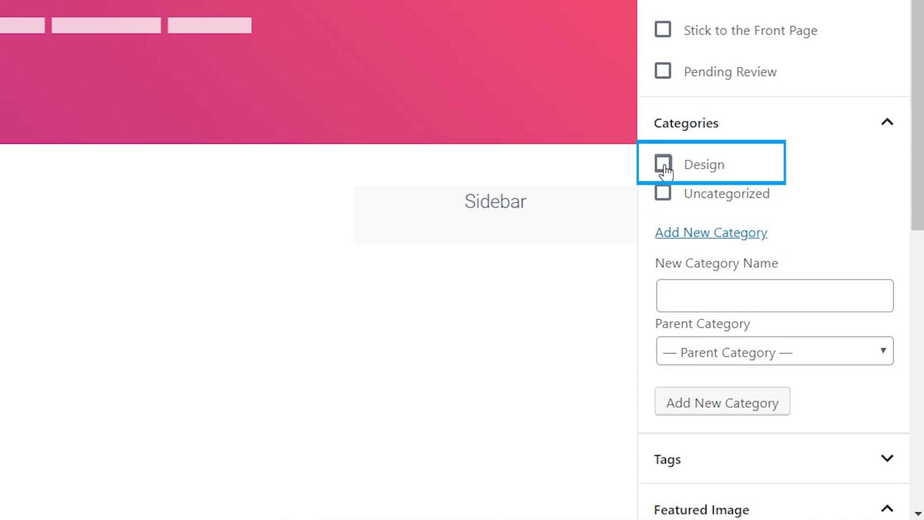
{"action": "left_click", "coordinate": [664, 165]}
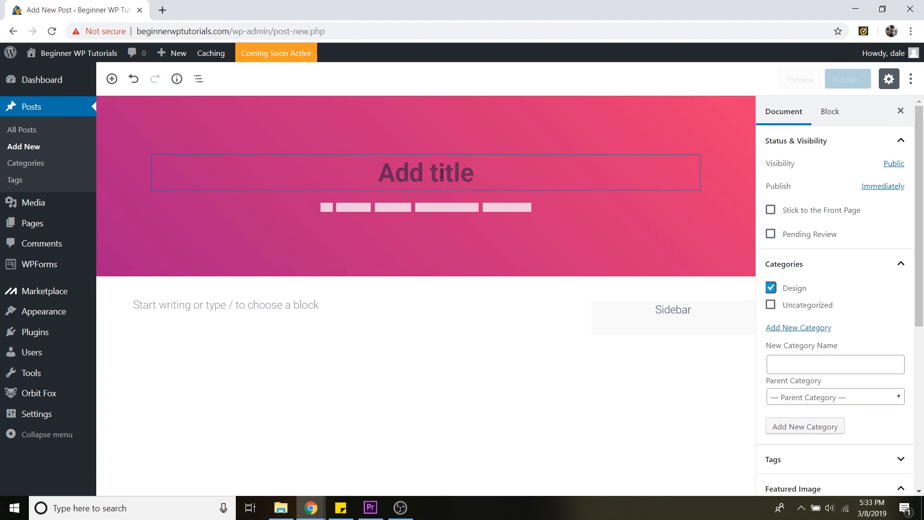
Title the post My First Blog Post!
{"action": "left_click", "coordinate": [438, 174]}
{"action": "type", "text": "My First Blog Post!"}
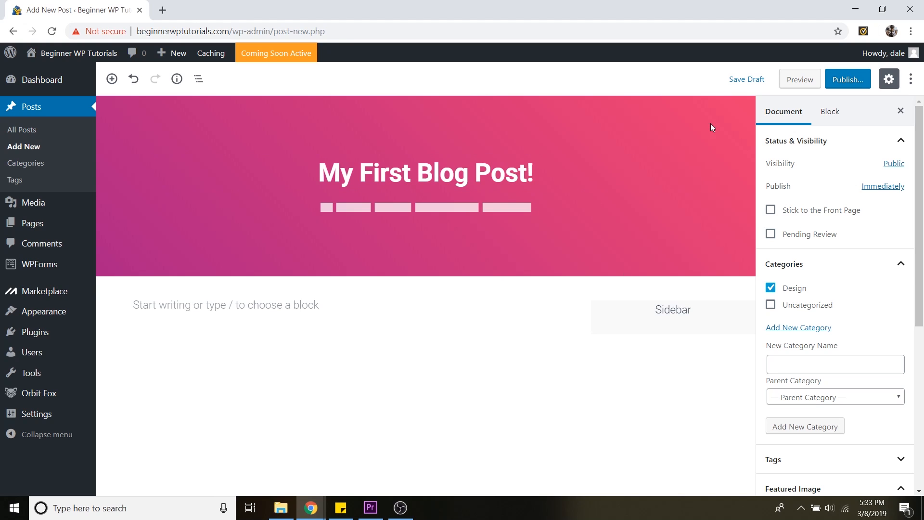
Set the city skyline image from the media library as the post's featured image
{"action": "left_click", "coordinate": [843, 266]}
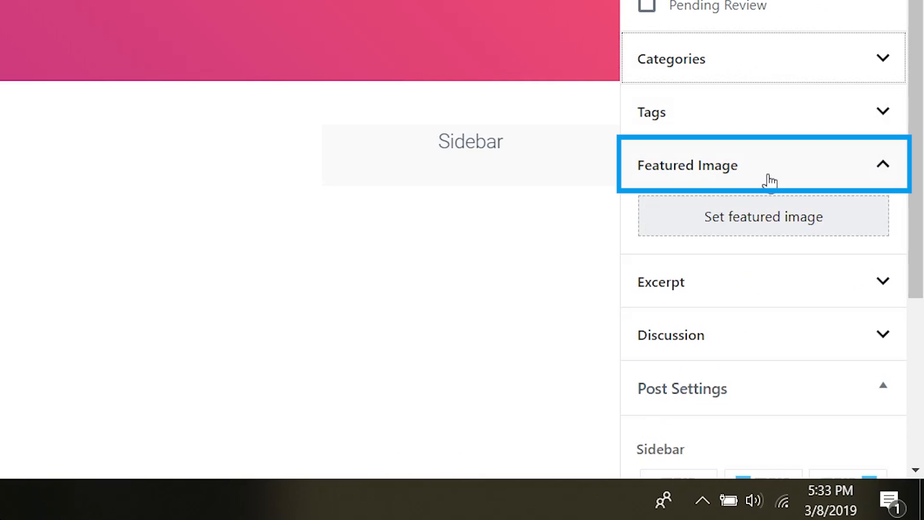
{"action": "left_click", "coordinate": [761, 226]}
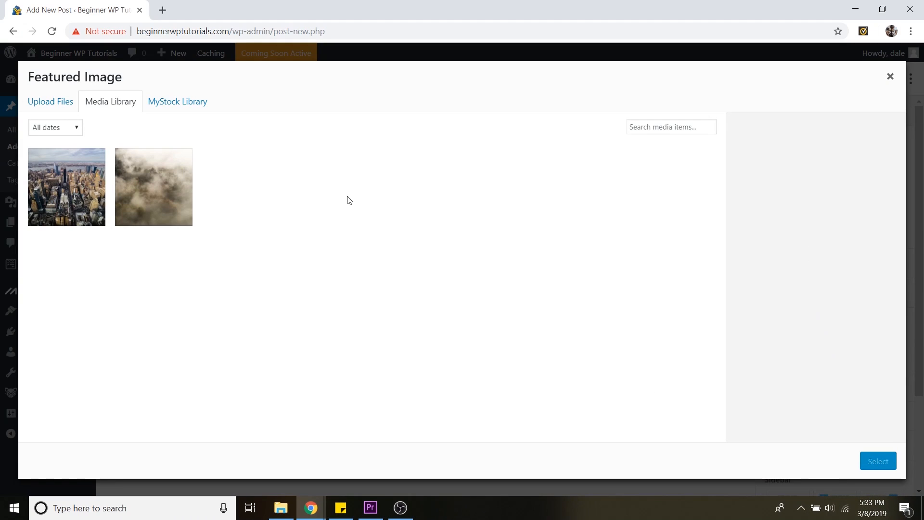
{"action": "left_click", "coordinate": [80, 191]}
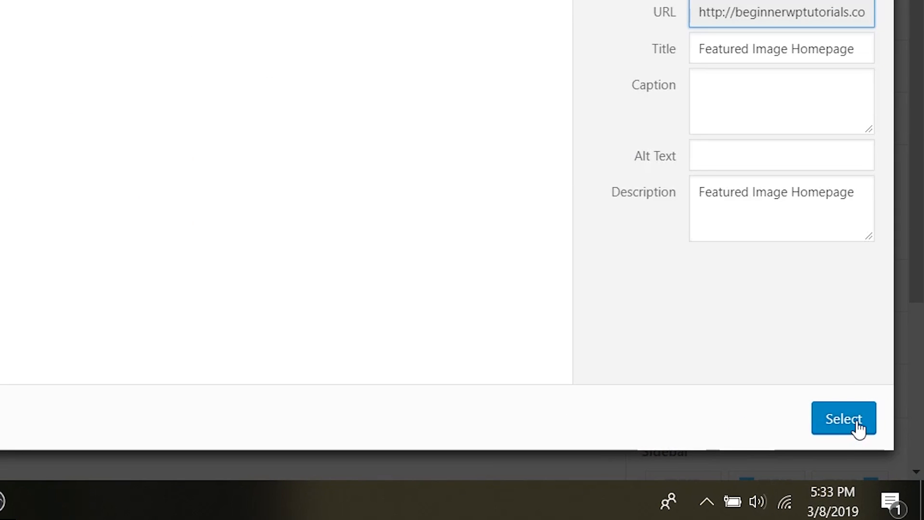
{"action": "left_click", "coordinate": [859, 429]}
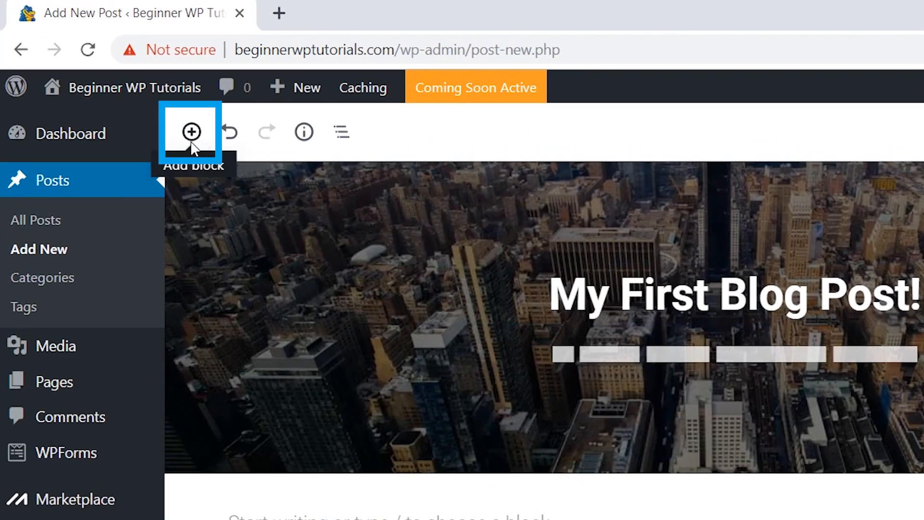
Add a heading block reading My Thoughts So Far and start a new block below it
{"action": "left_click", "coordinate": [112, 78]}
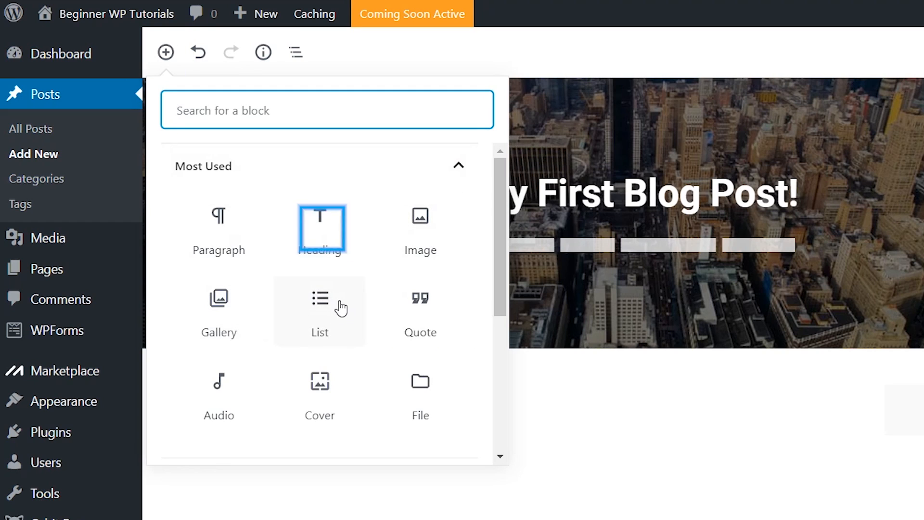
{"action": "left_click", "coordinate": [339, 243]}
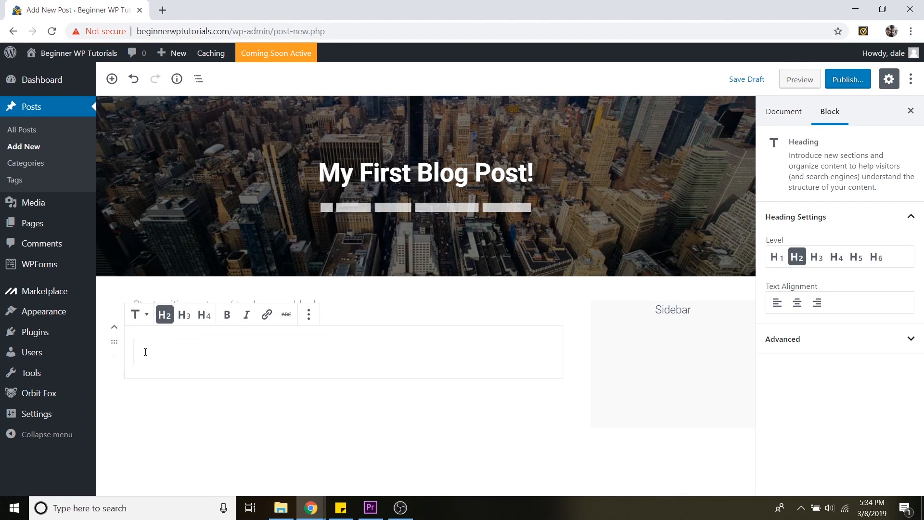
{"action": "type", "text": "My Thoughts So Far"}
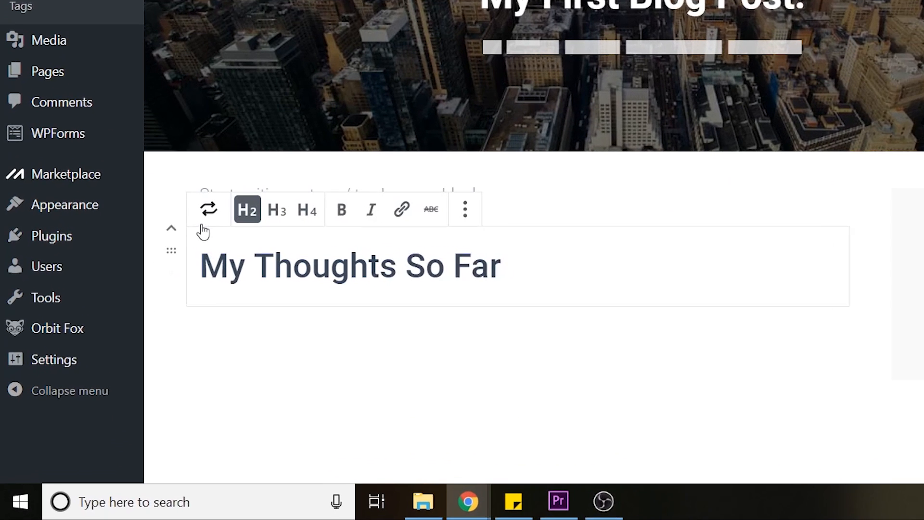
{"action": "key", "text": "Return"}
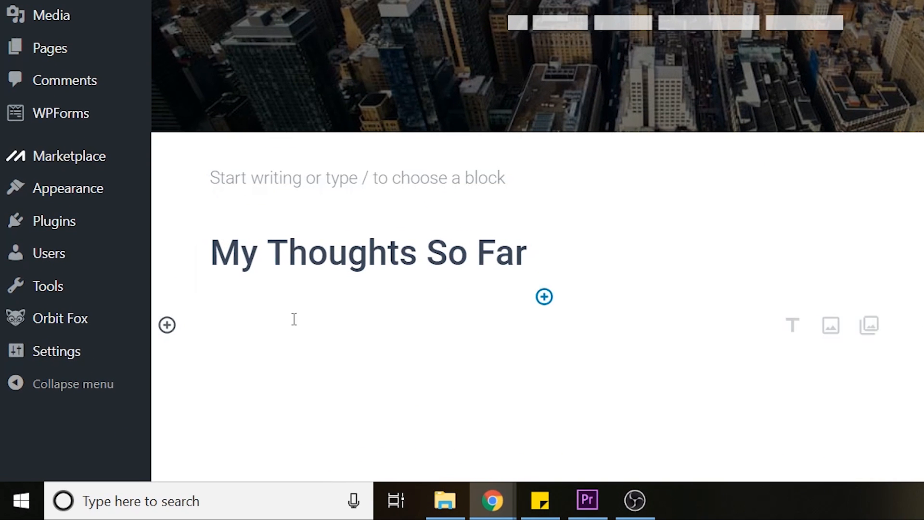
Paste lorem ipsum placeholder text as a paragraph below the heading
{"action": "right_click", "coordinate": [254, 335]}
{"action": "left_click", "coordinate": [320, 207]}
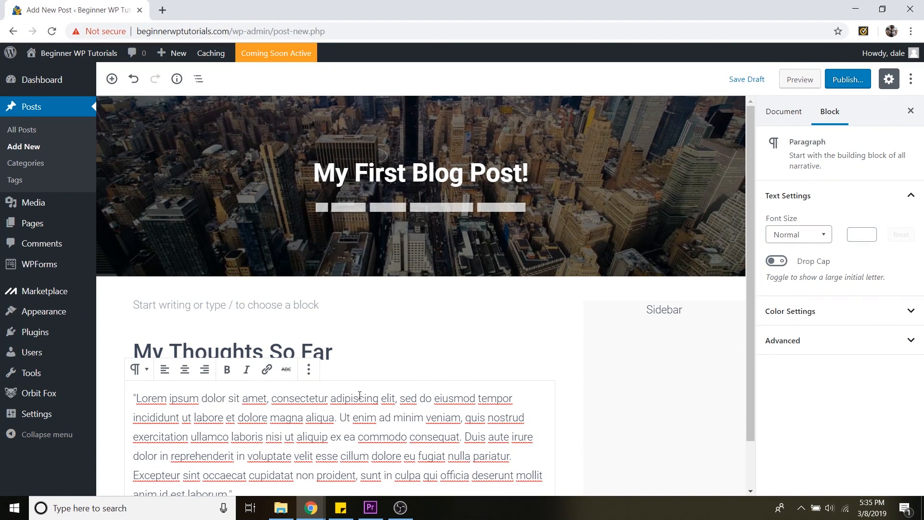
Switch the My Thoughts So Far heading through levels 4, 3 and 2
{"action": "left_click", "coordinate": [336, 351]}
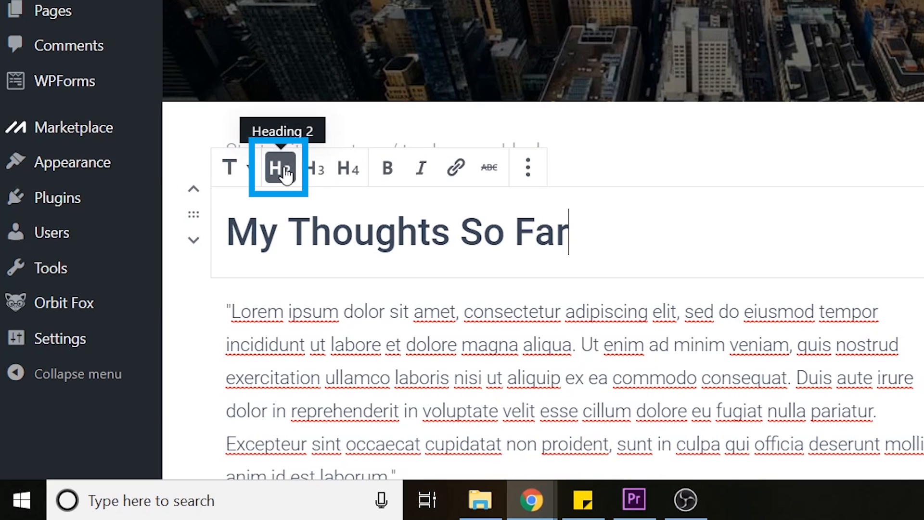
{"action": "left_click", "coordinate": [355, 172]}
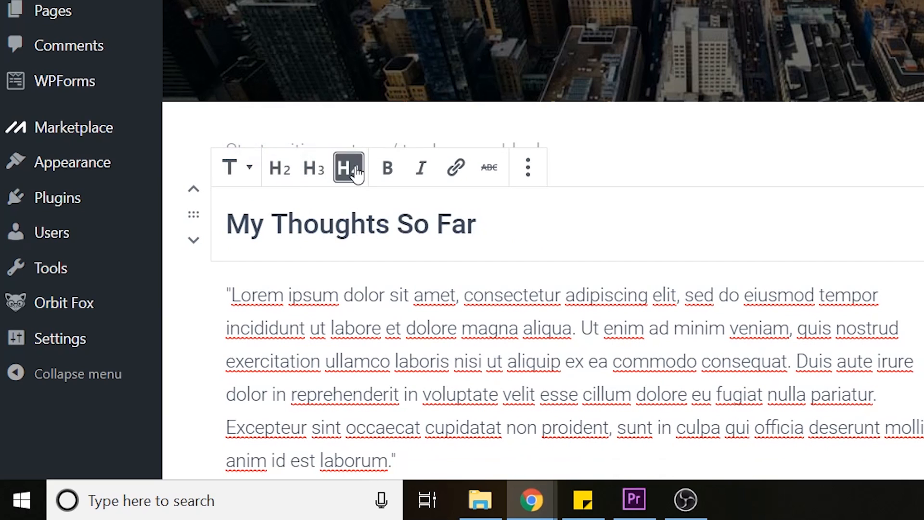
{"action": "left_click", "coordinate": [321, 171]}
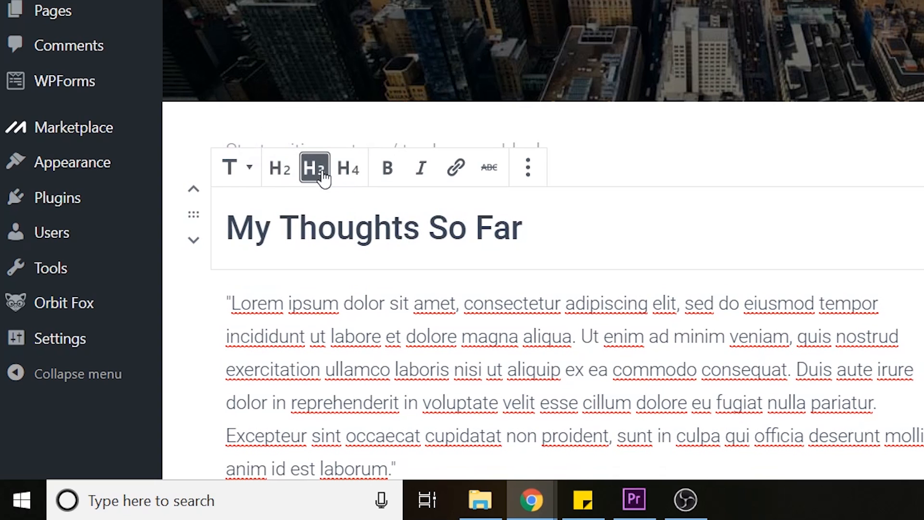
{"action": "left_click", "coordinate": [281, 171]}
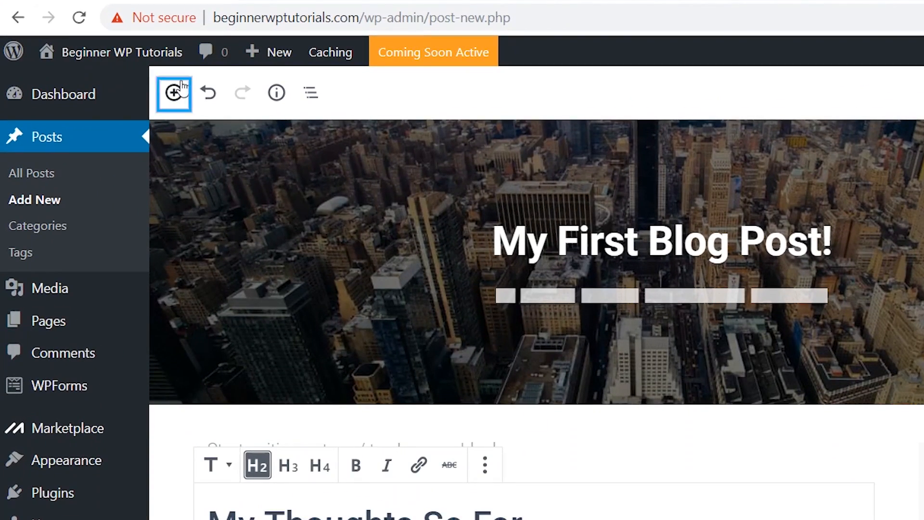
Insert a Heading 4 block reading Excitement between the main heading and the paragraph
{"action": "left_click", "coordinate": [173, 93]}
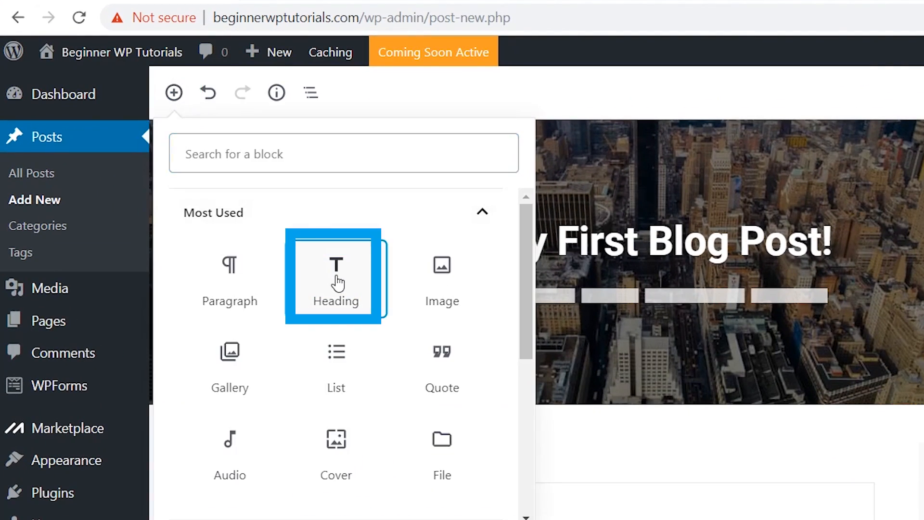
{"action": "left_click", "coordinate": [337, 282]}
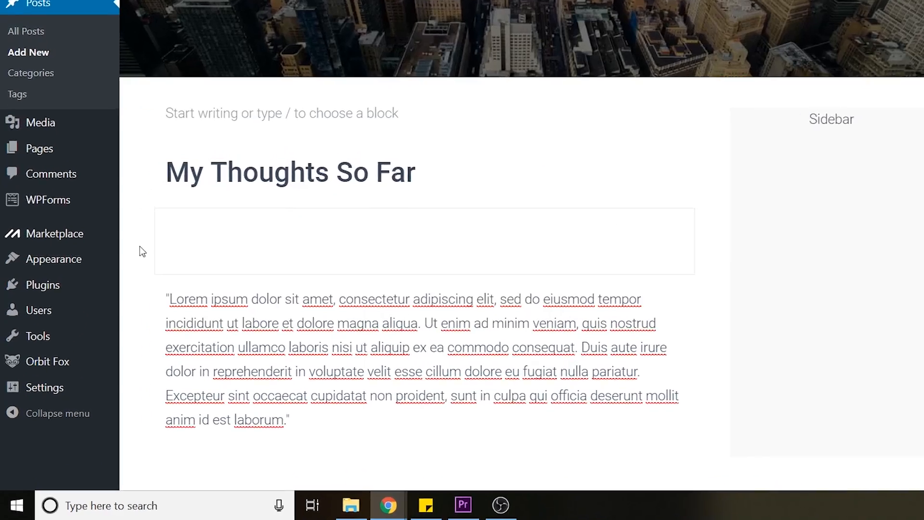
{"action": "type", "text": "Ex"}
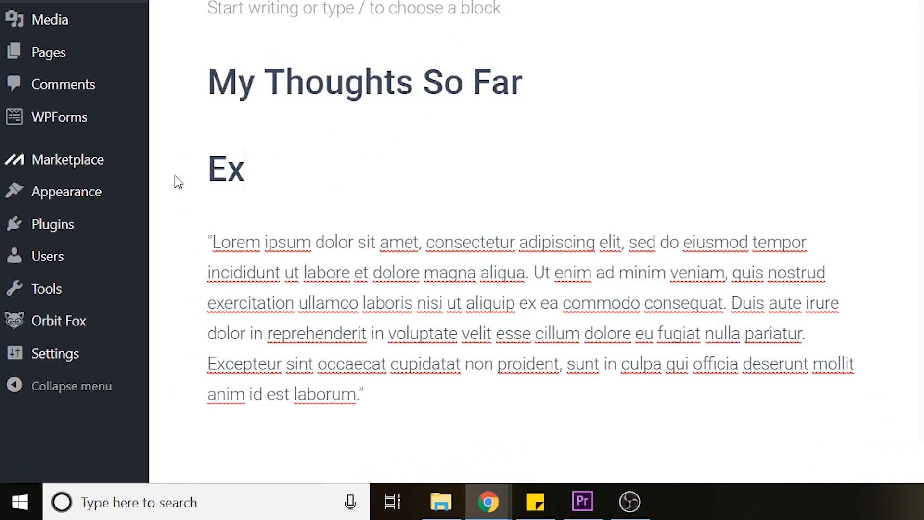
{"action": "type", "text": "citment"}
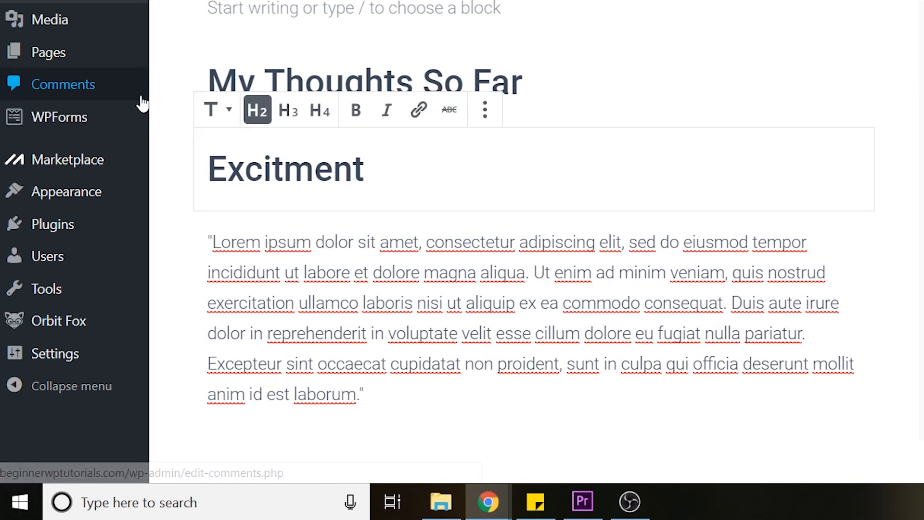
{"action": "left_click", "coordinate": [282, 171]}
{"action": "type", "text": "e"}
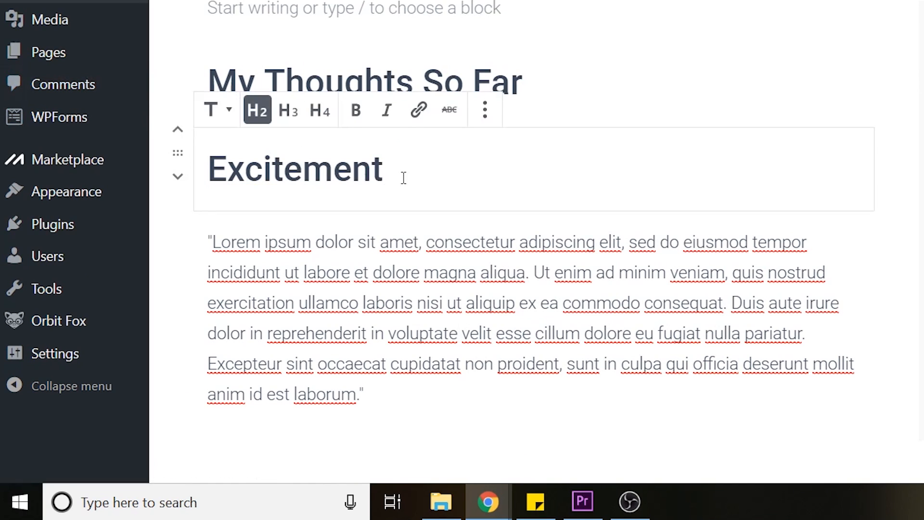
{"action": "left_click", "coordinate": [321, 112]}
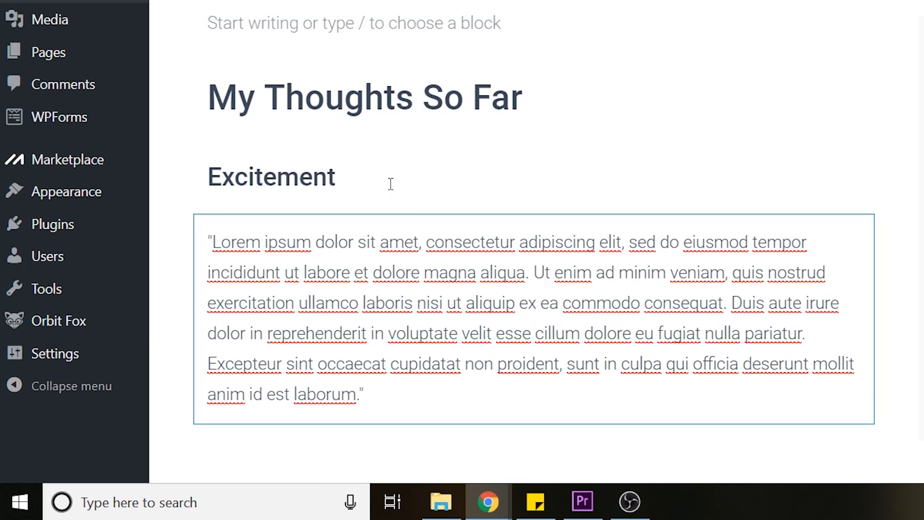
Duplicate the Excitement heading and move the copy below the paragraph
{"action": "left_click", "coordinate": [449, 172]}
{"action": "left_click", "coordinate": [485, 125]}
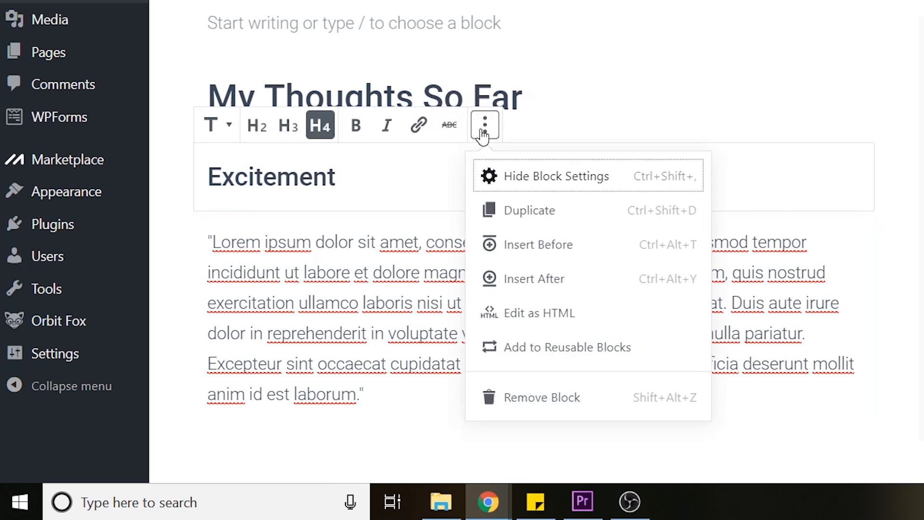
{"action": "left_click", "coordinate": [538, 212]}
{"action": "mouse_move", "coordinate": [185, 255]}
{"action": "left_click", "coordinate": [184, 251]}
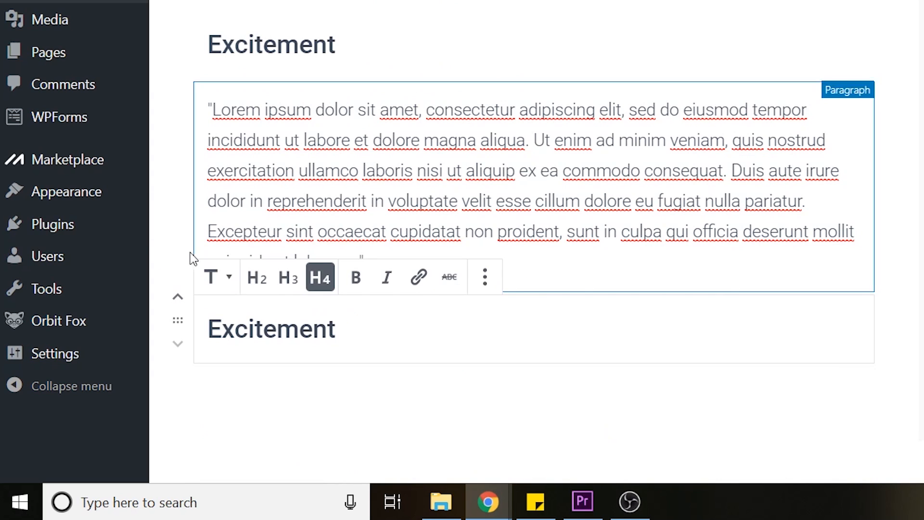
Rename the duplicated heading to Nervousness
{"action": "left_click_drag", "start_coordinate": [351, 331], "coordinate": [182, 327]}
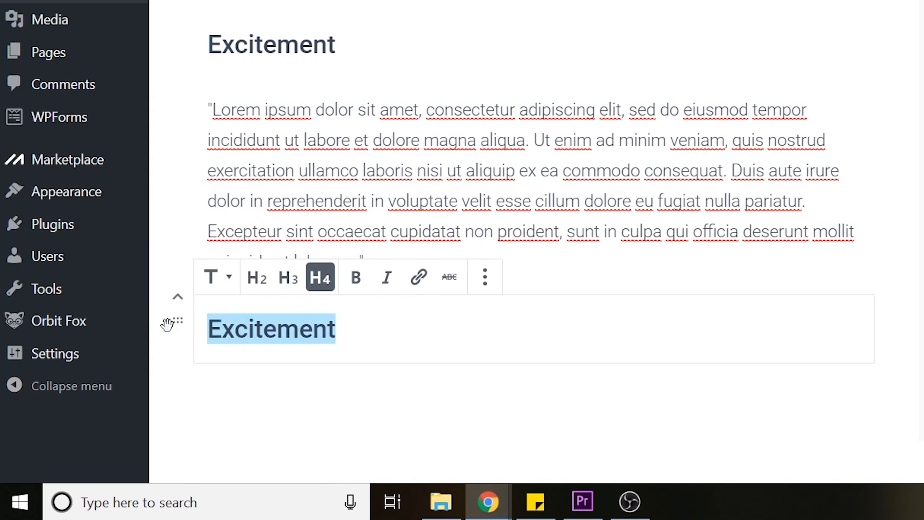
{"action": "type", "text": "Nervousness"}
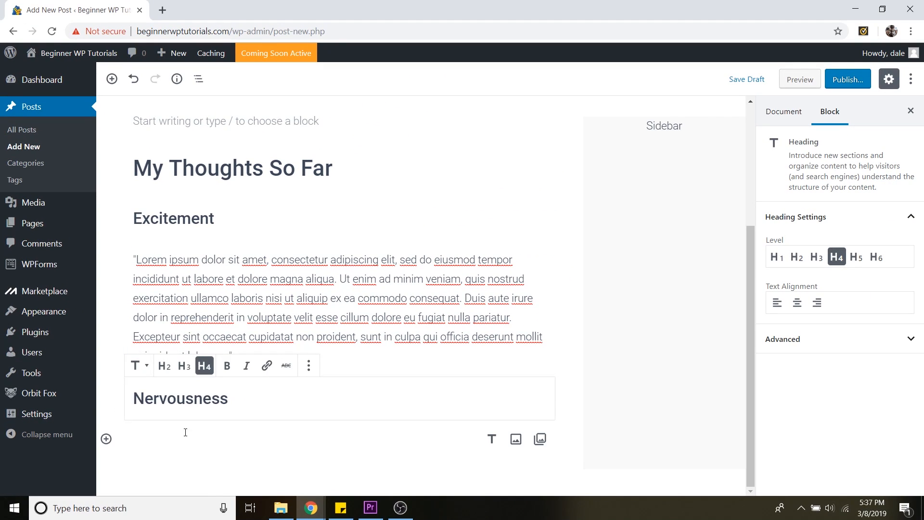
{"action": "scroll", "coordinate": [310, 459], "scroll_direction": "up", "scroll_amount": 2}
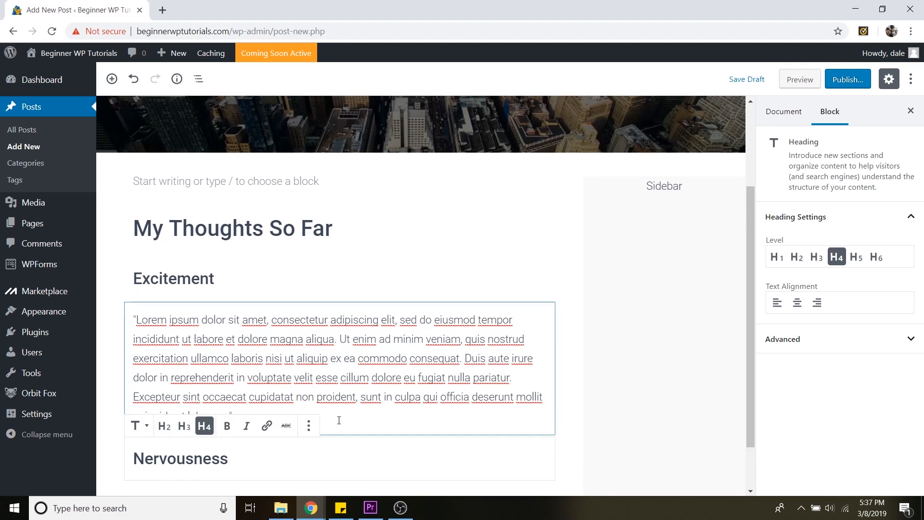
Duplicate the Lorem ipsum paragraph and move the copy below the Nervousness heading
{"action": "scroll", "coordinate": [308, 353], "scroll_direction": "down", "scroll_amount": 2}
{"action": "left_click", "coordinate": [310, 347]}
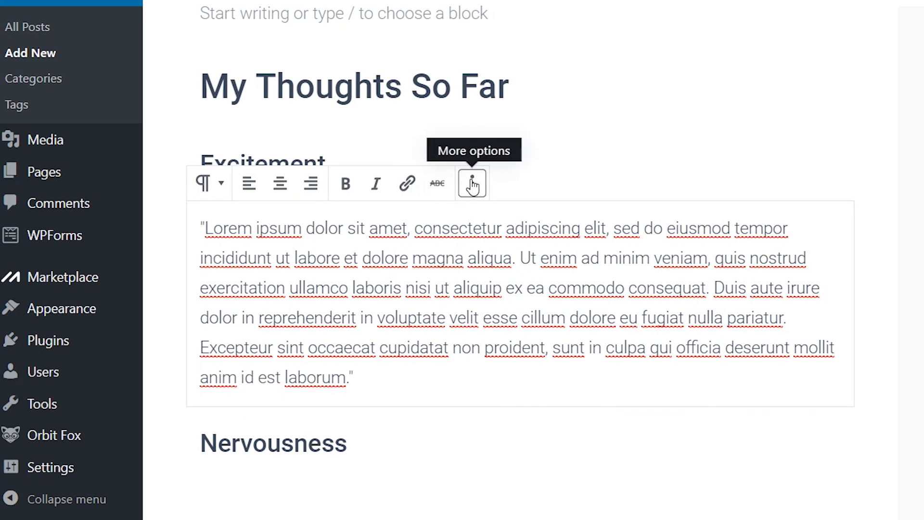
{"action": "left_click", "coordinate": [472, 185]}
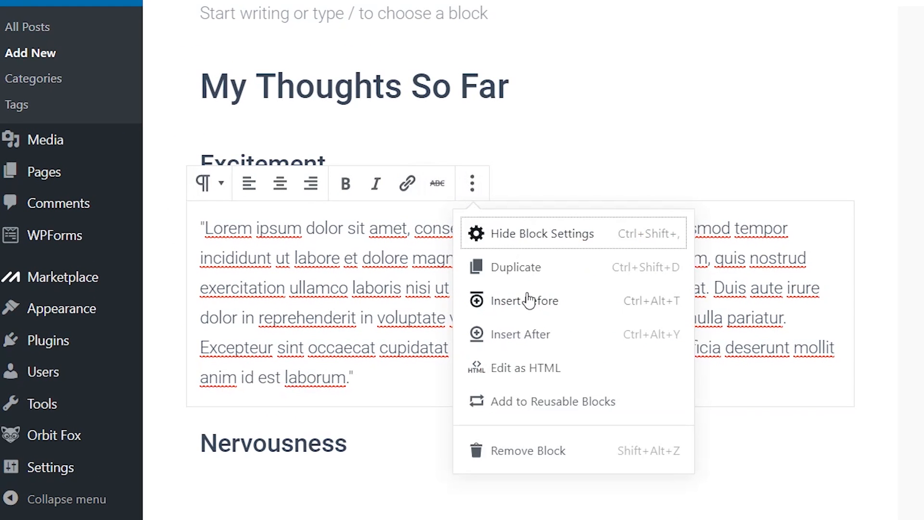
{"action": "left_click", "coordinate": [519, 269]}
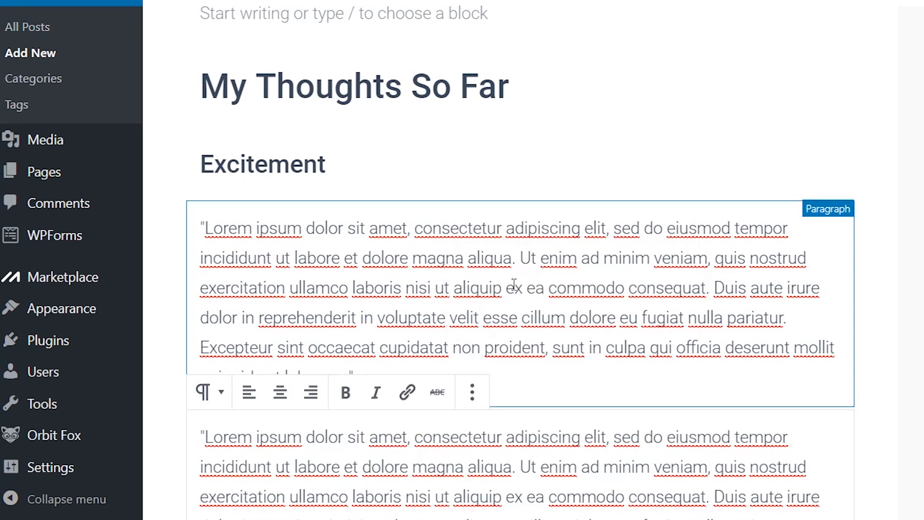
{"action": "scroll", "coordinate": [512, 298], "scroll_direction": "down", "scroll_amount": 4}
{"action": "left_click", "coordinate": [171, 272]}
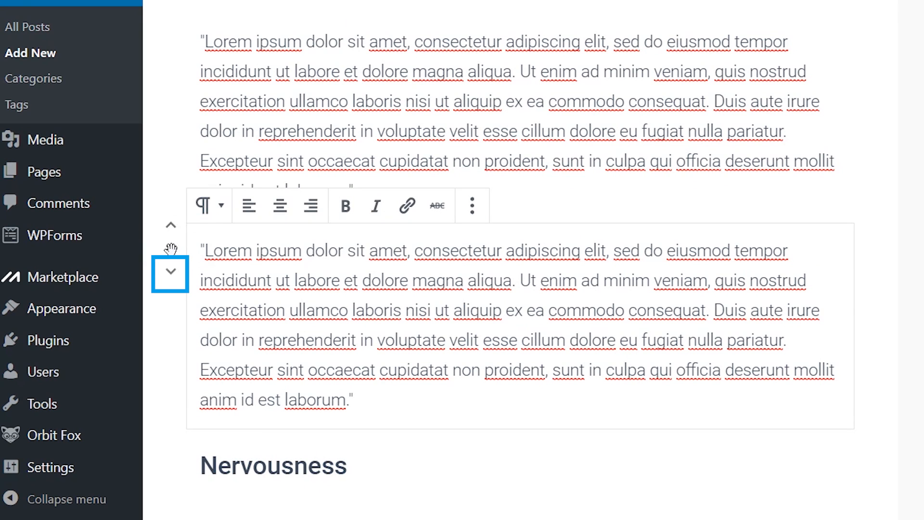
{"action": "left_click", "coordinate": [171, 272]}
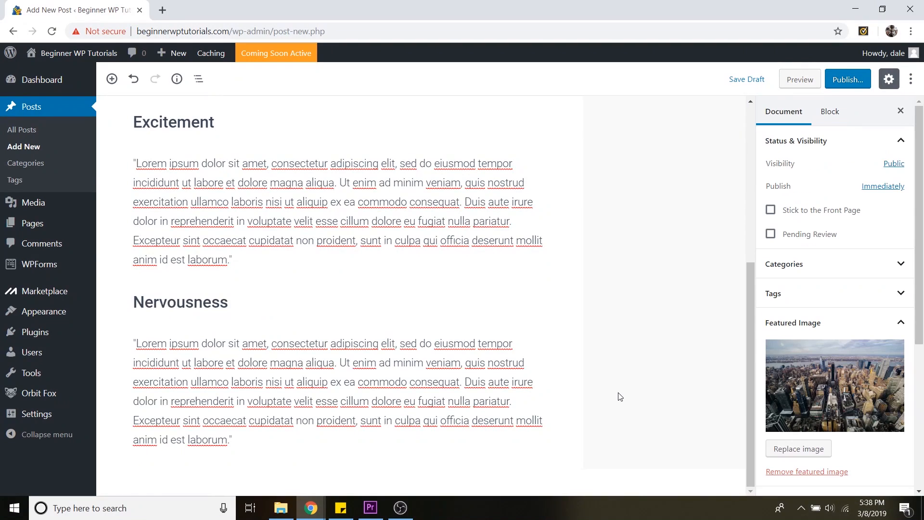
Publish the My First Blog Post! post immediately with public visibility
{"action": "scroll", "coordinate": [620, 397], "scroll_direction": "up", "scroll_amount": 6}
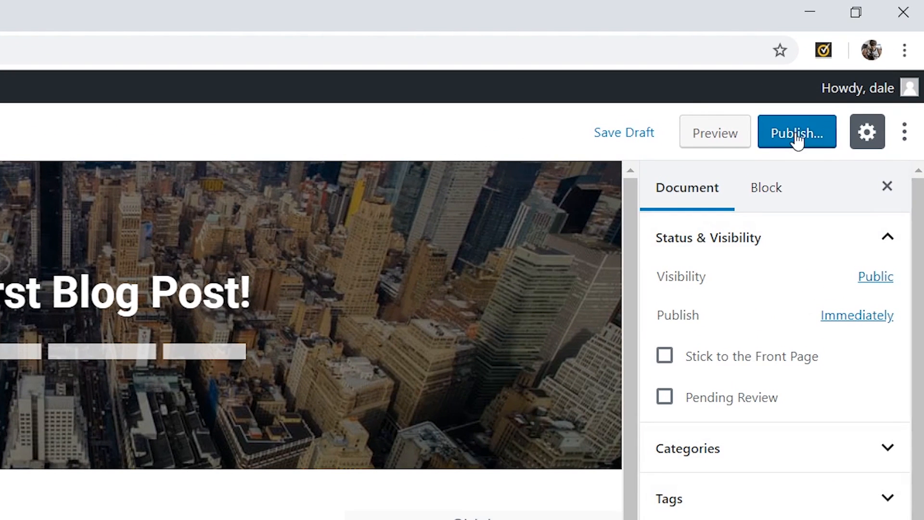
{"action": "left_click", "coordinate": [796, 138]}
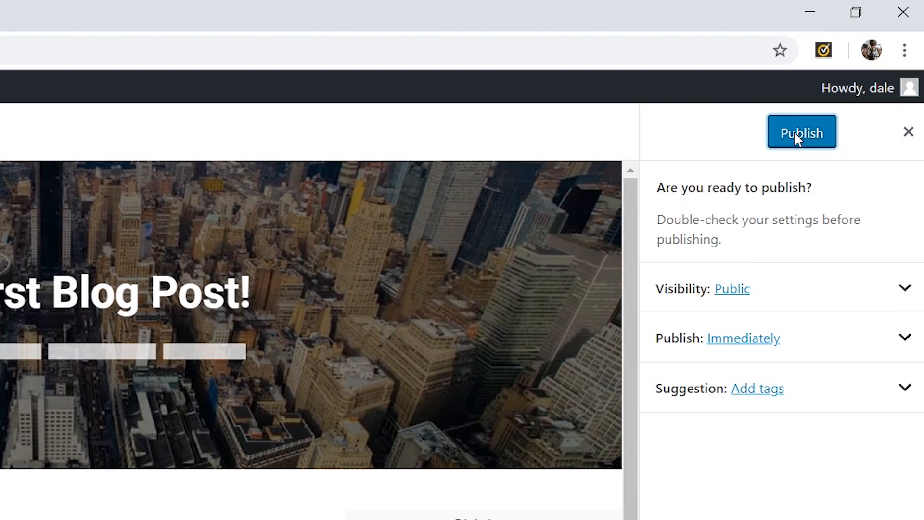
{"action": "left_click", "coordinate": [797, 137]}
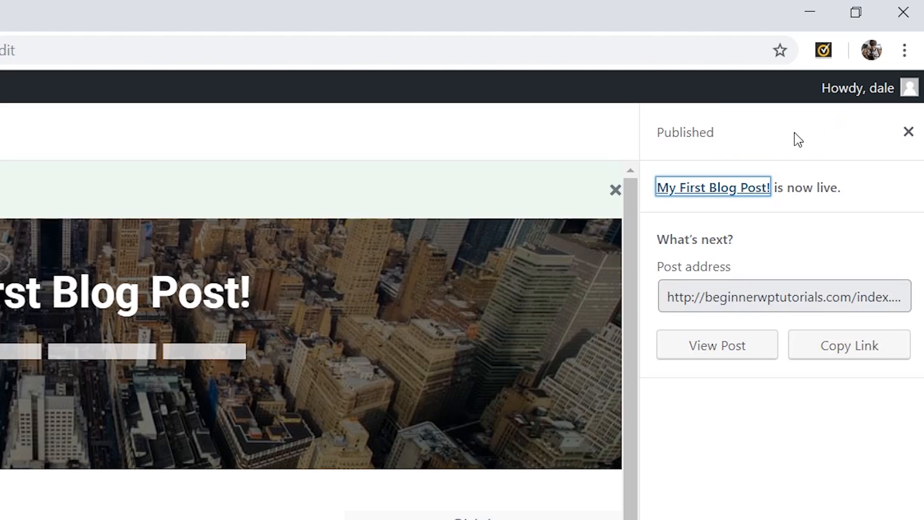